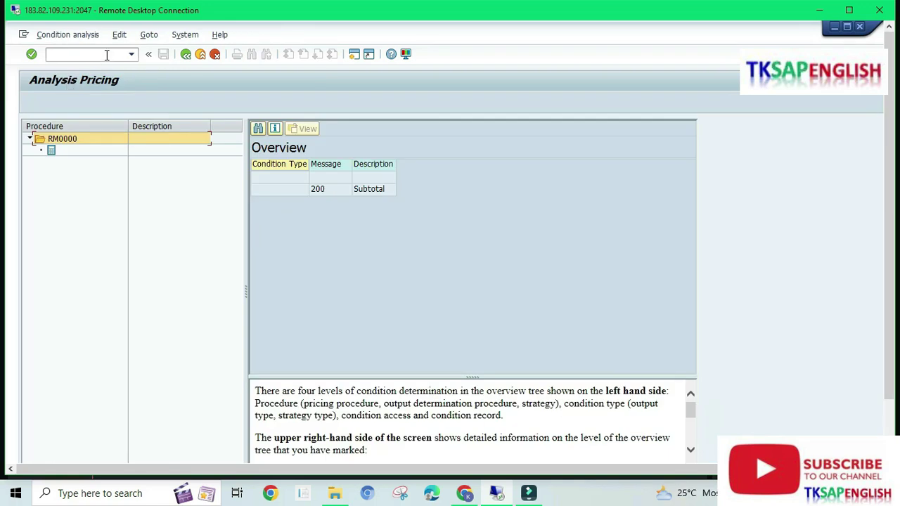
Step: Return to the purchase order and check the pricing analysis for the bolt item's conditions
{"action": "left_click", "coordinate": [185, 55]}
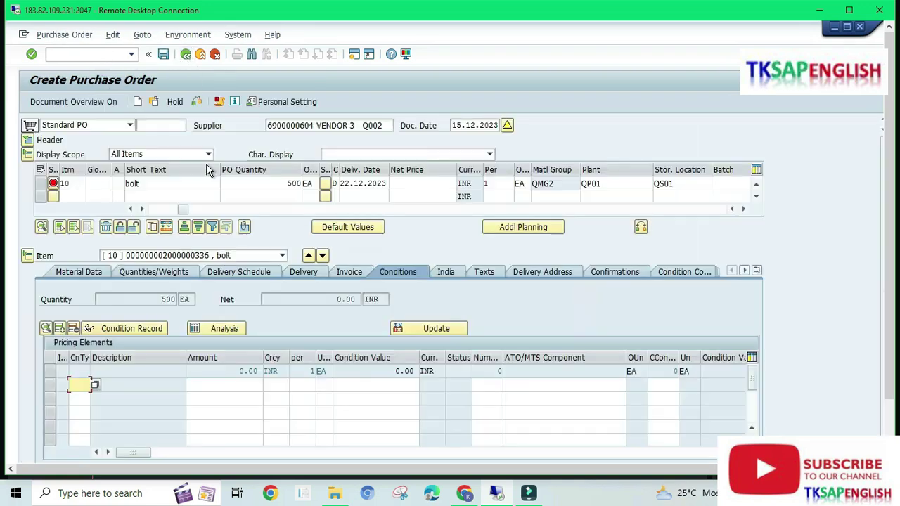
{"action": "left_click", "coordinate": [229, 330]}
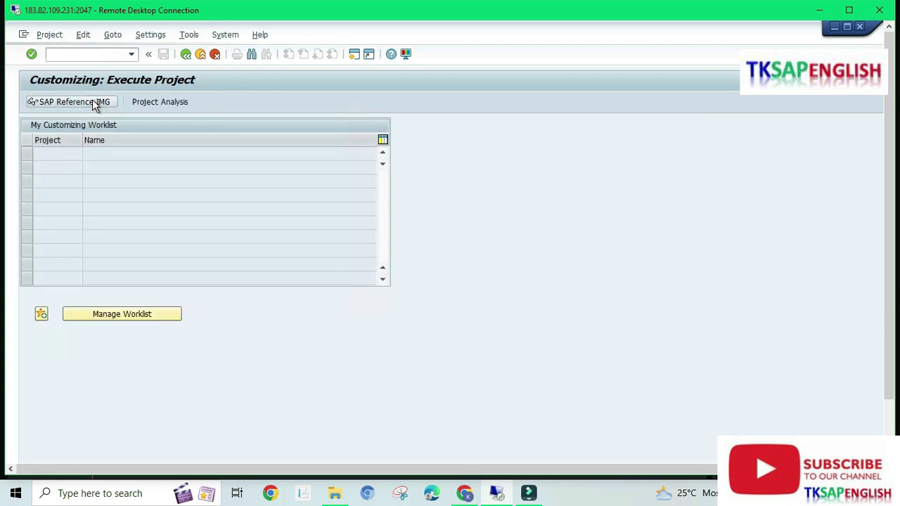
Step: Open the SAP Reference IMG and expand Materials Management down to Purchasing
{"action": "left_click", "coordinate": [92, 101]}
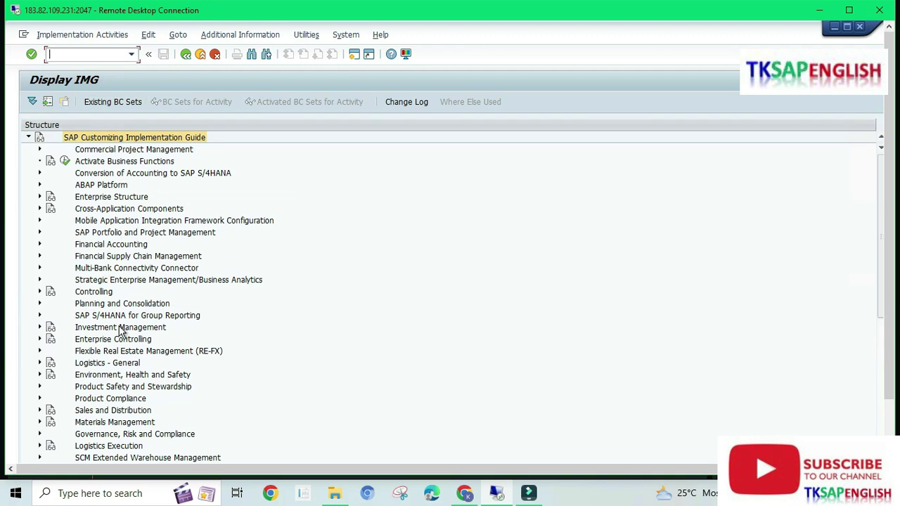
{"action": "left_click", "coordinate": [40, 422]}
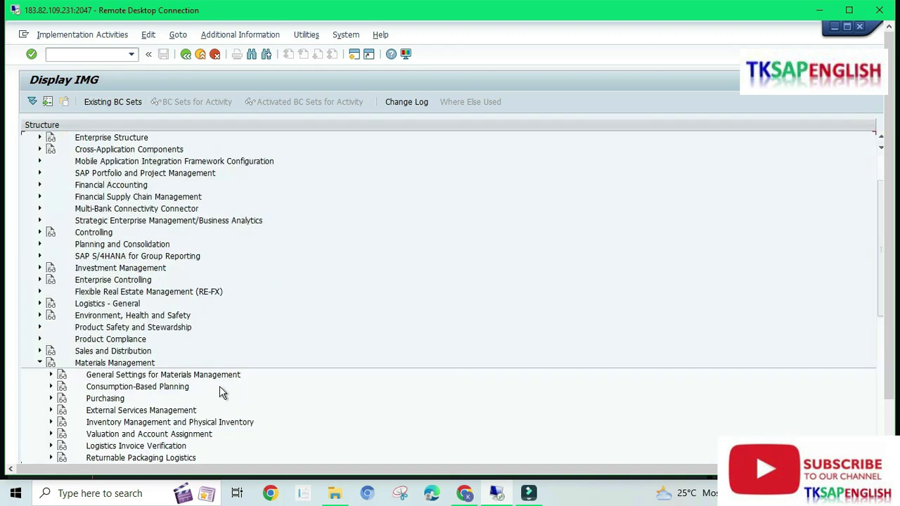
{"action": "left_click", "coordinate": [52, 398]}
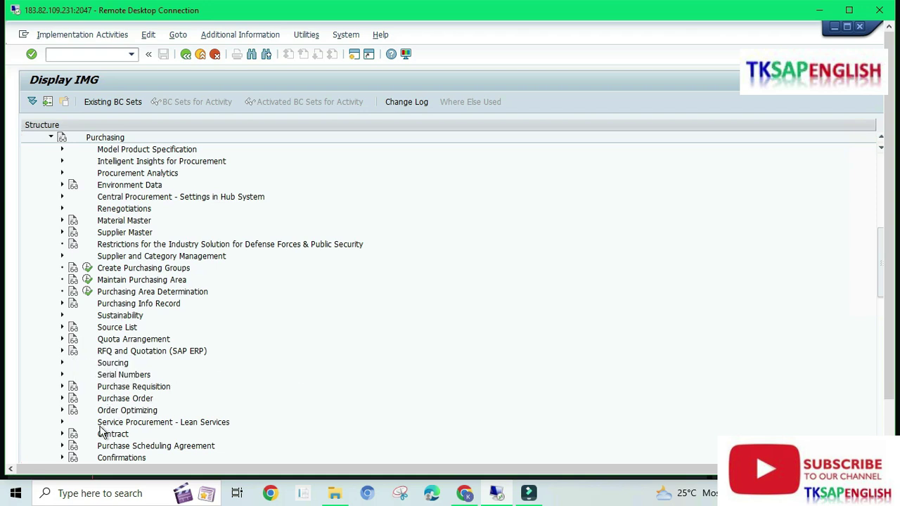
Step: Expand the Conditions node under Purchasing and its Define Price Determination Process node
{"action": "left_click", "coordinate": [124, 411]}
{"action": "key", "text": "Down"}
{"action": "key", "text": "Down"}
{"action": "key", "text": "Down"}
{"action": "key", "text": "Down"}
{"action": "key", "text": "Down"}
{"action": "key", "text": "Down"}
{"action": "key", "text": "Down"}
{"action": "key", "text": "Down"}
{"action": "key", "text": "Down"}
{"action": "key", "text": "Down"}
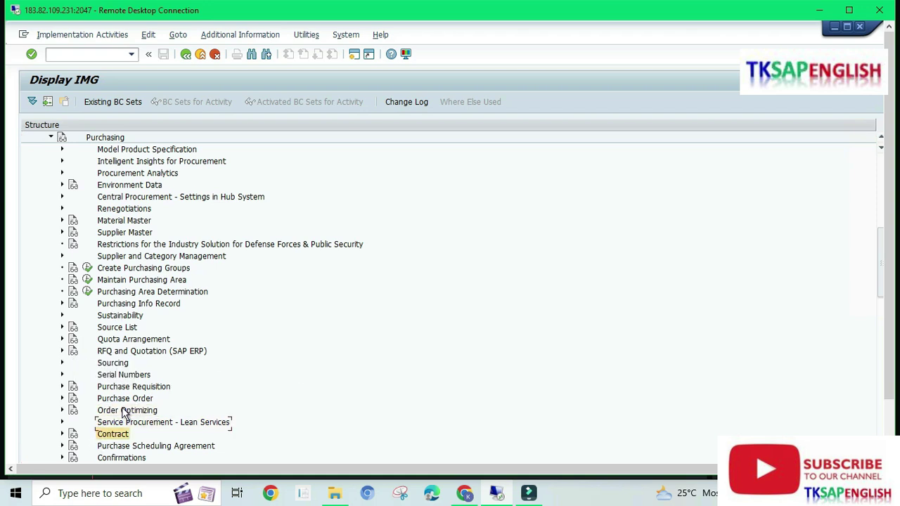
{"action": "left_click", "coordinate": [62, 399]}
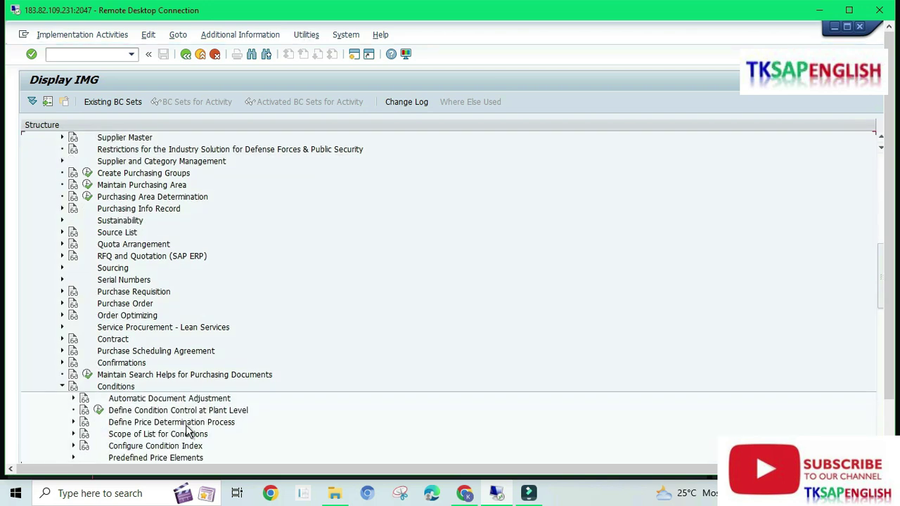
{"action": "left_click", "coordinate": [149, 410]}
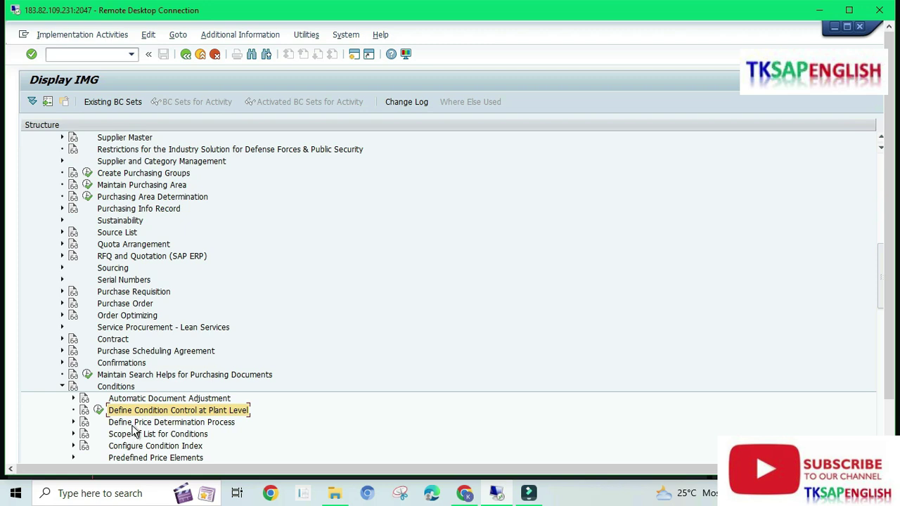
{"action": "left_click", "coordinate": [134, 425]}
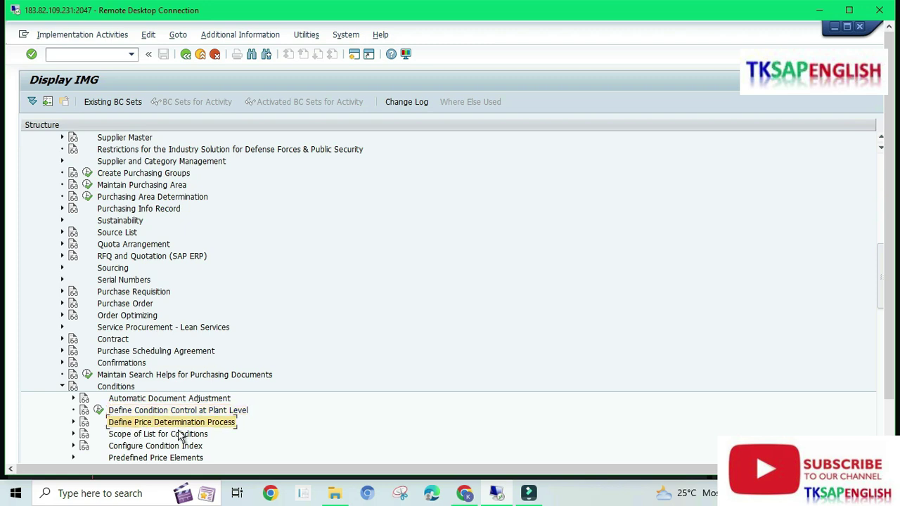
{"action": "left_click", "coordinate": [73, 422]}
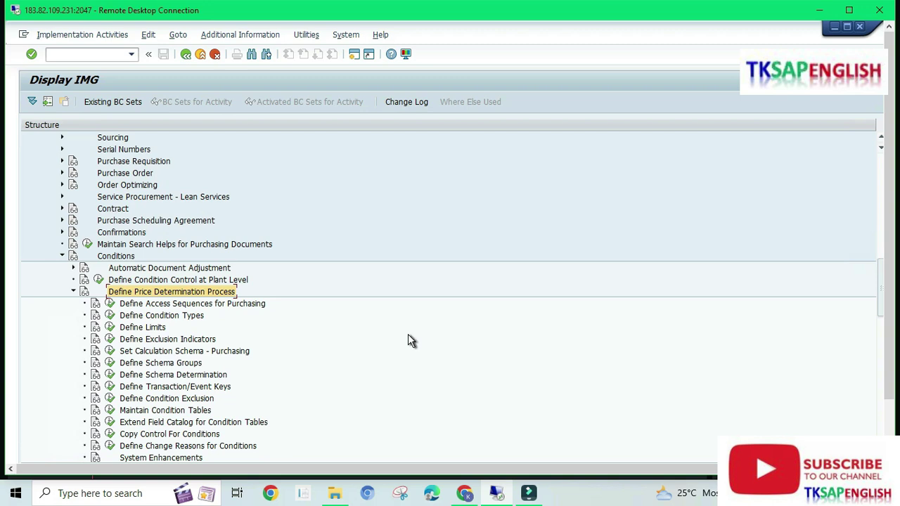
Step: Start the Create Condition Table activity from Maintain Condition Tables, using table number 600
{"action": "left_click", "coordinate": [169, 413]}
{"action": "left_click", "coordinate": [109, 412]}
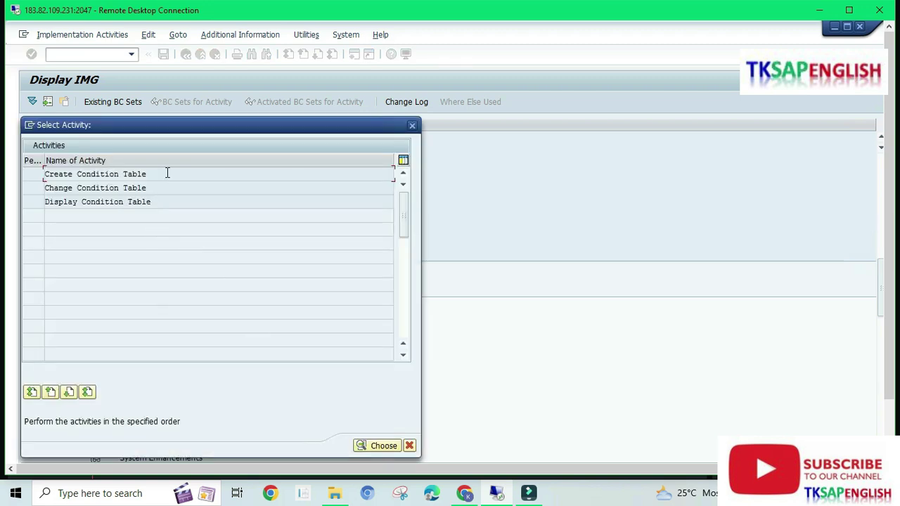
{"action": "double_click", "coordinate": [132, 174]}
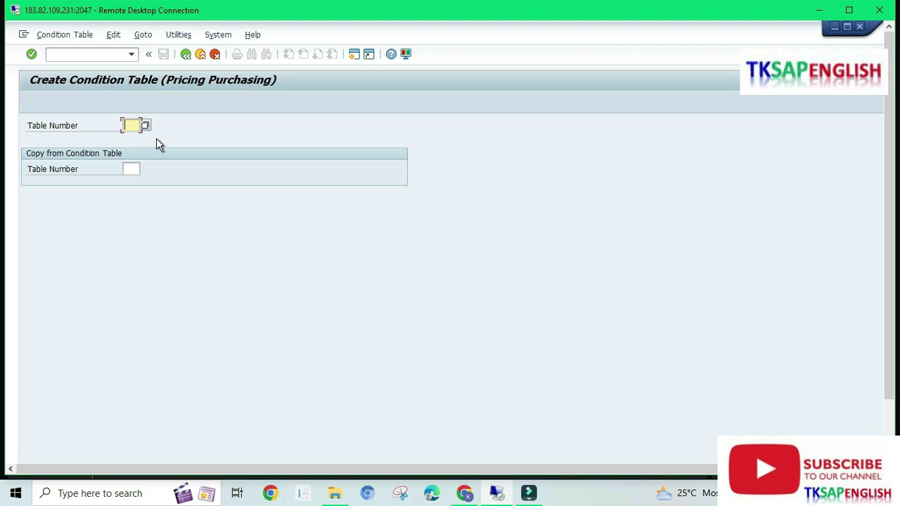
{"action": "type", "text": "600"}
{"action": "key", "text": "Return"}
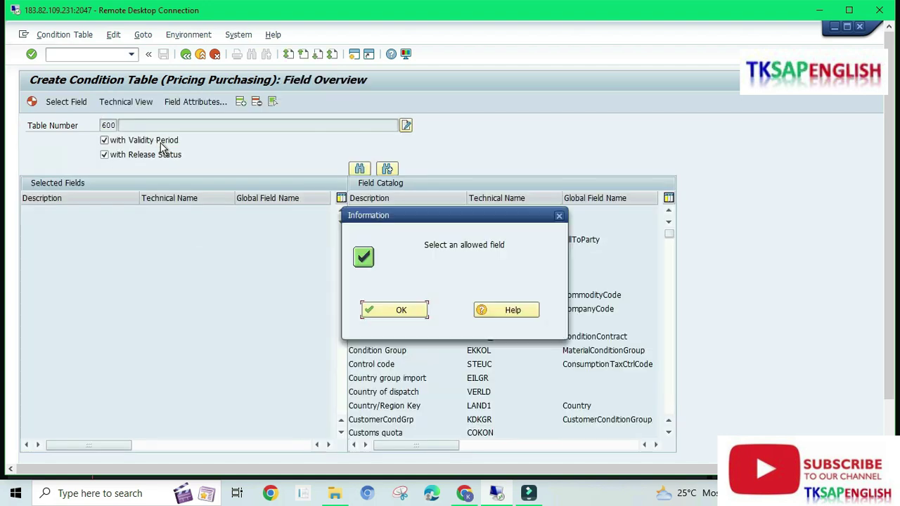
{"action": "left_click", "coordinate": [402, 313]}
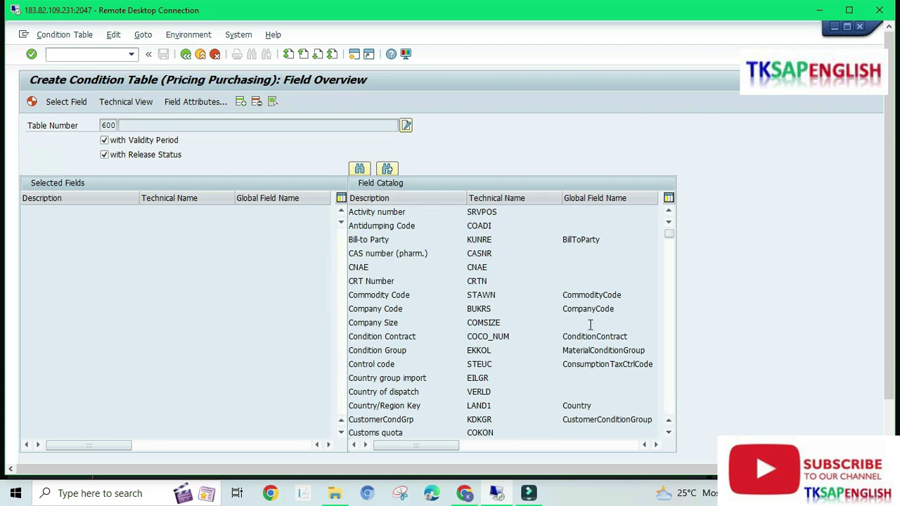
Step: Add the Plant field (WERKS) from the field catalog to condition table 600
{"action": "left_click", "coordinate": [668, 433]}
{"action": "left_click", "coordinate": [668, 433]}
{"action": "left_click", "coordinate": [669, 433]}
{"action": "left_click", "coordinate": [668, 433]}
{"action": "left_click", "coordinate": [668, 433]}
{"action": "left_click", "coordinate": [668, 433]}
{"action": "left_click", "coordinate": [669, 433]}
{"action": "left_click", "coordinate": [669, 433]}
{"action": "left_click", "coordinate": [669, 433]}
{"action": "scroll", "coordinate": [506, 394], "scroll_direction": "down", "scroll_amount": 6}
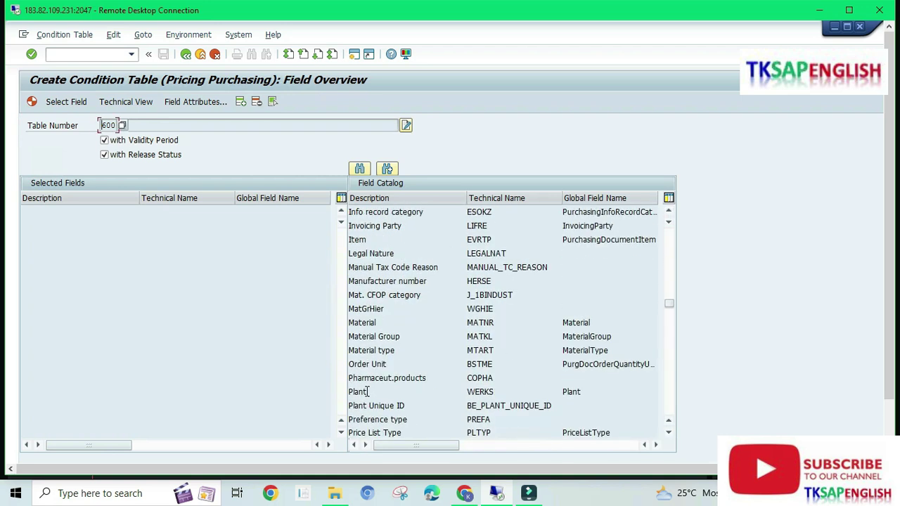
{"action": "double_click", "coordinate": [356, 392]}
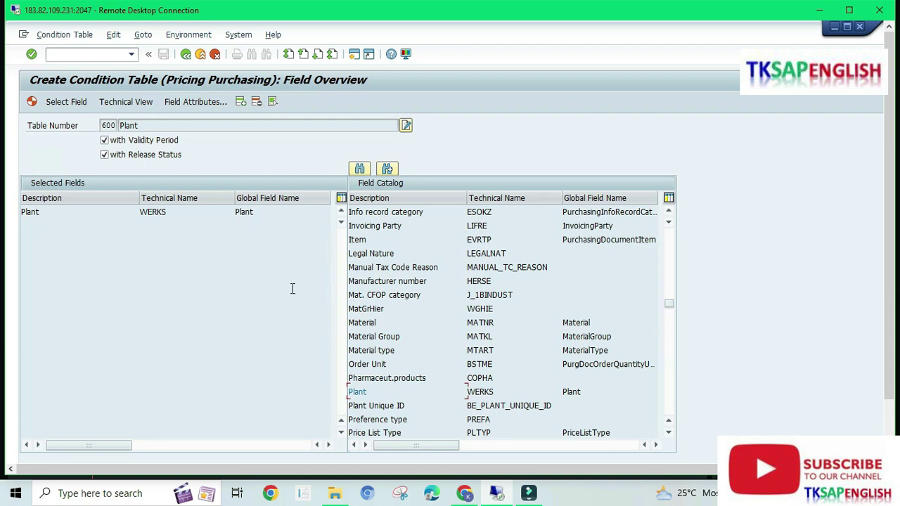
Step: Add the Supplier (LIFNR) and Material (MATNR) fields from the catalog to condition table 600
{"action": "left_click", "coordinate": [668, 433]}
{"action": "left_click", "coordinate": [669, 432]}
{"action": "left_click", "coordinate": [669, 432]}
{"action": "left_click", "coordinate": [668, 432]}
{"action": "left_click", "coordinate": [668, 432]}
{"action": "left_click", "coordinate": [668, 432]}
{"action": "left_click", "coordinate": [668, 433]}
{"action": "left_click", "coordinate": [668, 432]}
{"action": "left_click", "coordinate": [668, 432]}
{"action": "left_click", "coordinate": [669, 432]}
{"action": "left_click", "coordinate": [668, 432]}
{"action": "left_click", "coordinate": [668, 433]}
{"action": "left_click", "coordinate": [669, 433]}
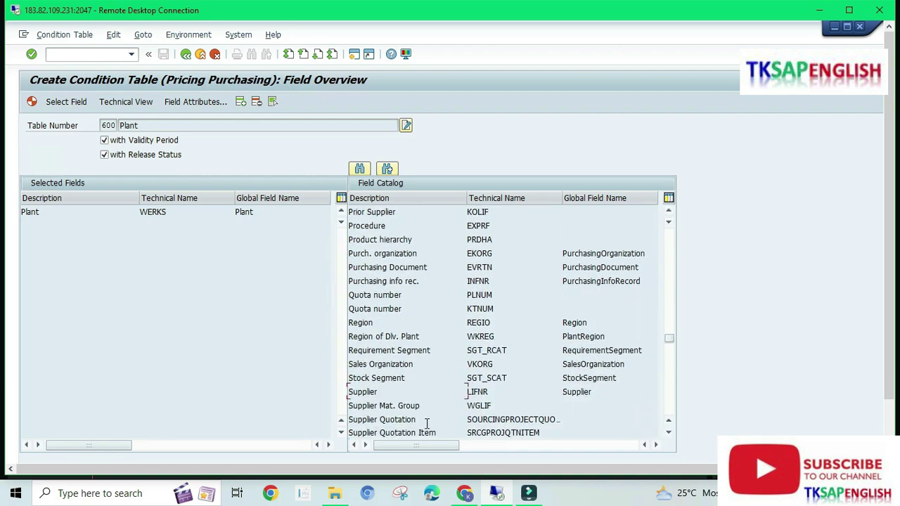
{"action": "double_click", "coordinate": [363, 391]}
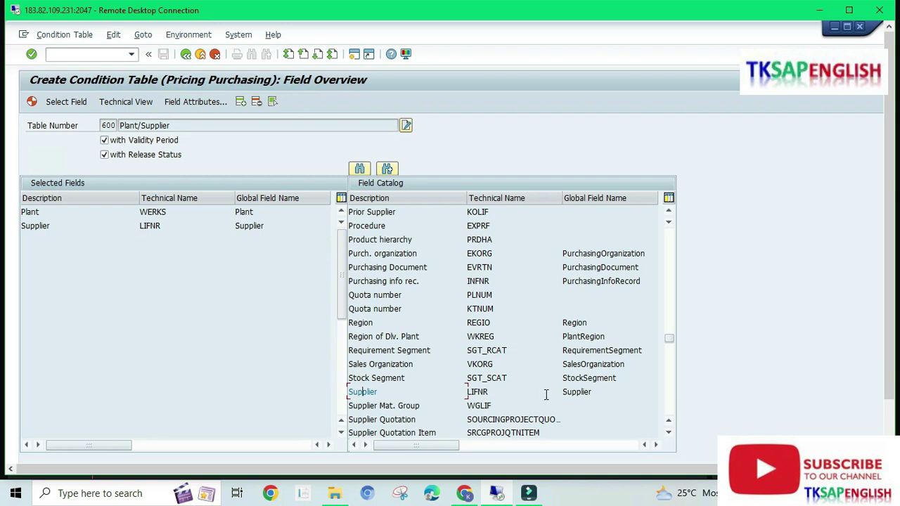
{"action": "left_click", "coordinate": [670, 322]}
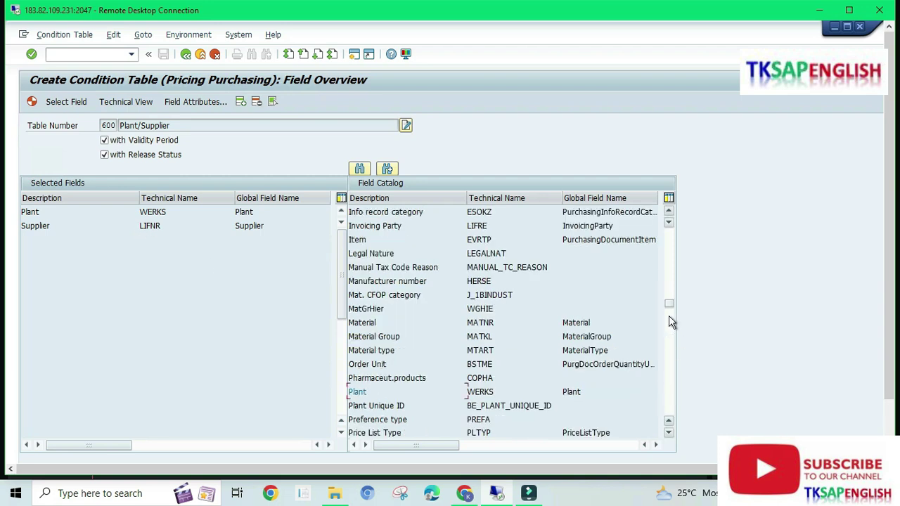
{"action": "double_click", "coordinate": [362, 323]}
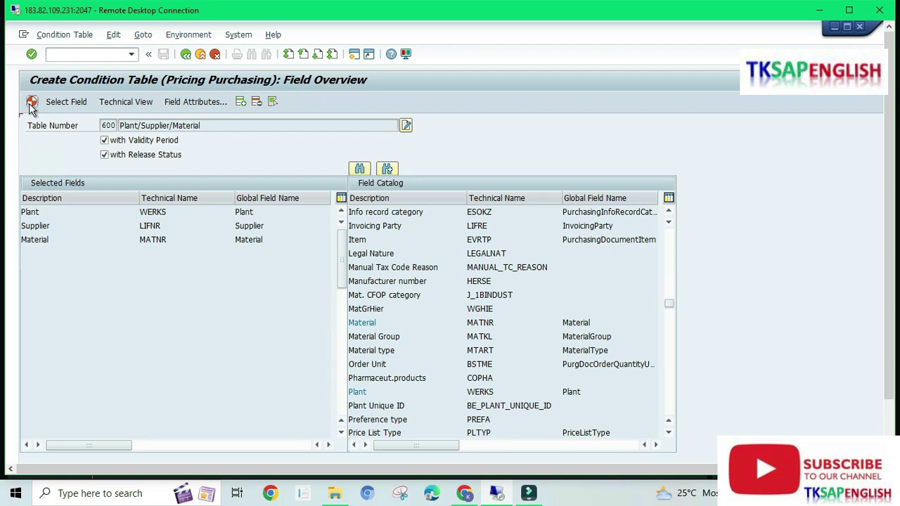
Step: Generate condition table 600 and save it as a local object
{"action": "left_click", "coordinate": [32, 101]}
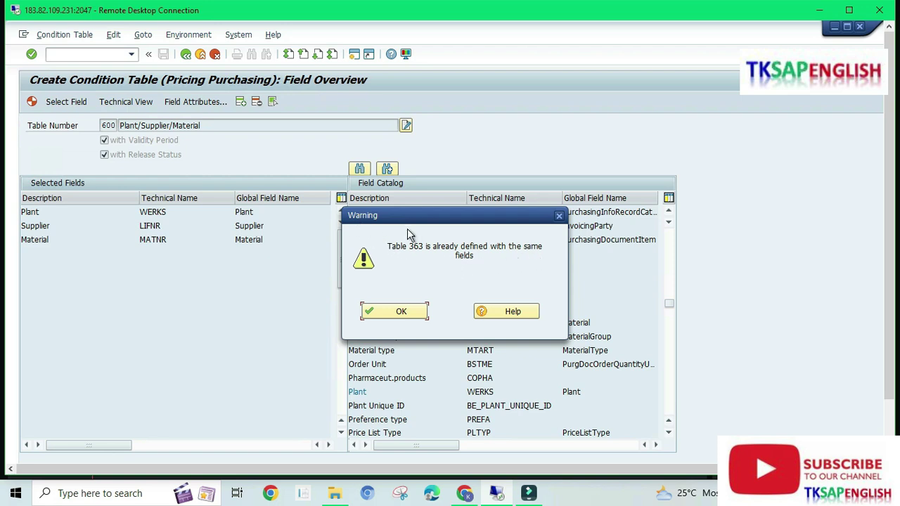
{"action": "left_click", "coordinate": [396, 310]}
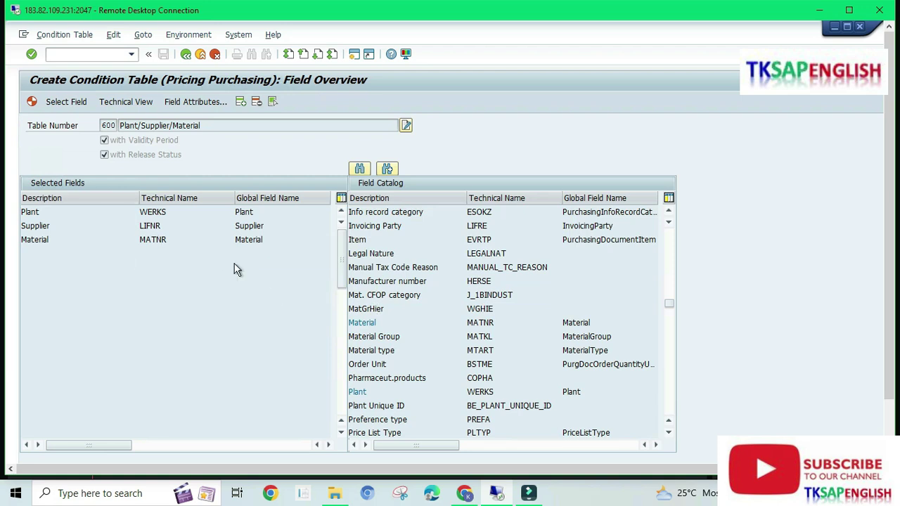
{"action": "key", "text": "shift+F4"}
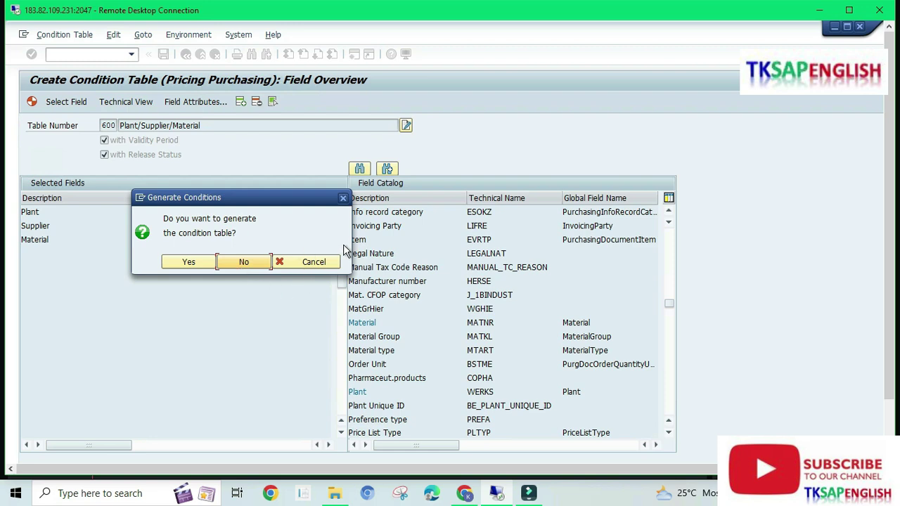
{"action": "left_click", "coordinate": [189, 261]}
{"action": "key", "text": "Return"}
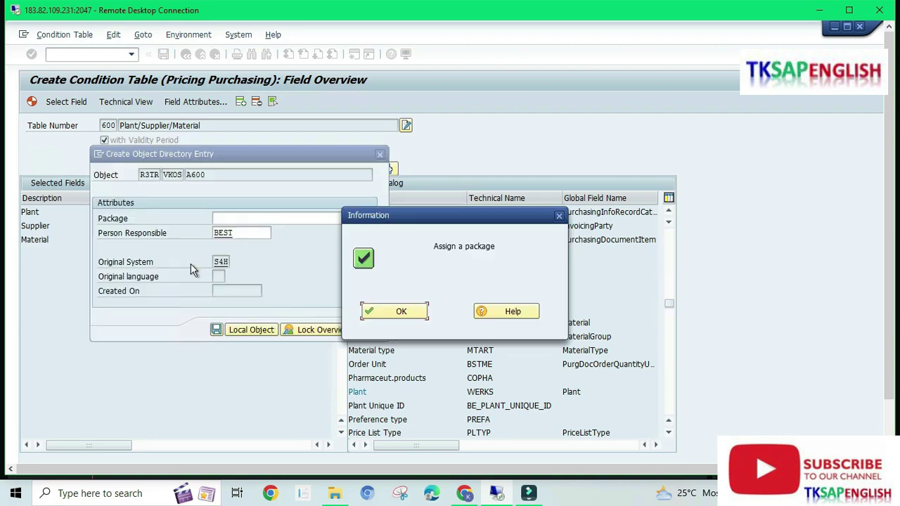
{"action": "left_click", "coordinate": [412, 318]}
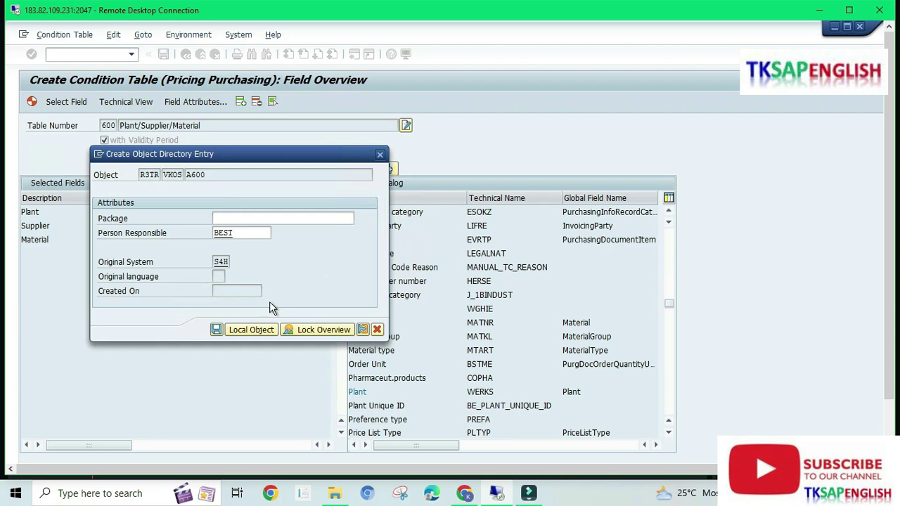
{"action": "left_click", "coordinate": [250, 330]}
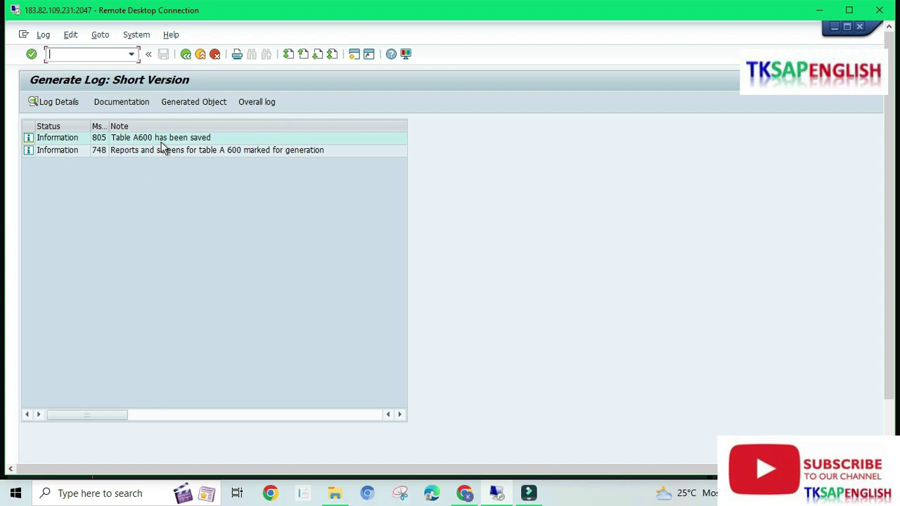
Step: Go back to the IMG structure and open Define Access Sequences for Purchasing
{"action": "left_click", "coordinate": [185, 55]}
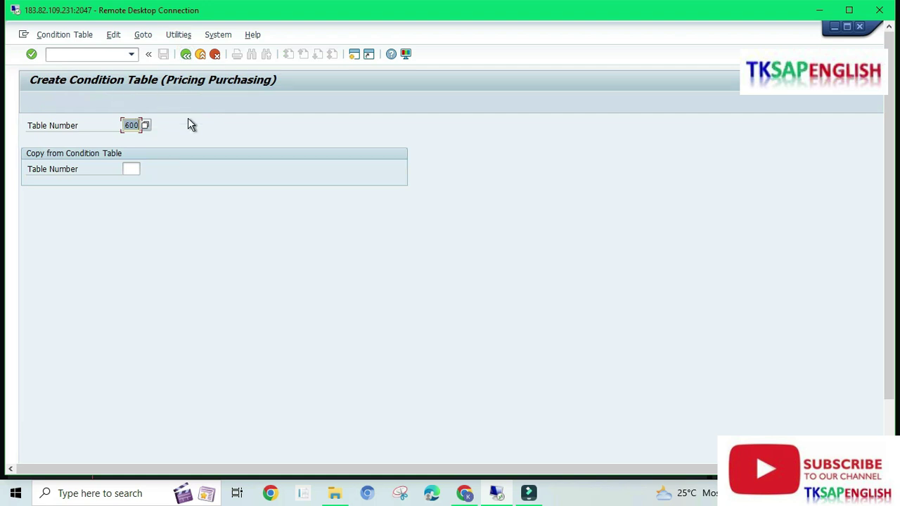
{"action": "key", "text": "End"}
{"action": "left_click", "coordinate": [186, 55]}
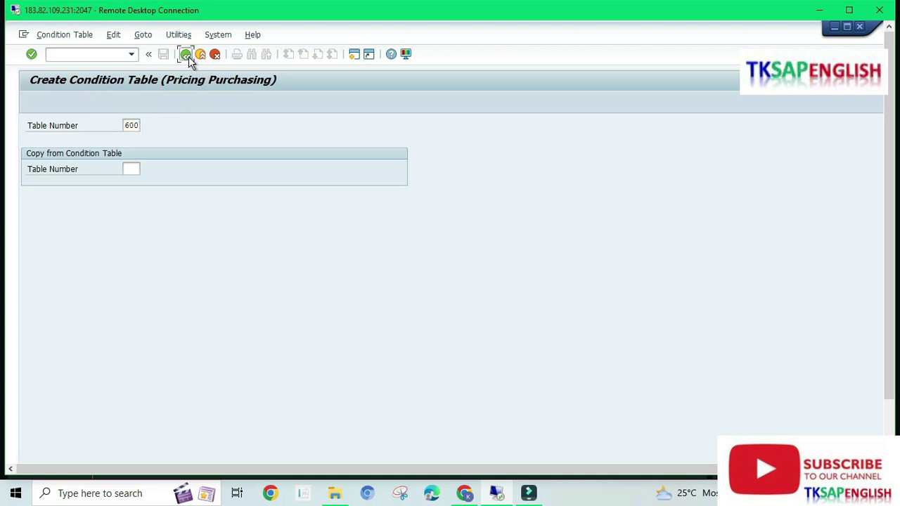
{"action": "left_click", "coordinate": [188, 56]}
{"action": "left_click", "coordinate": [181, 309]}
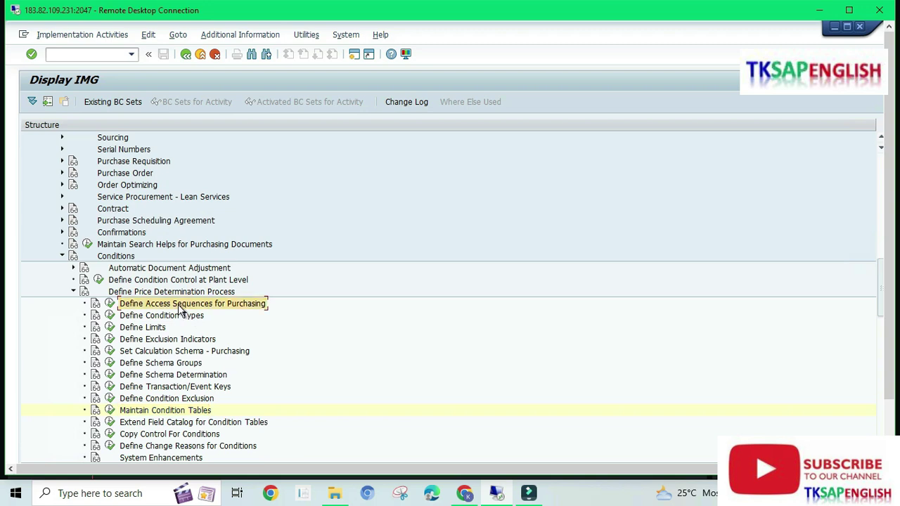
{"action": "left_click", "coordinate": [110, 304]}
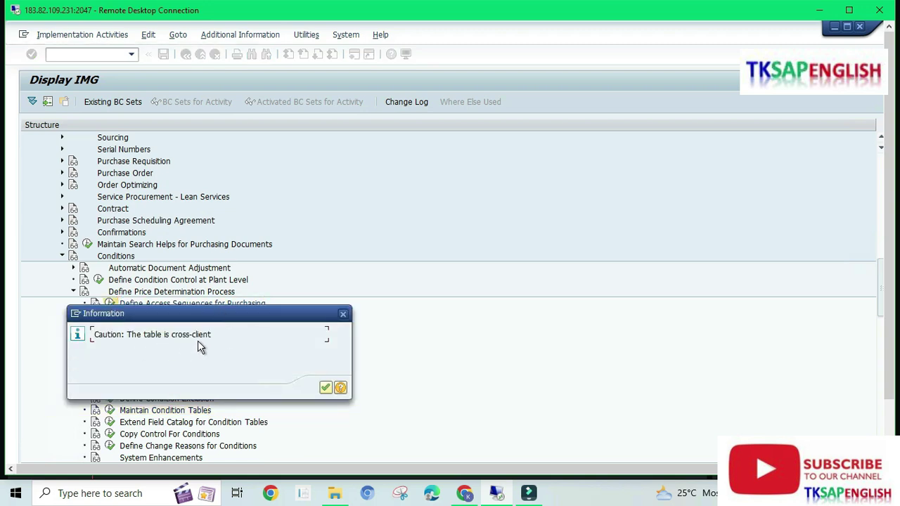
{"action": "left_click", "coordinate": [327, 388]}
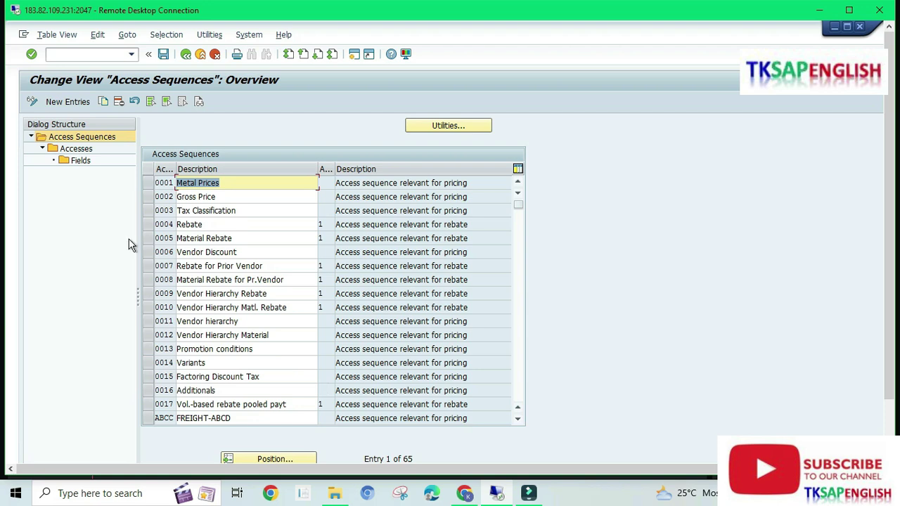
Step: Create access sequence QAS0 with the description "Access Seq for PO - Q002" and save it to the proposed workbench request
{"action": "left_click", "coordinate": [79, 103]}
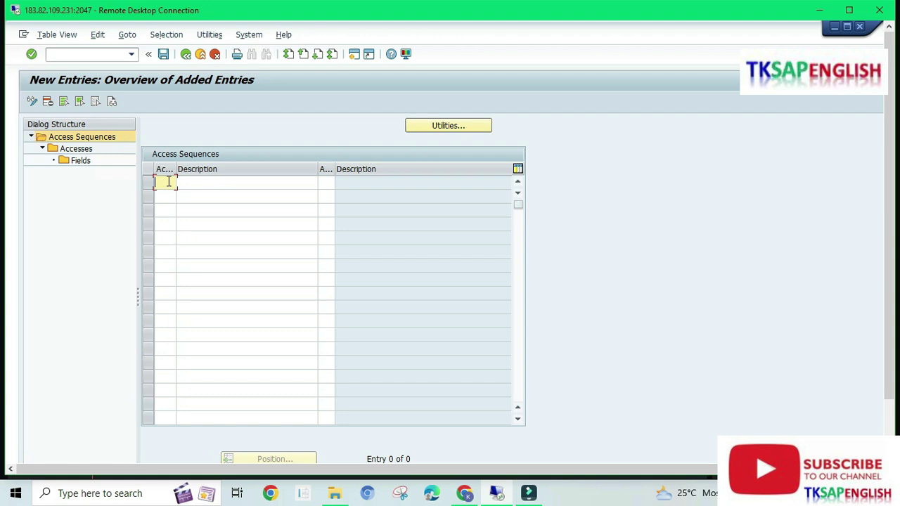
{"action": "type", "text": "QAS0"}
{"action": "key", "text": "Tab"}
{"action": "type", "text": "Access Seq for PO - "}
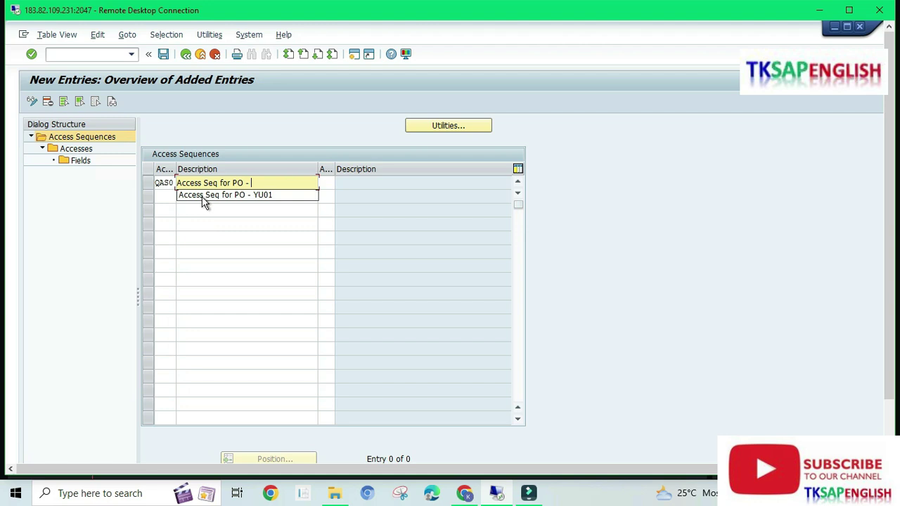
{"action": "type", "text": "Q002"}
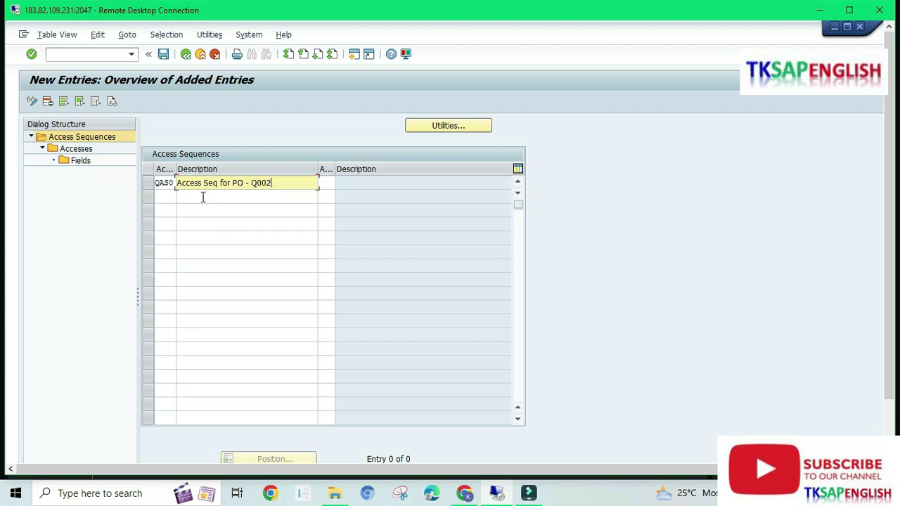
{"action": "key", "text": "Return"}
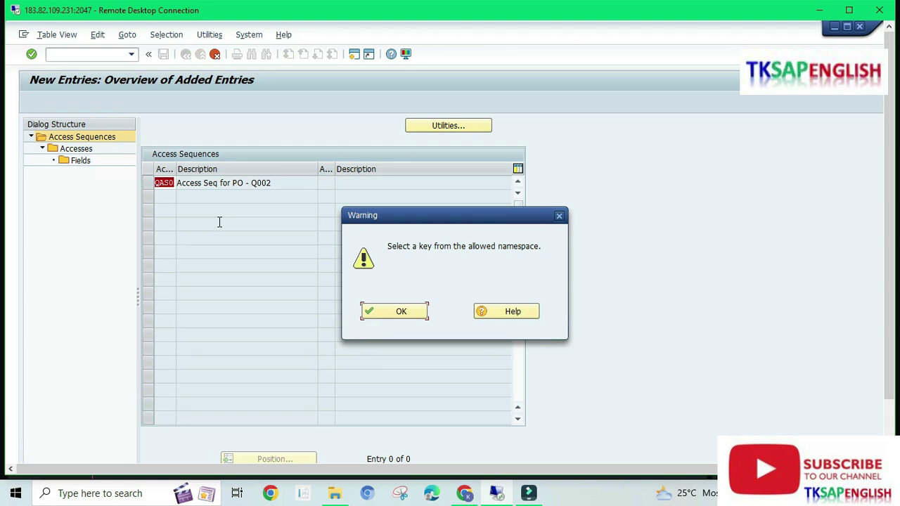
{"action": "key", "text": "Return"}
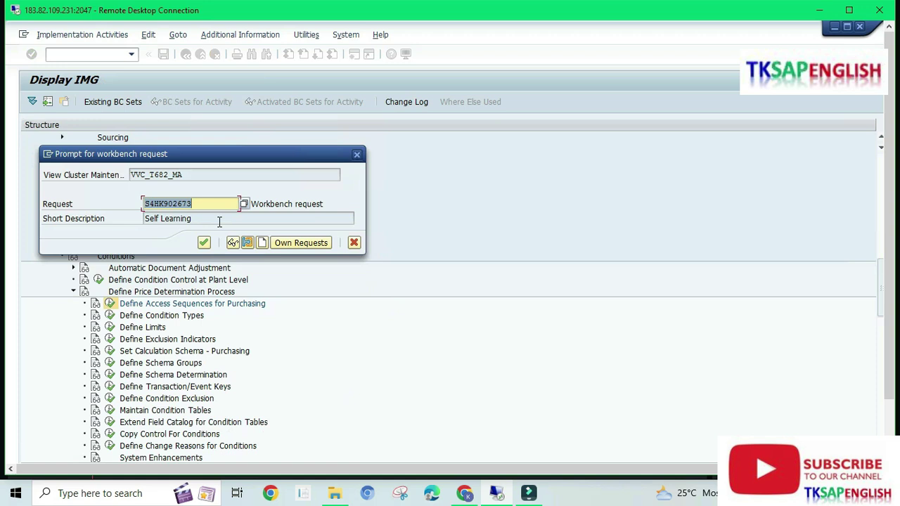
{"action": "left_click", "coordinate": [204, 242]}
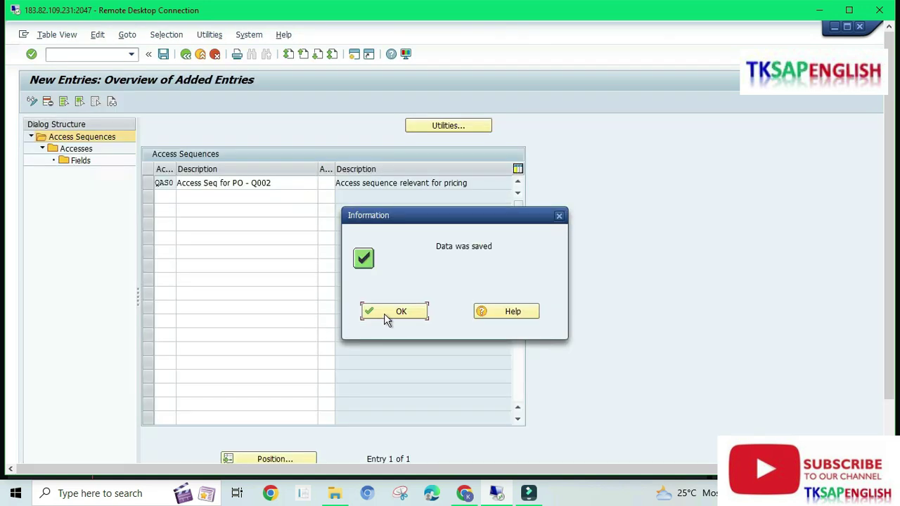
{"action": "left_click", "coordinate": [386, 314]}
Step: Open the accesses of access sequence QAS0 and add access 01 with condition table 600
{"action": "key", "text": "F3"}
{"action": "left_click", "coordinate": [148, 185]}
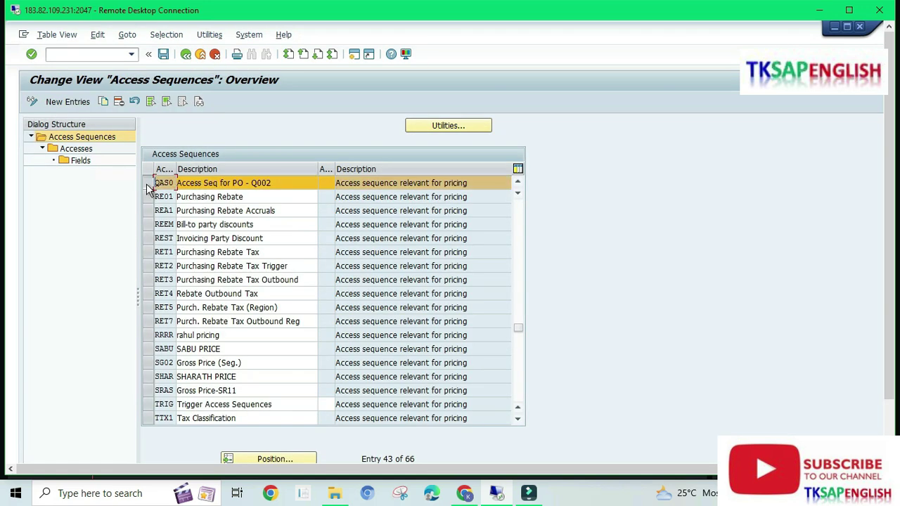
{"action": "left_click", "coordinate": [90, 150]}
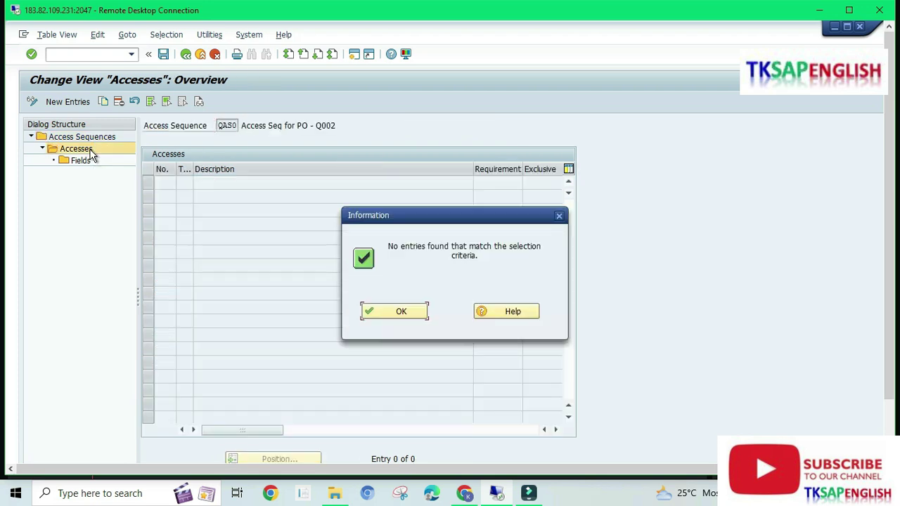
{"action": "left_click", "coordinate": [381, 313]}
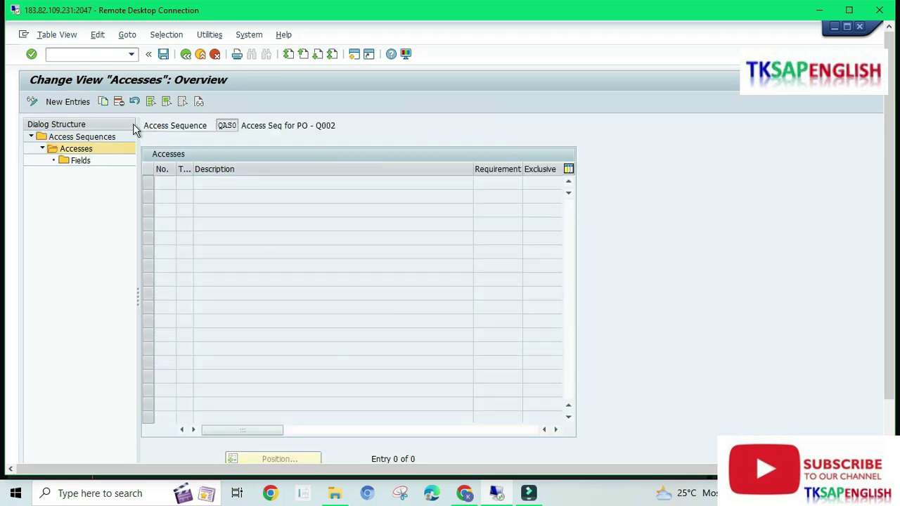
{"action": "left_click", "coordinate": [82, 104]}
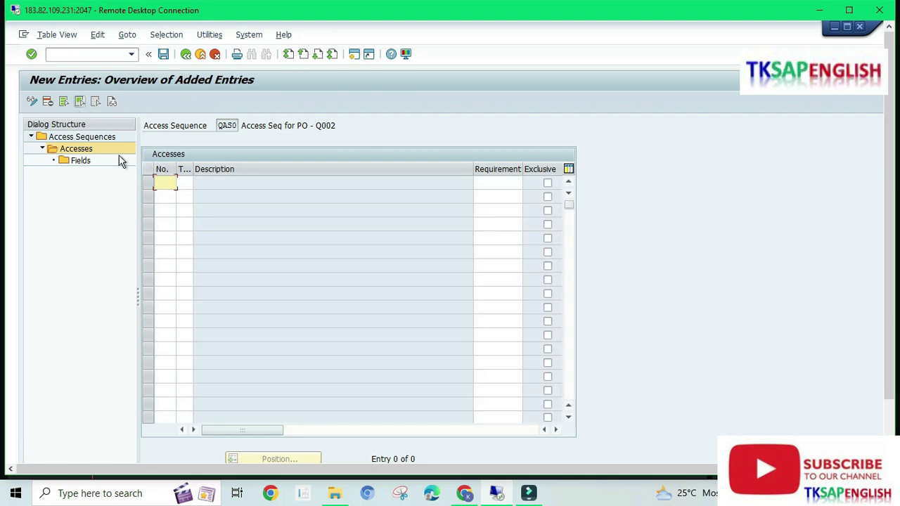
{"action": "type", "text": "01"}
{"action": "key", "text": "Tab"}
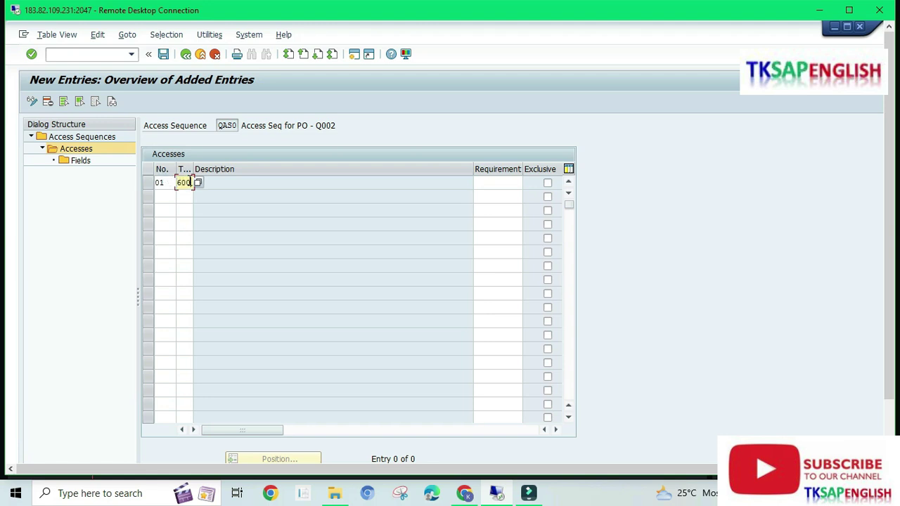
{"action": "key", "text": "Return"}
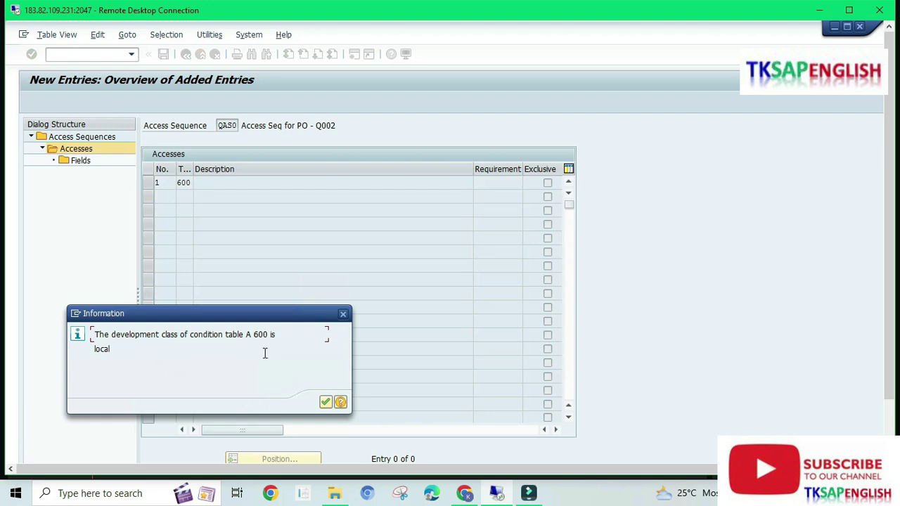
{"action": "left_click", "coordinate": [327, 403]}
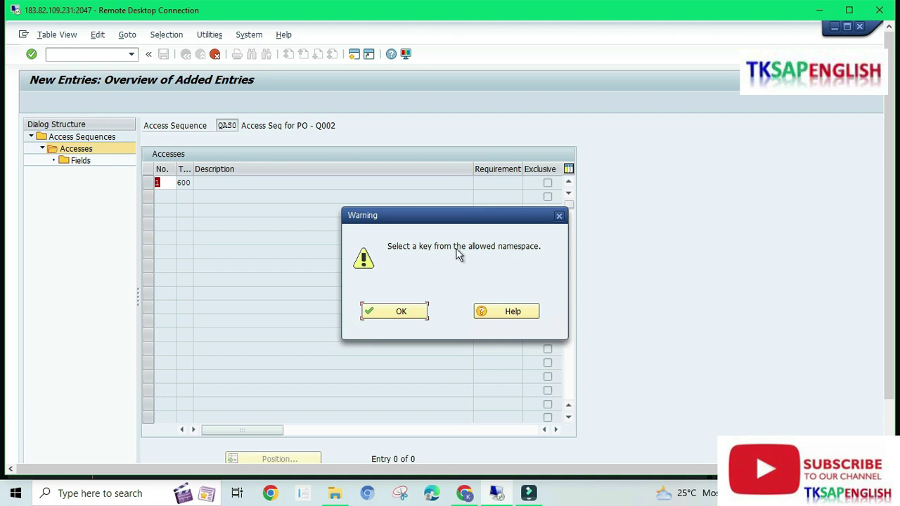
{"action": "left_click", "coordinate": [404, 312]}
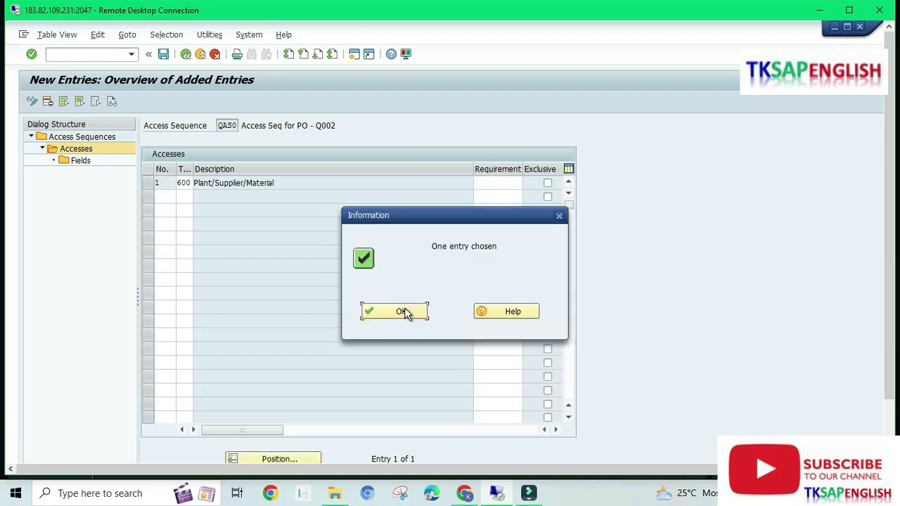
{"action": "left_click", "coordinate": [388, 314]}
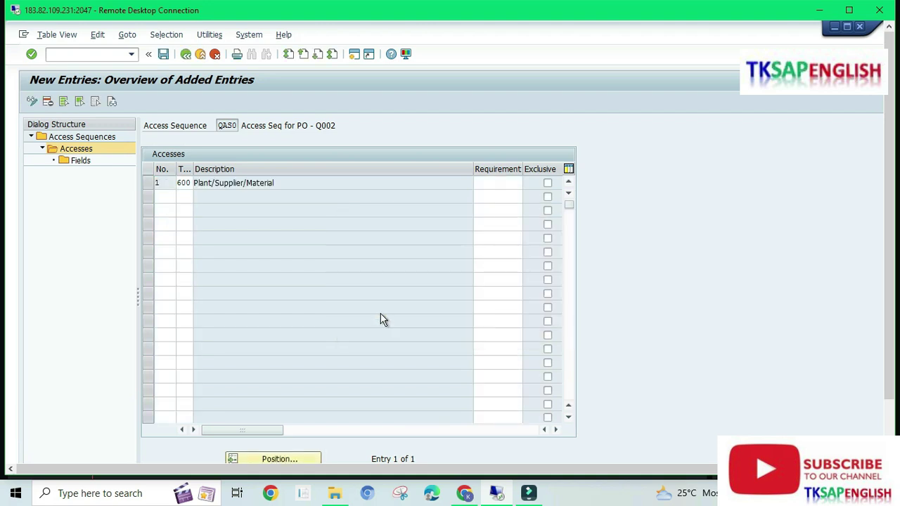
Step: Open the fields of the table 600 access, accept the field assignment and save the access sequence
{"action": "left_click", "coordinate": [148, 185]}
{"action": "double_click", "coordinate": [80, 161]}
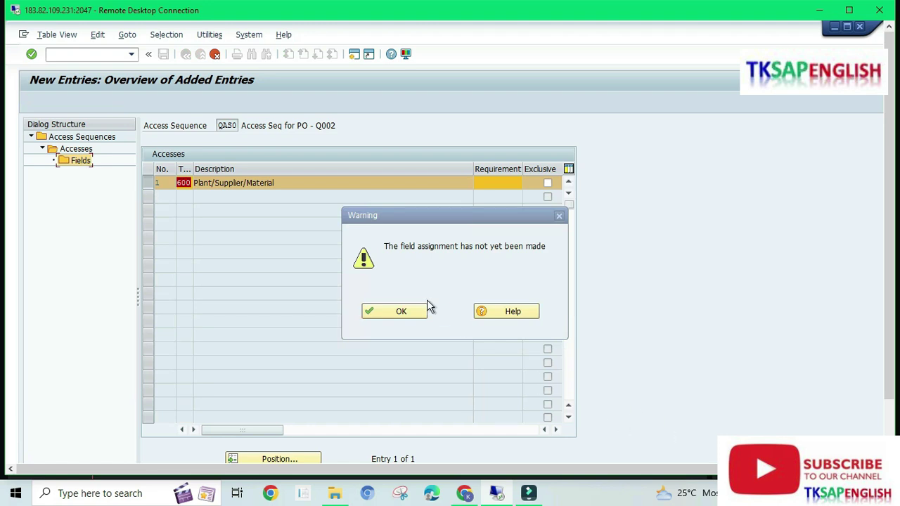
{"action": "left_click", "coordinate": [408, 307]}
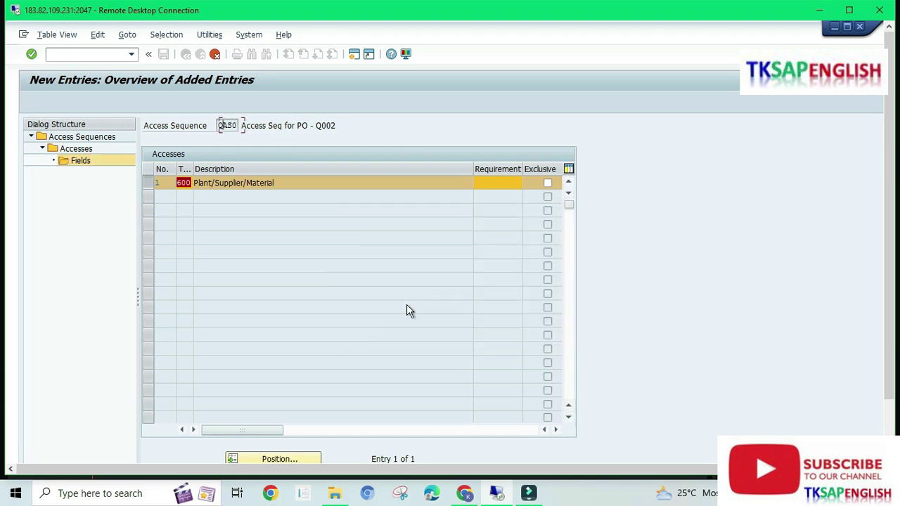
{"action": "left_click", "coordinate": [401, 311]}
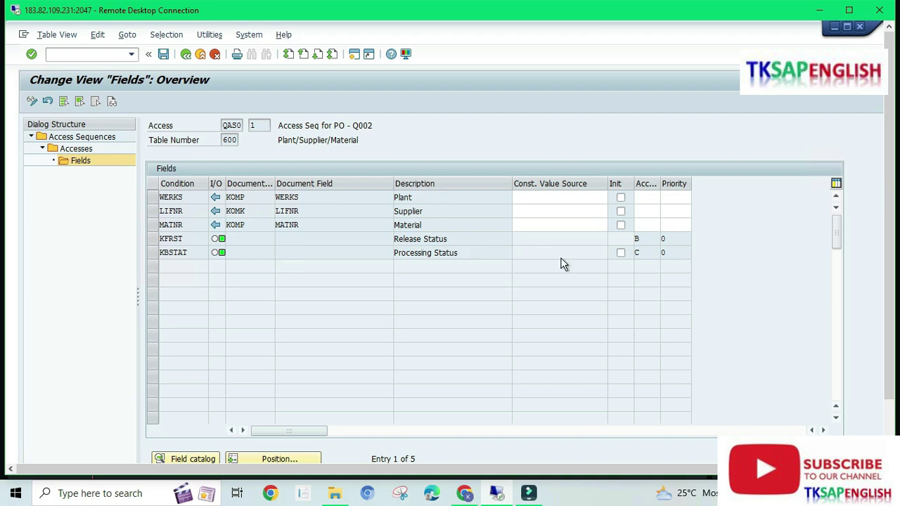
{"action": "left_click", "coordinate": [163, 56]}
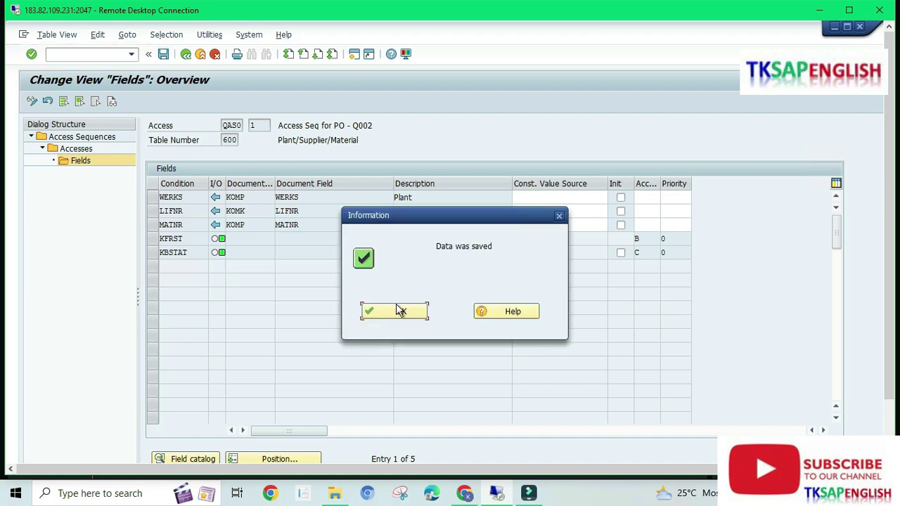
{"action": "left_click", "coordinate": [398, 310]}
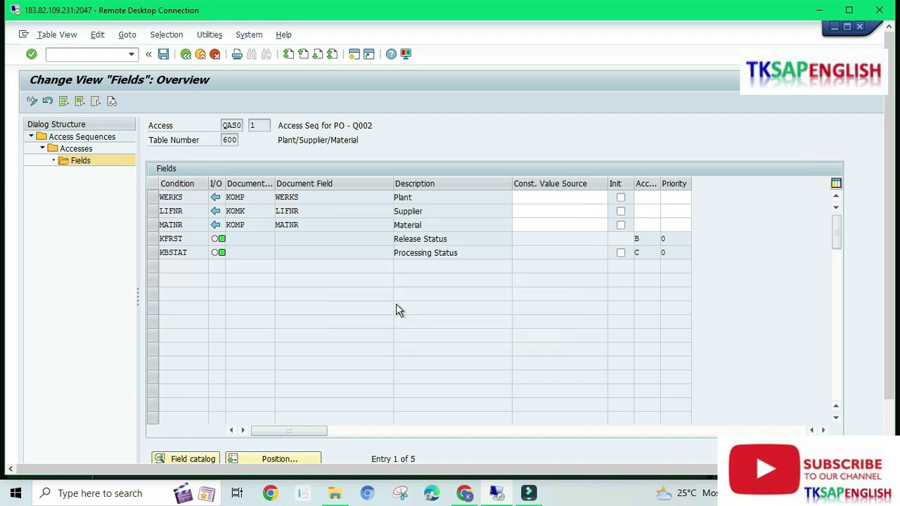
Step: Return to the IMG structure and open Set Pricing Condition Types - Purchasing under Define Condition Types
{"action": "left_click", "coordinate": [186, 55]}
{"action": "left_click", "coordinate": [187, 56]}
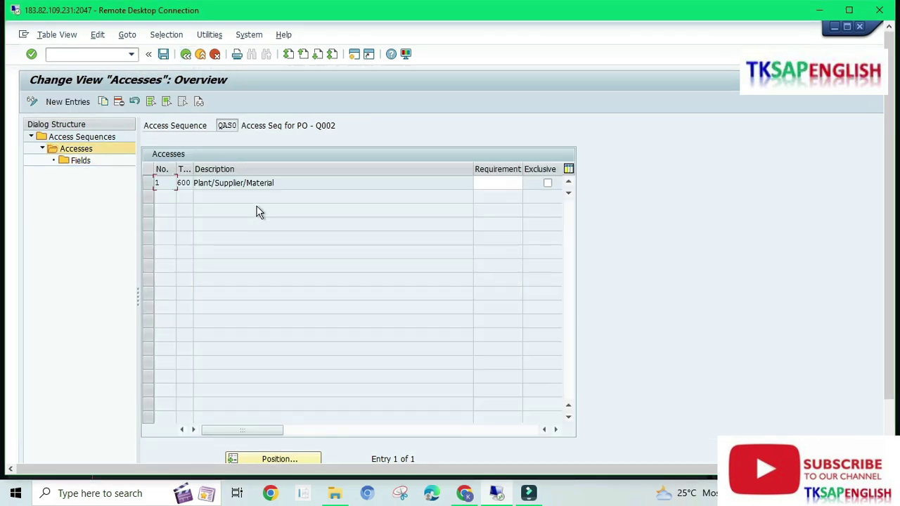
{"action": "left_click", "coordinate": [190, 59]}
{"action": "left_click", "coordinate": [189, 56]}
{"action": "left_click", "coordinate": [200, 261]}
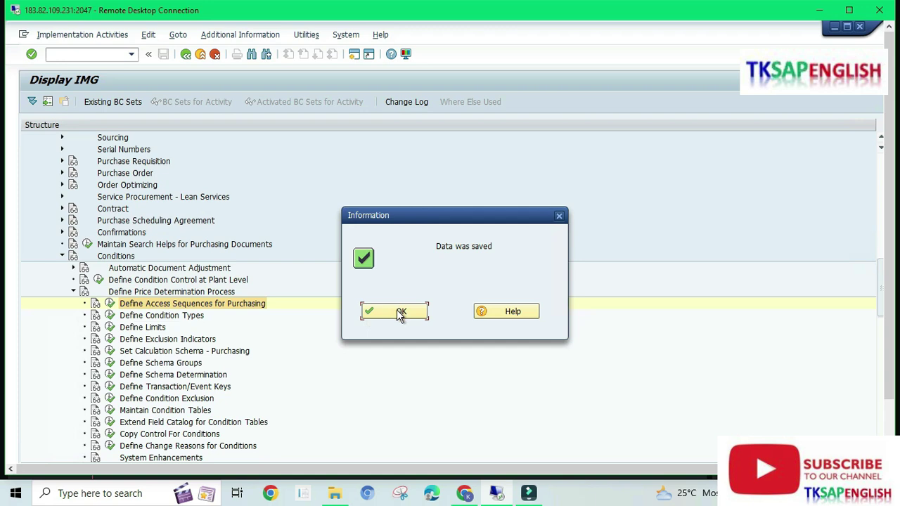
{"action": "left_click", "coordinate": [398, 311]}
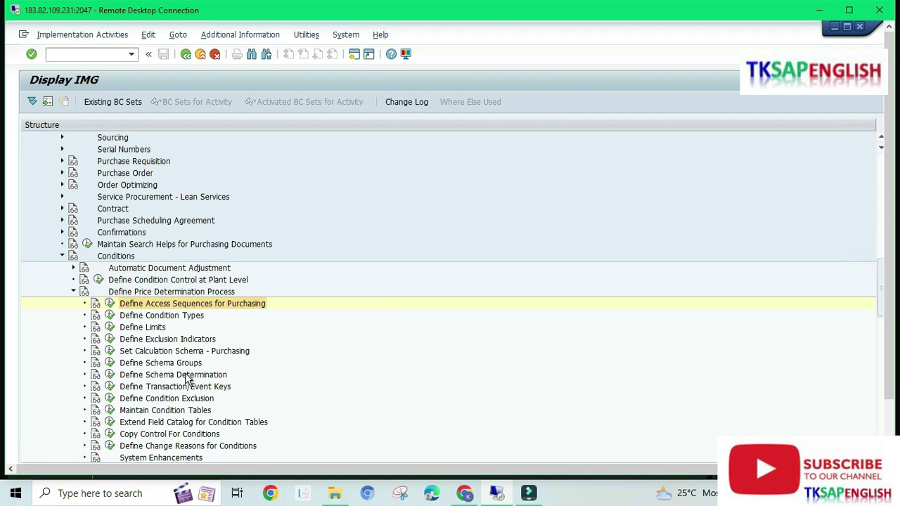
{"action": "scroll", "coordinate": [209, 380], "scroll_direction": "down", "scroll_amount": 2}
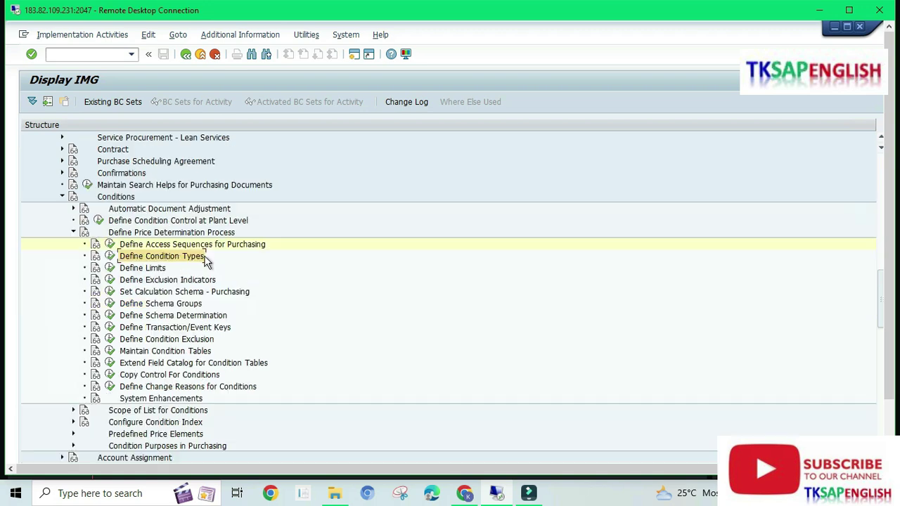
{"action": "left_click", "coordinate": [109, 257]}
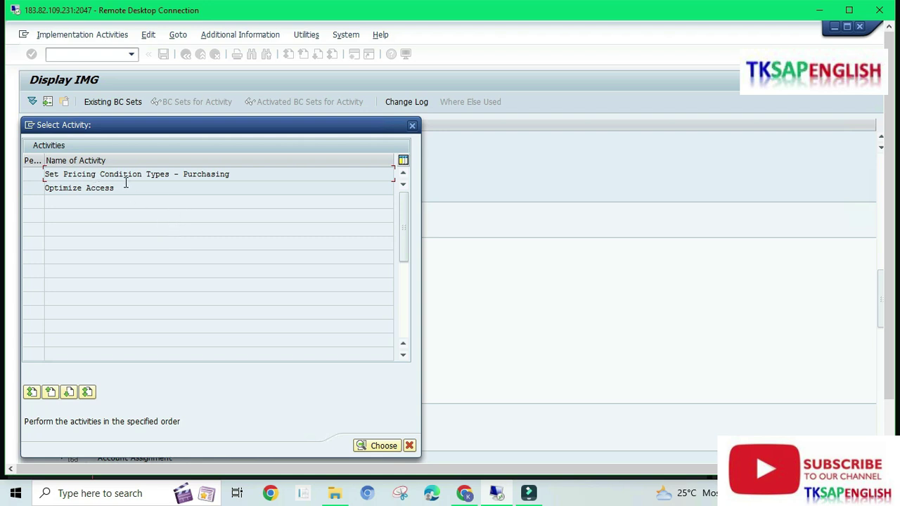
{"action": "double_click", "coordinate": [204, 174]}
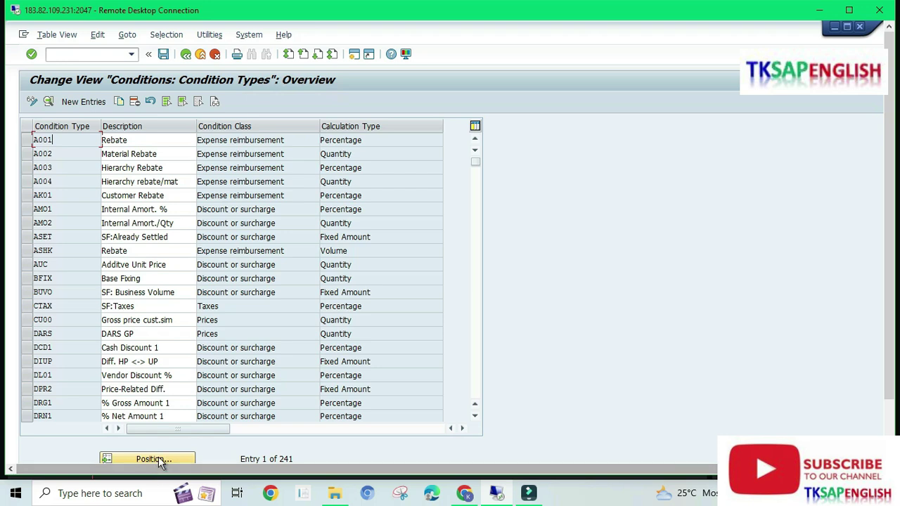
Step: Locate condition type PB00 in the condition types list and start a copy of it
{"action": "left_click", "coordinate": [151, 459]}
{"action": "type", "text": "pb00"}
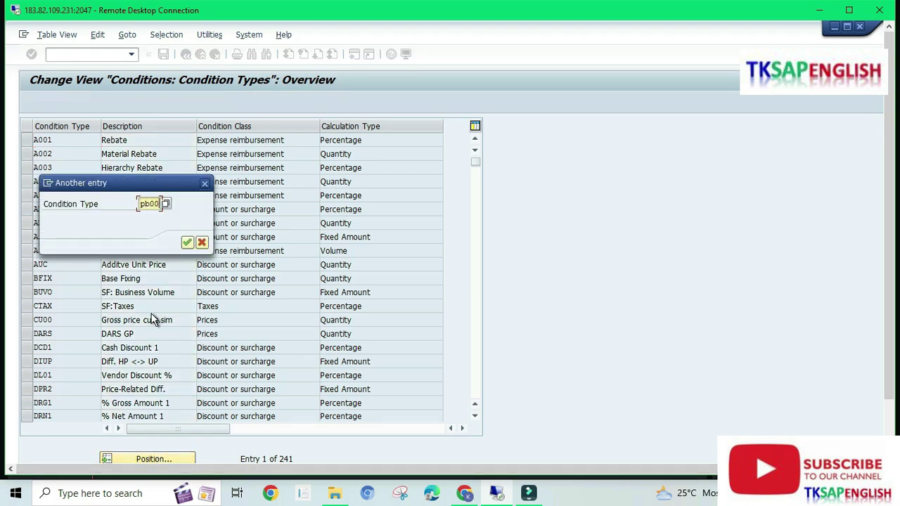
{"action": "key", "text": "Return"}
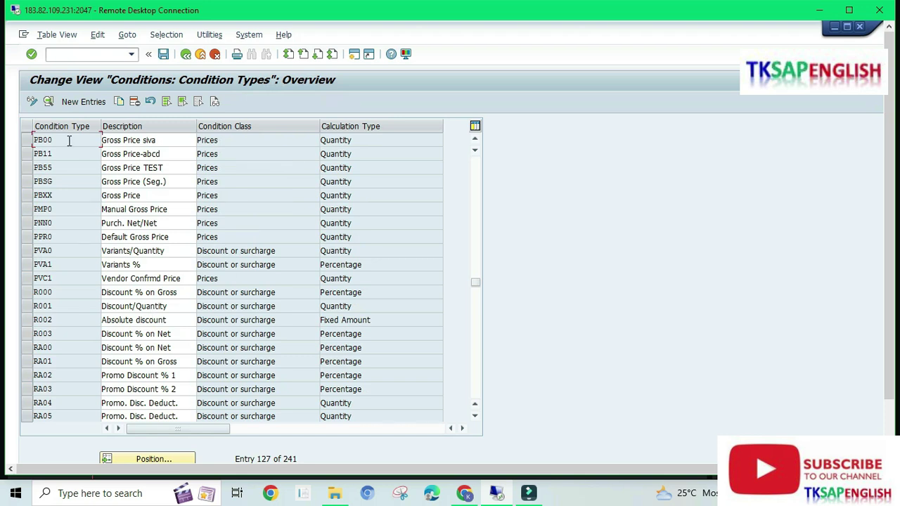
{"action": "left_click", "coordinate": [475, 140]}
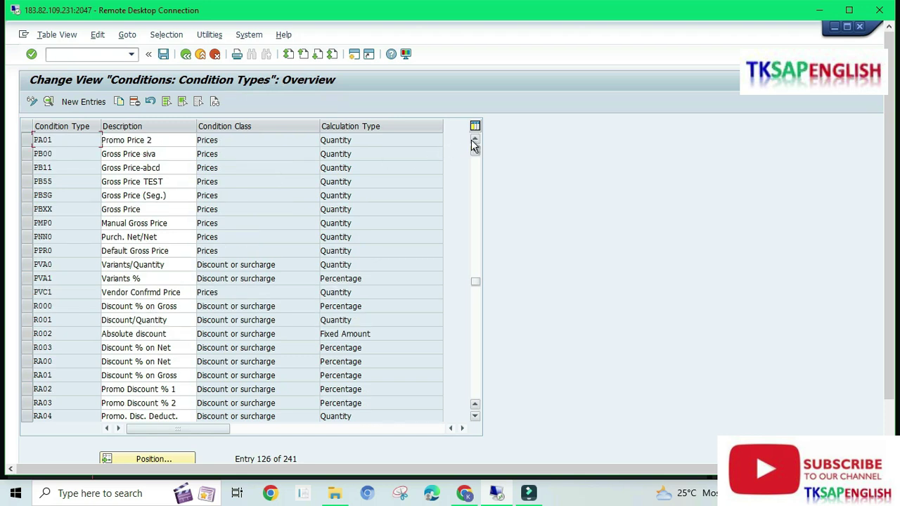
{"action": "left_click", "coordinate": [27, 153]}
{"action": "left_click", "coordinate": [119, 103]}
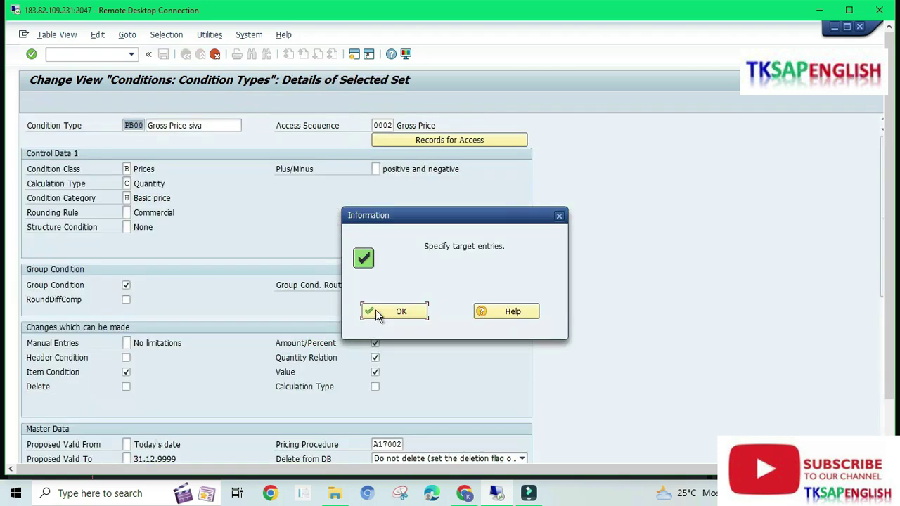
{"action": "left_click", "coordinate": [379, 314]}
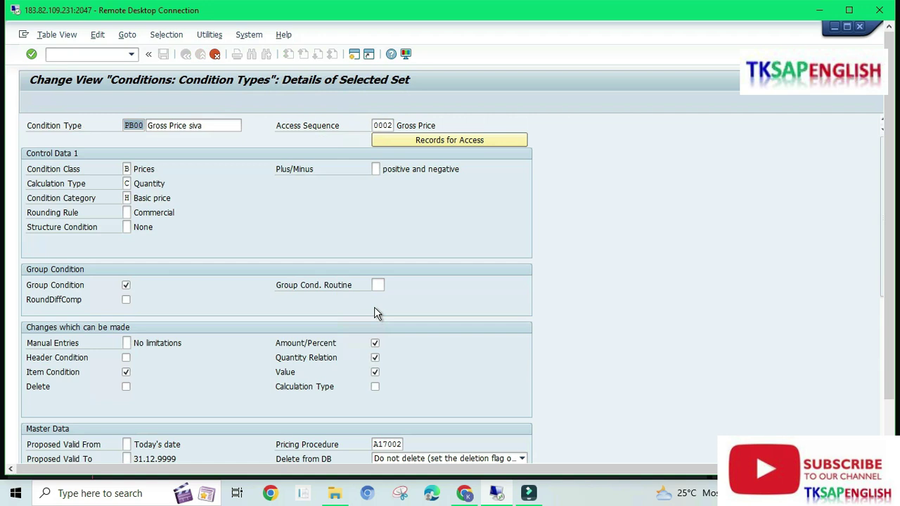
Step: Name the copied condition type QPB0 and set its description to "Gross Price -Q002"
{"action": "left_click", "coordinate": [208, 125]}
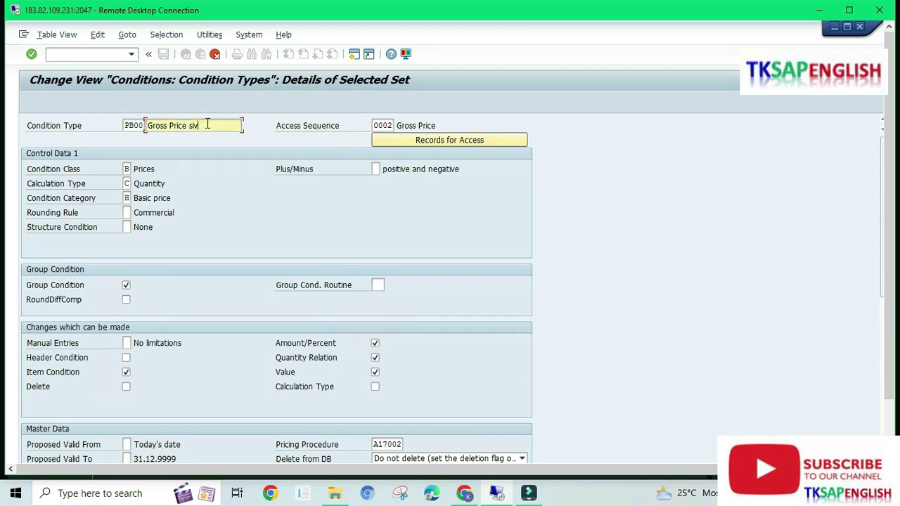
{"action": "key", "text": "BackSpace"}
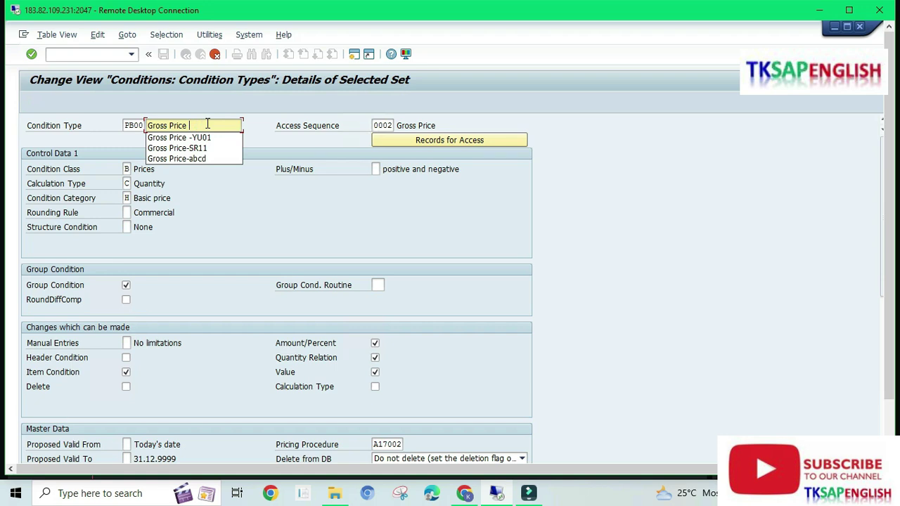
{"action": "type", "text": "-Q002"}
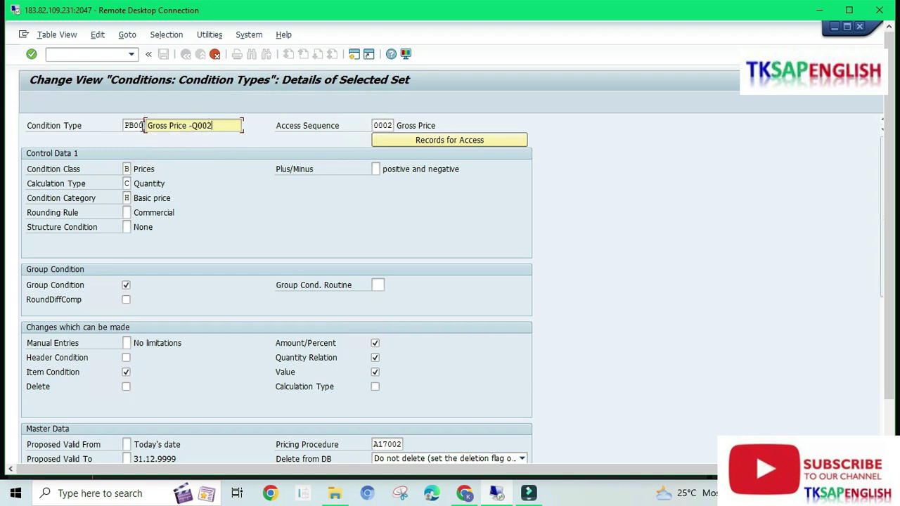
Step: Replace the access sequence of condition type QPB0 with QAS0, Access Seq for PO - Q002
{"action": "left_click", "coordinate": [386, 126]}
{"action": "key", "text": "BackSpace"}
{"action": "key", "text": "BackSpace"}
{"action": "key", "text": "BackSpace"}
{"action": "key", "text": "BackSpace"}
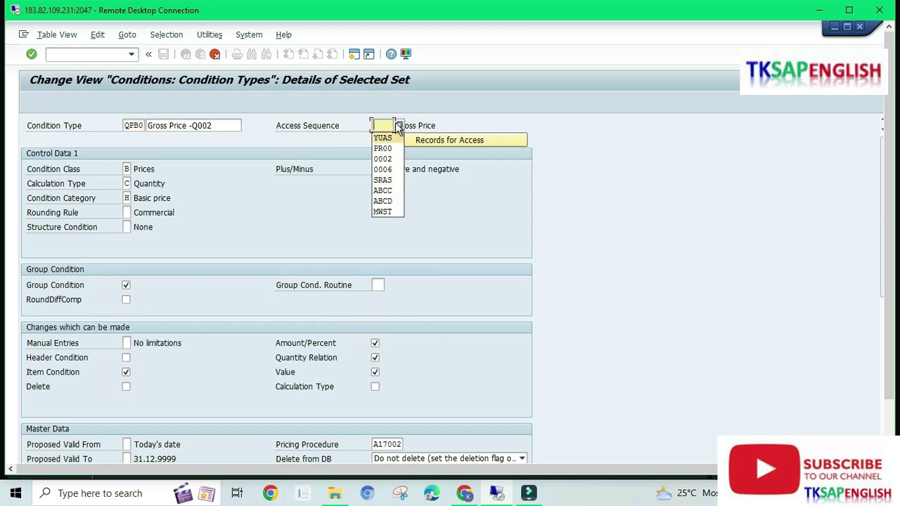
{"action": "left_click", "coordinate": [398, 125]}
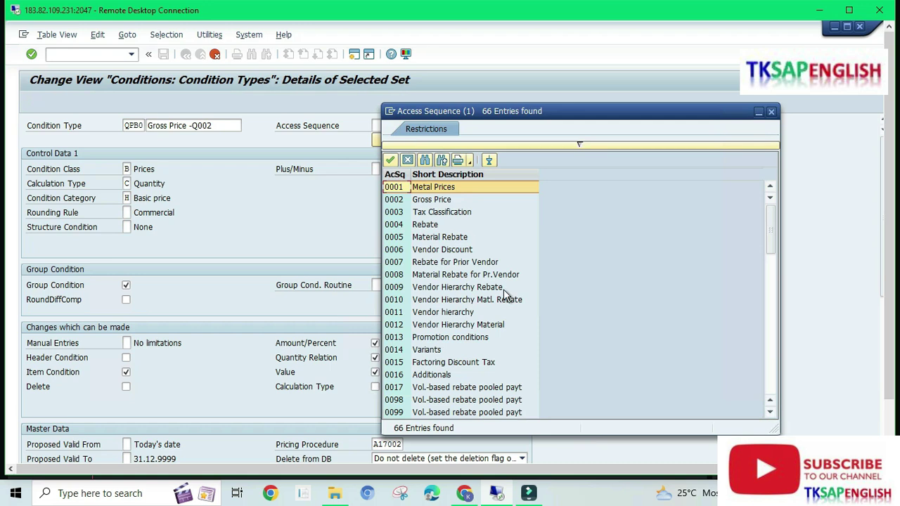
{"action": "left_click", "coordinate": [770, 372]}
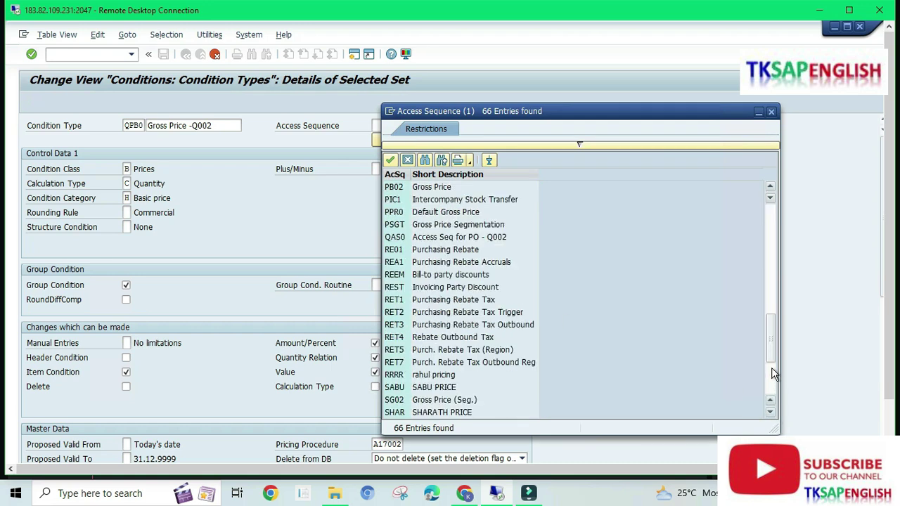
{"action": "left_click", "coordinate": [770, 373]}
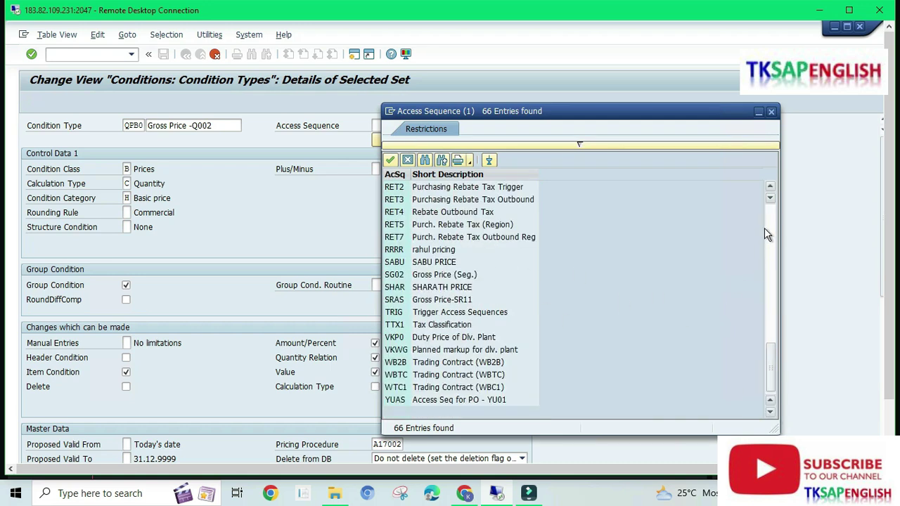
{"action": "left_click", "coordinate": [770, 188]}
{"action": "left_click", "coordinate": [770, 188]}
{"action": "left_click", "coordinate": [770, 189]}
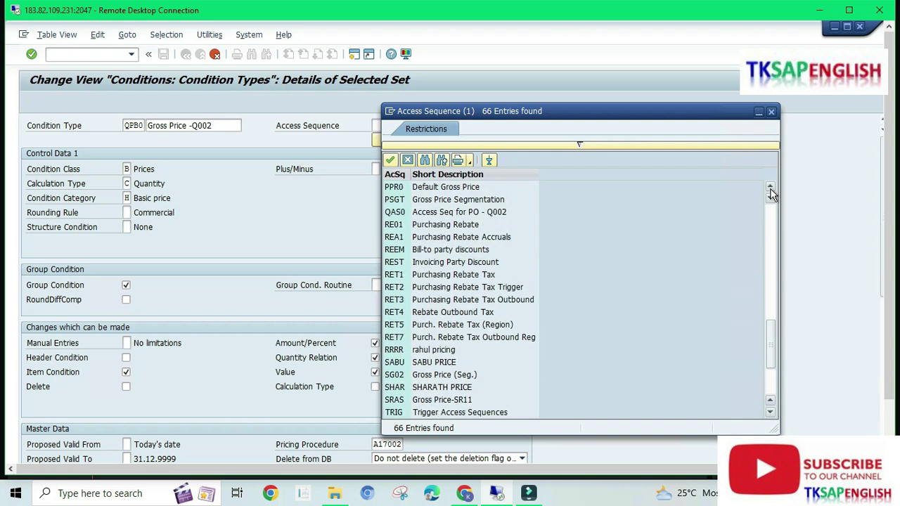
{"action": "double_click", "coordinate": [435, 211]}
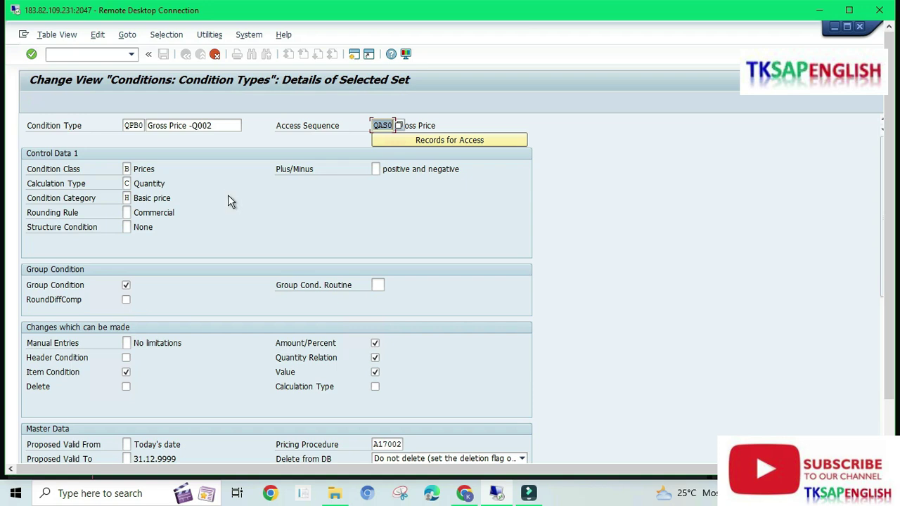
Step: Confirm the copy of condition type QPB0 and save it to the proposed customizing request
{"action": "key", "text": "Return"}
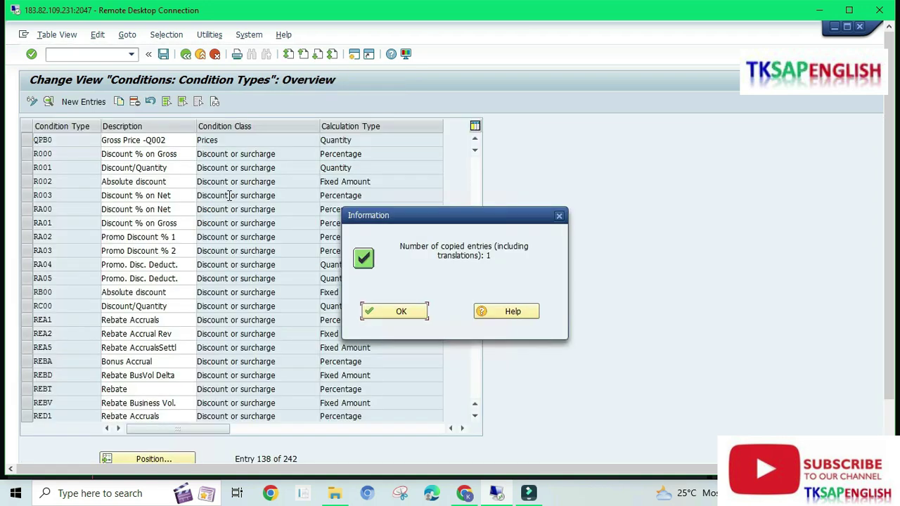
{"action": "left_click", "coordinate": [402, 311]}
{"action": "key", "text": "ctrl+s"}
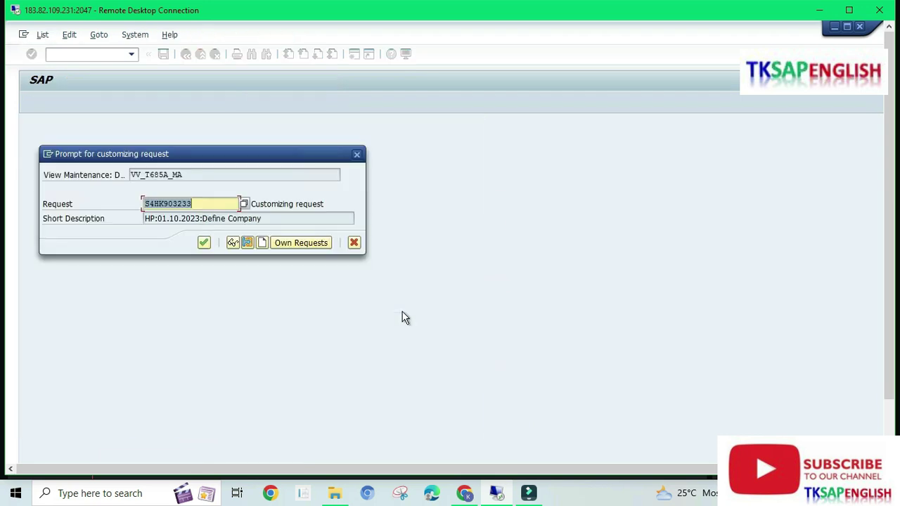
{"action": "key", "text": "Return"}
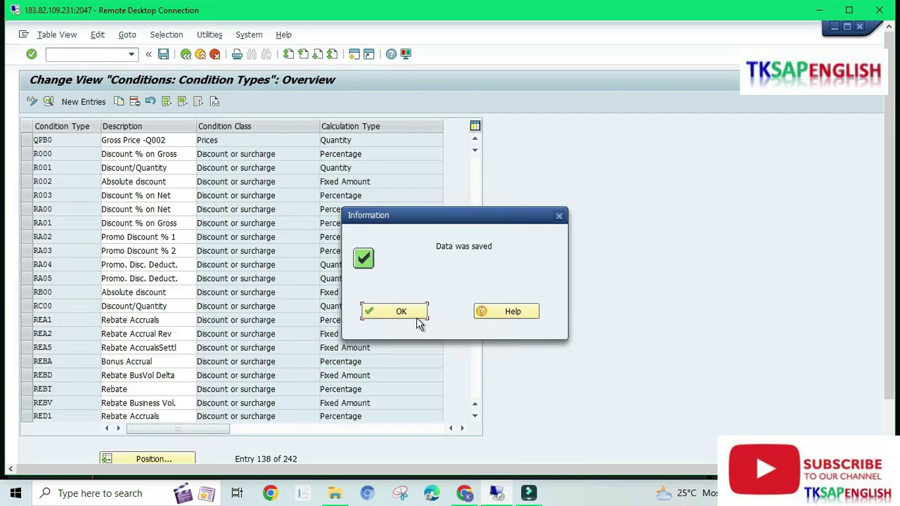
{"action": "left_click", "coordinate": [382, 310]}
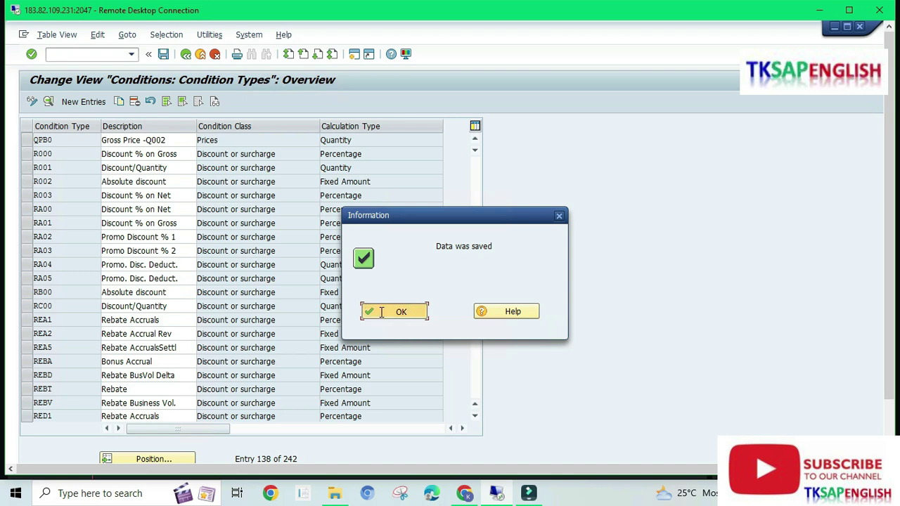
Step: Open the details of condition type QPB0, review the Manual Entries options and select No limitations
{"action": "double_click", "coordinate": [223, 135]}
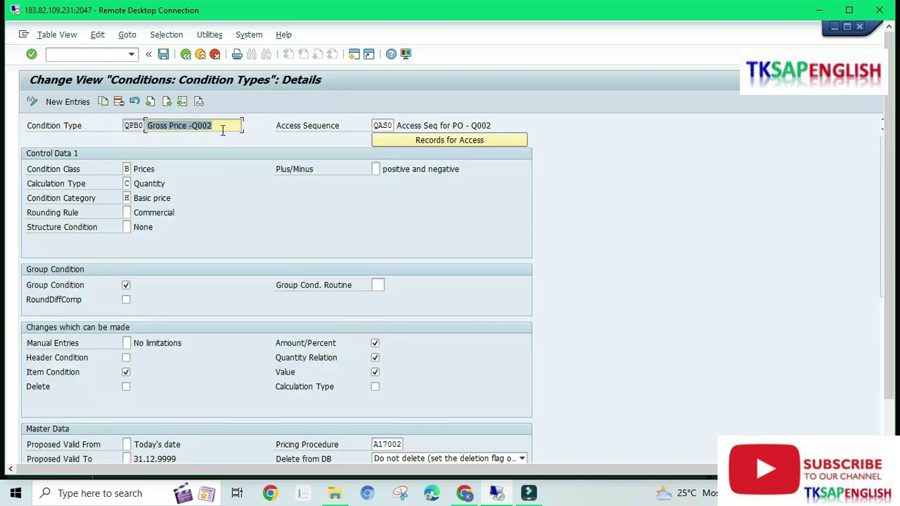
{"action": "left_click", "coordinate": [222, 130]}
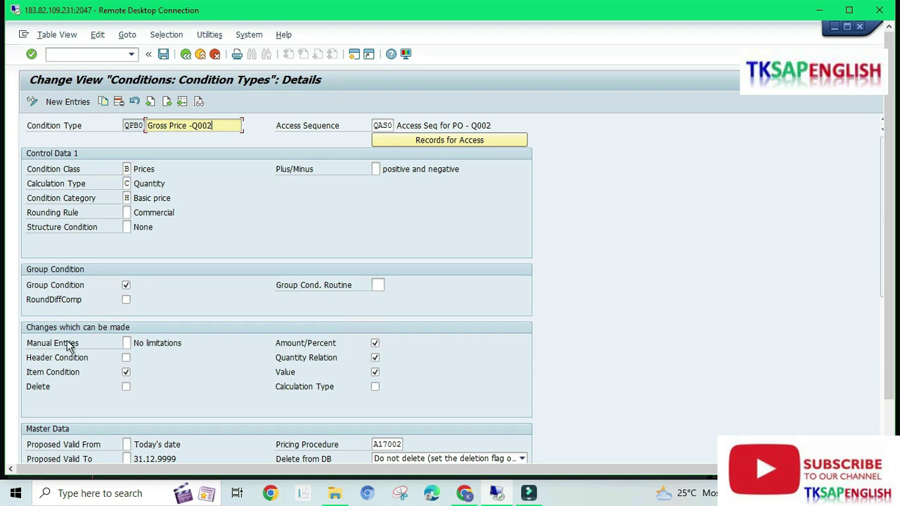
{"action": "left_click", "coordinate": [126, 343]}
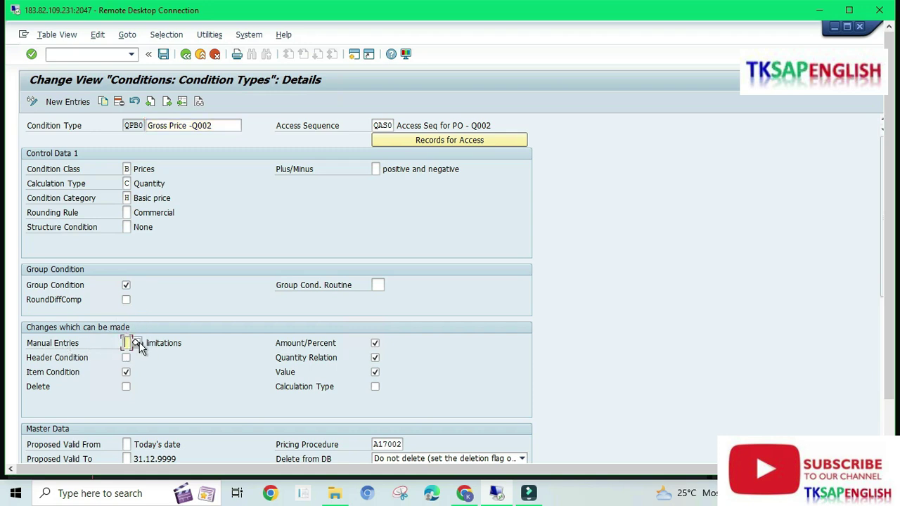
{"action": "left_click", "coordinate": [137, 343]}
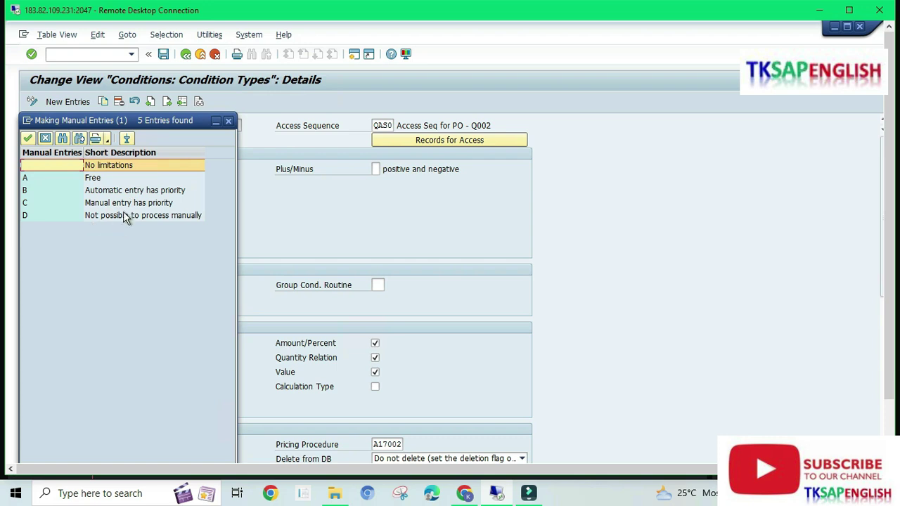
{"action": "left_click", "coordinate": [140, 191]}
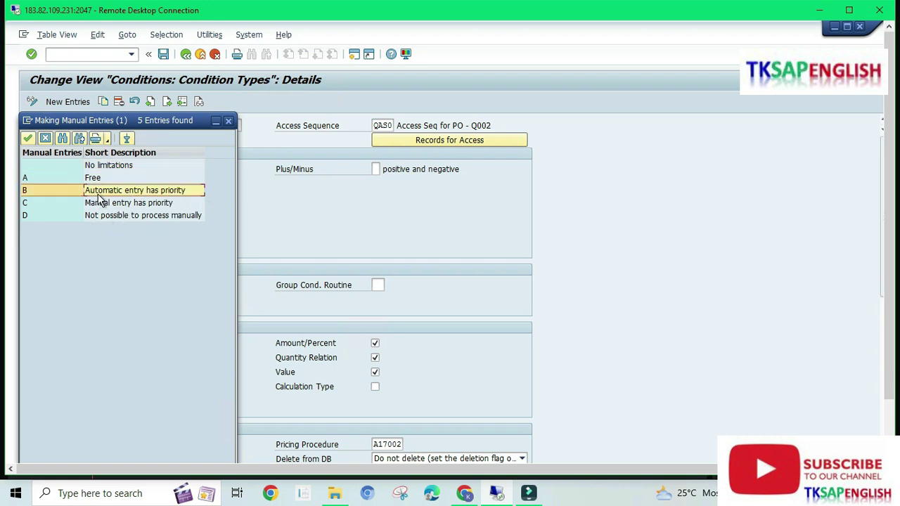
{"action": "left_click", "coordinate": [114, 204]}
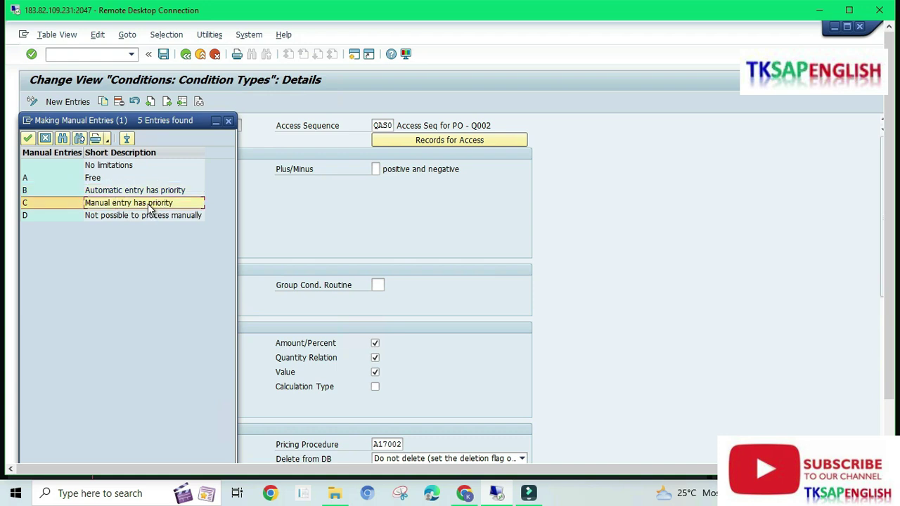
{"action": "left_click", "coordinate": [135, 219]}
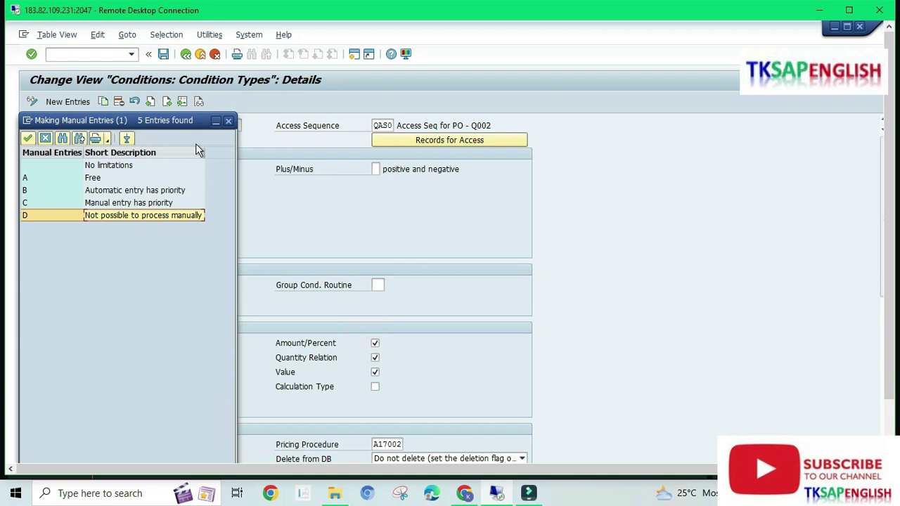
{"action": "left_click", "coordinate": [98, 166]}
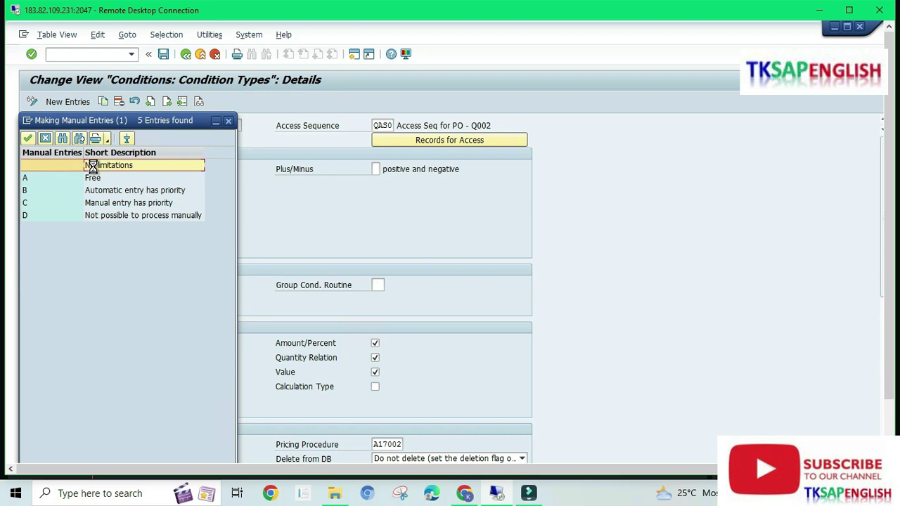
{"action": "double_click", "coordinate": [104, 166]}
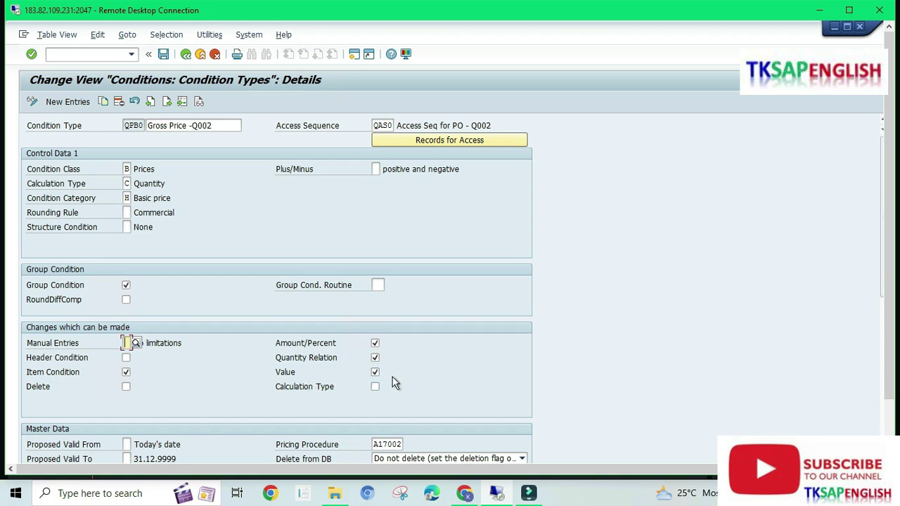
{"action": "scroll", "coordinate": [450, 242], "scroll_direction": "down", "scroll_amount": 3}
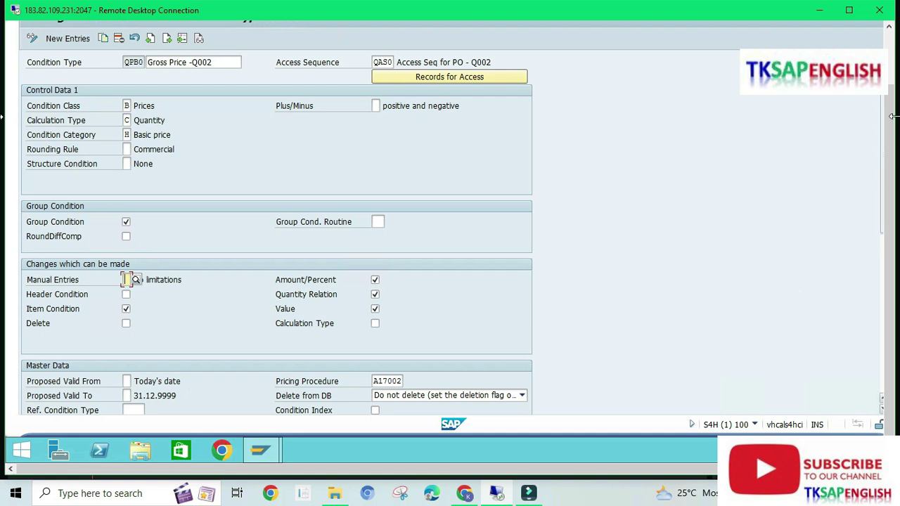
{"action": "scroll", "coordinate": [894, 68], "scroll_direction": "up", "scroll_amount": 1}
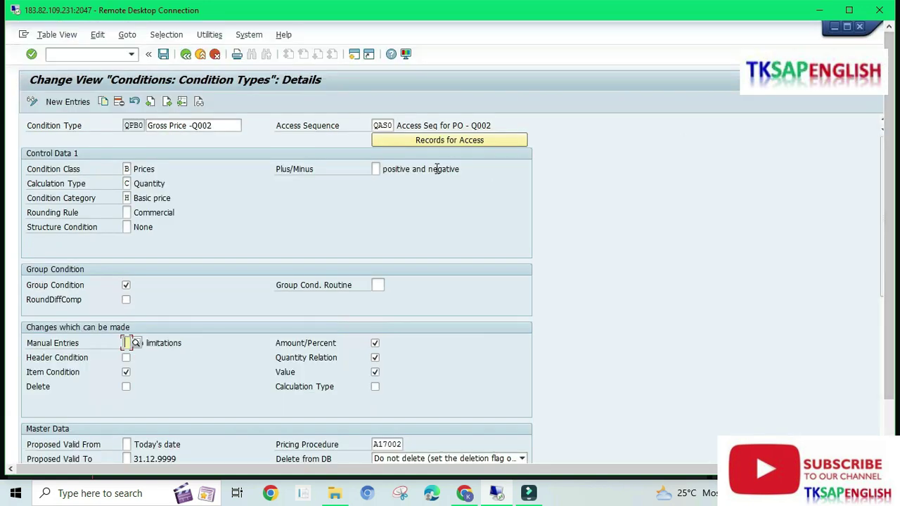
Step: Save the details of condition type QPB0 and return to the IMG structure
{"action": "left_click", "coordinate": [163, 54]}
{"action": "left_click", "coordinate": [203, 242]}
{"action": "left_click", "coordinate": [185, 54]}
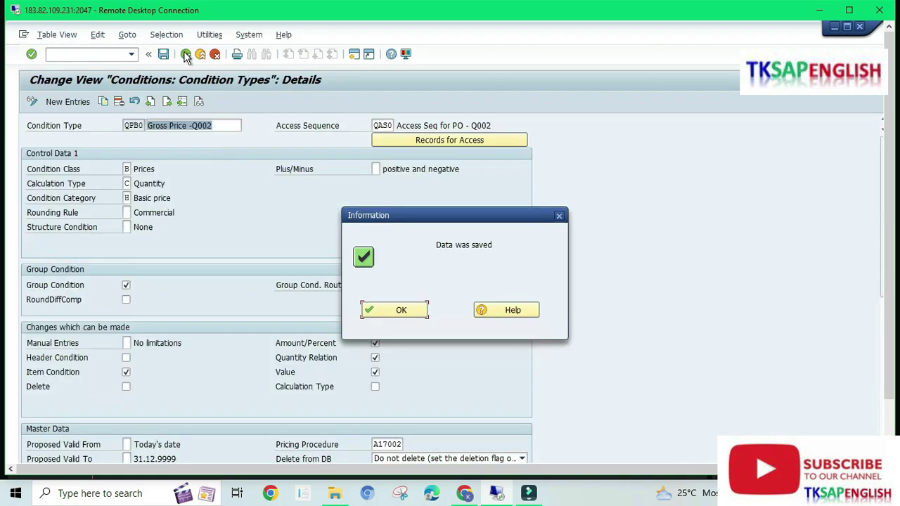
{"action": "left_click", "coordinate": [186, 55]}
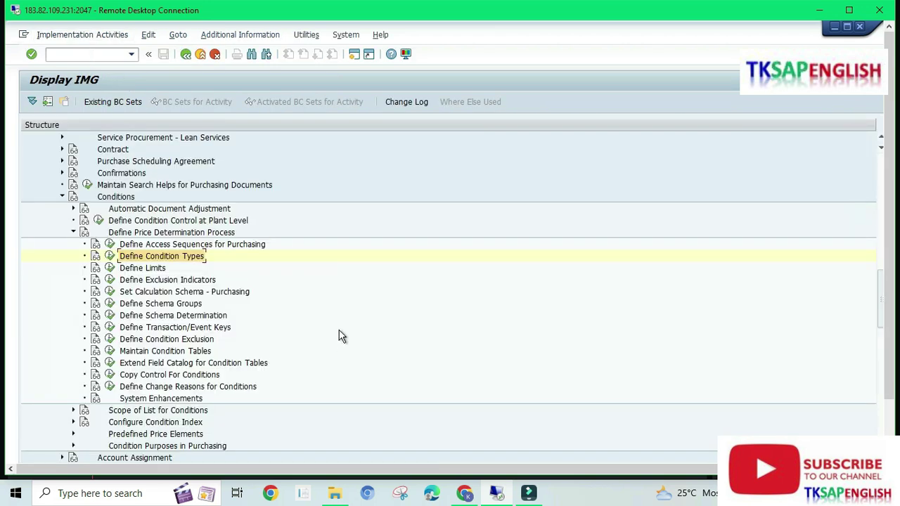
Step: Open Create Condition Records for condition type QPB0 with the key combination Plant/Supplier/Material
{"action": "left_click", "coordinate": [848, 10]}
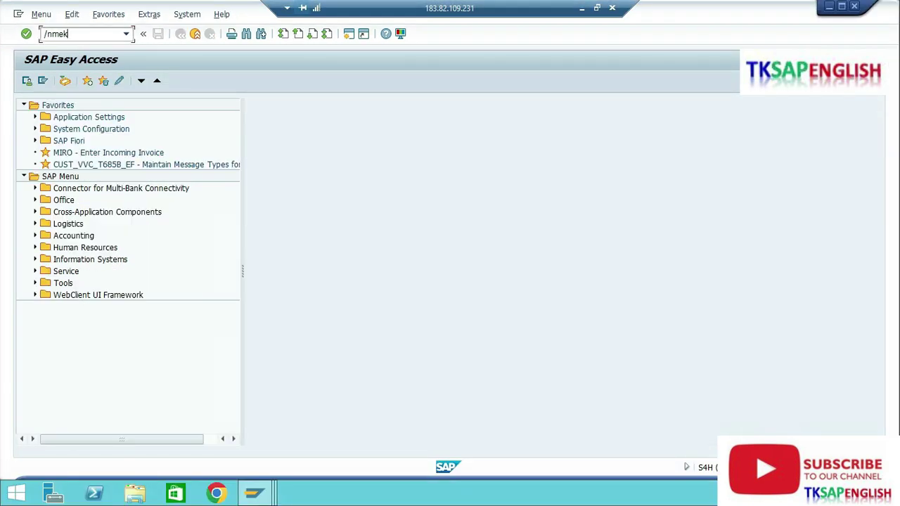
{"action": "key", "text": "Return"}
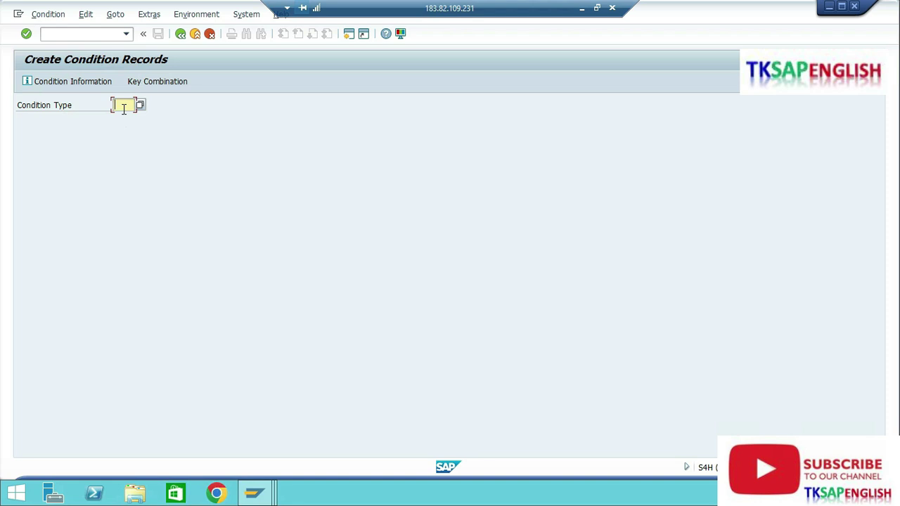
{"action": "type", "text": "qpb0"}
{"action": "left_click", "coordinate": [143, 85]}
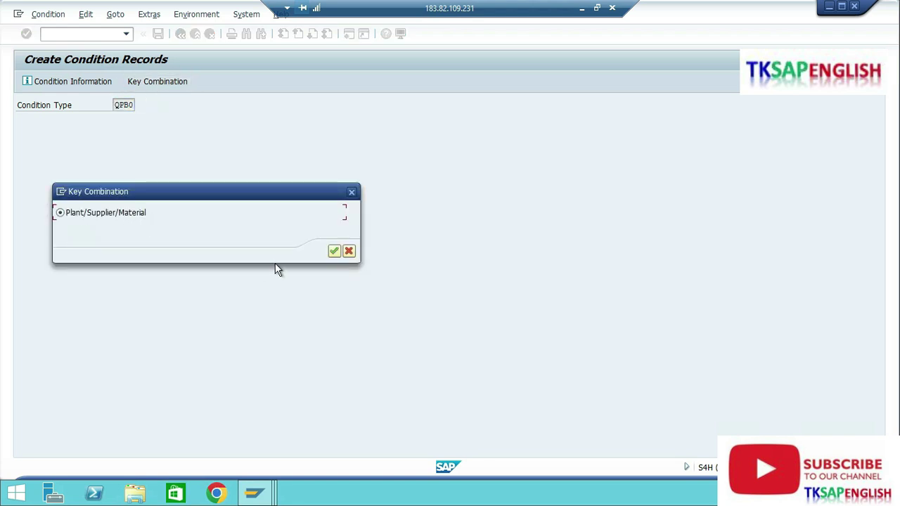
{"action": "left_click", "coordinate": [334, 251]}
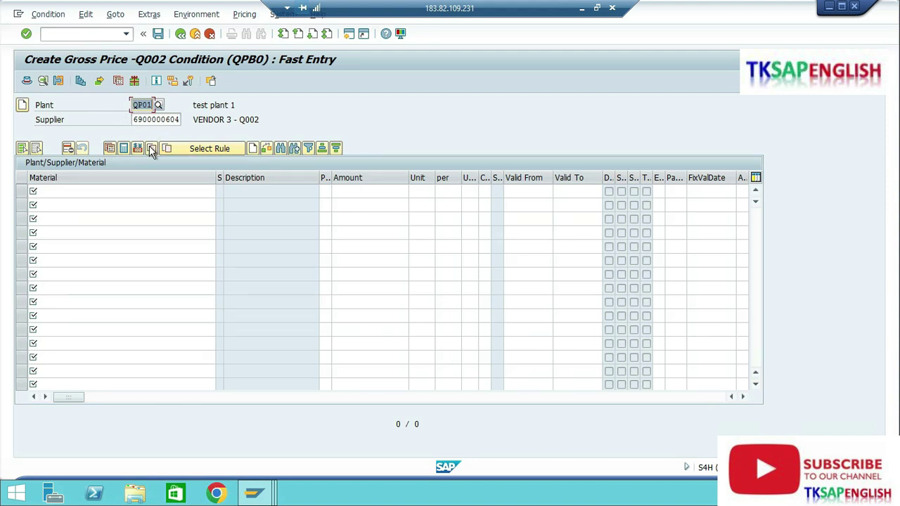
{"action": "left_click", "coordinate": [81, 191]}
{"action": "left_click", "coordinate": [80, 191]}
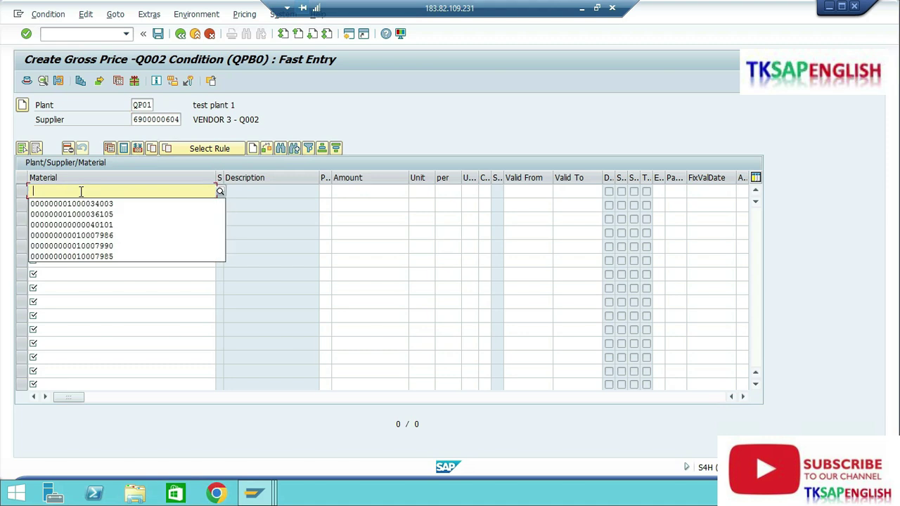
{"action": "left_click", "coordinate": [218, 190]}
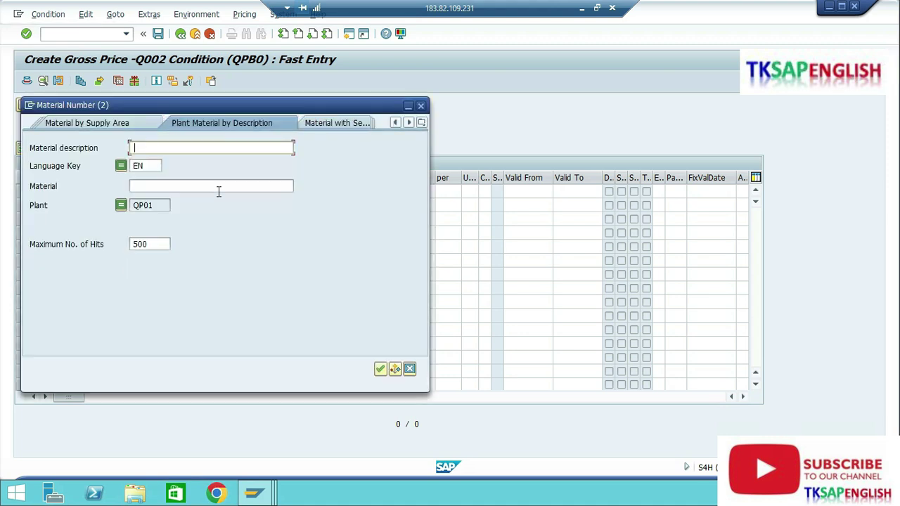
{"action": "key", "text": "Return"}
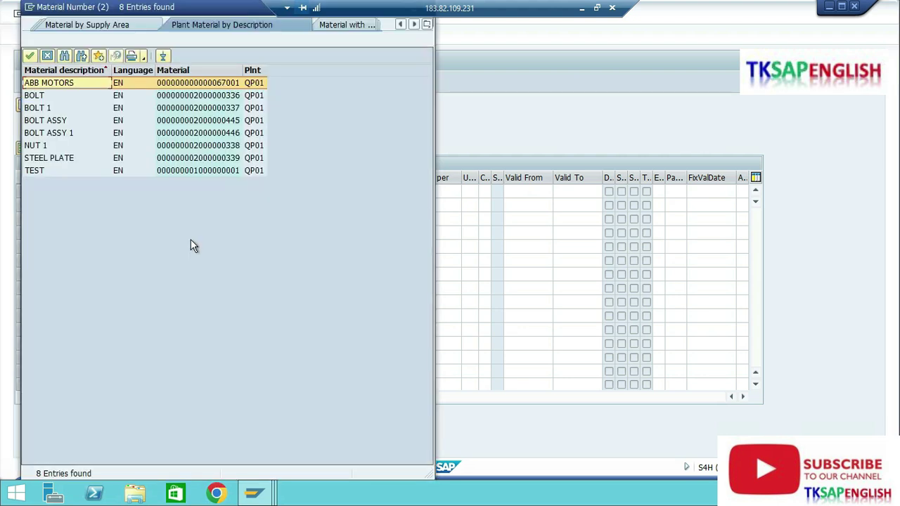
{"action": "left_click", "coordinate": [208, 97]}
{"action": "left_click", "coordinate": [209, 97]}
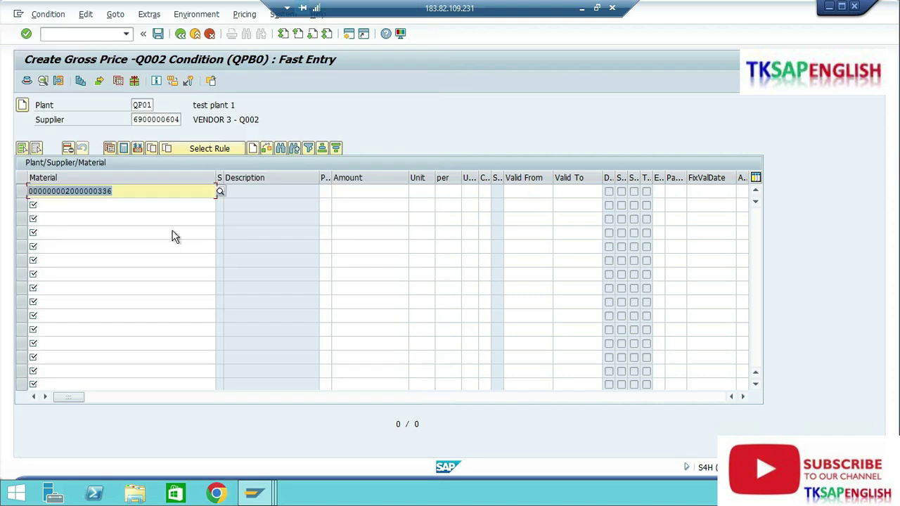
{"action": "left_click", "coordinate": [376, 195]}
{"action": "type", "text": "100"}
{"action": "key", "text": "Tab"}
{"action": "key", "text": "Down"}
{"action": "key", "text": "Return"}
{"action": "key", "text": "Tab"}
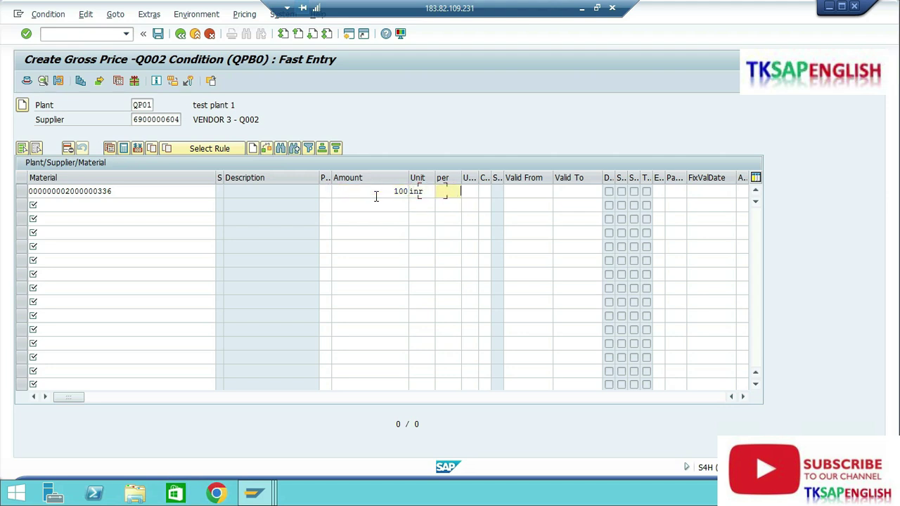
{"action": "key", "text": "Down"}
{"action": "key", "text": "Return"}
{"action": "key", "text": "Tab"}
{"action": "key", "text": "Down"}
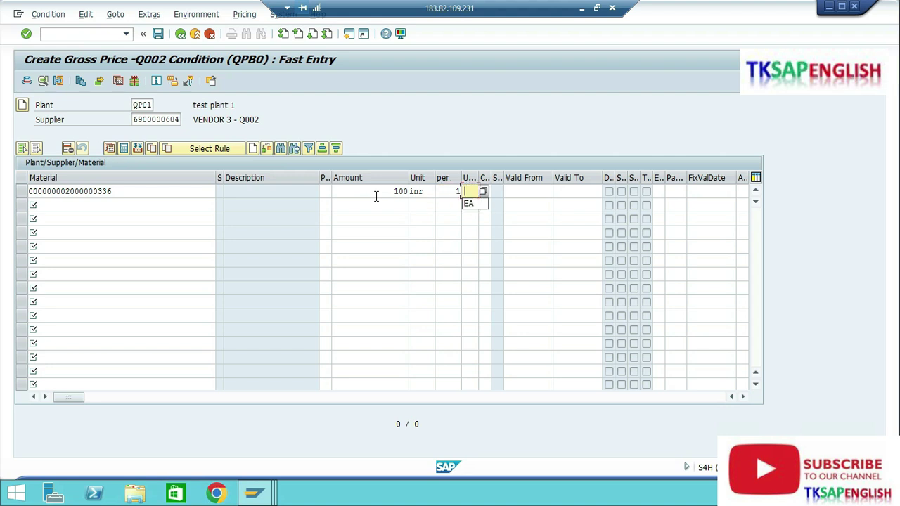
{"action": "key", "text": "Return"}
{"action": "key", "text": "Return"}
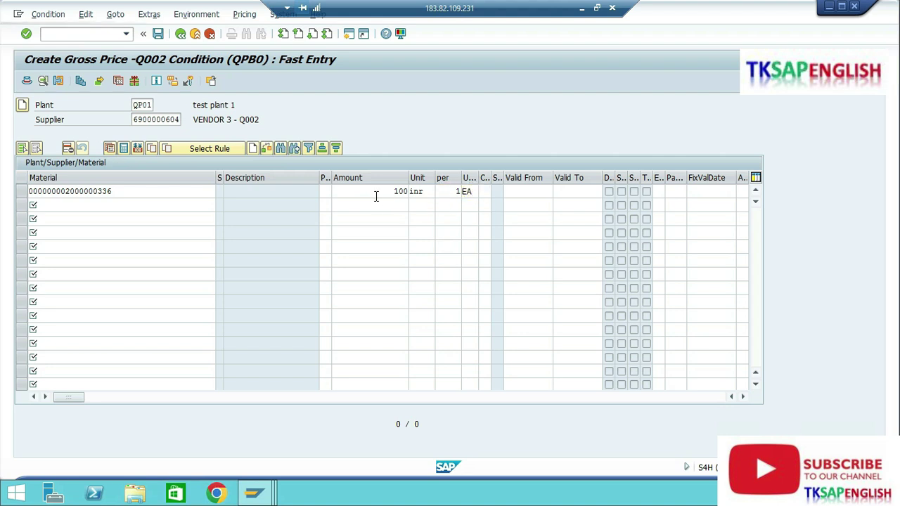
{"action": "left_click", "coordinate": [319, 194]}
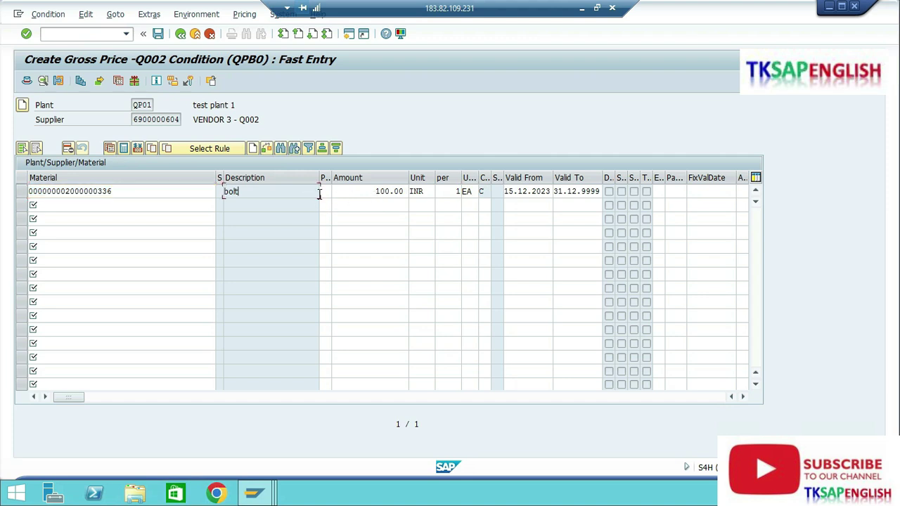
Step: Save the QPB0 condition record, leave the fast entry screen and switch back to the IMG structure
{"action": "key", "text": "ctrl+s"}
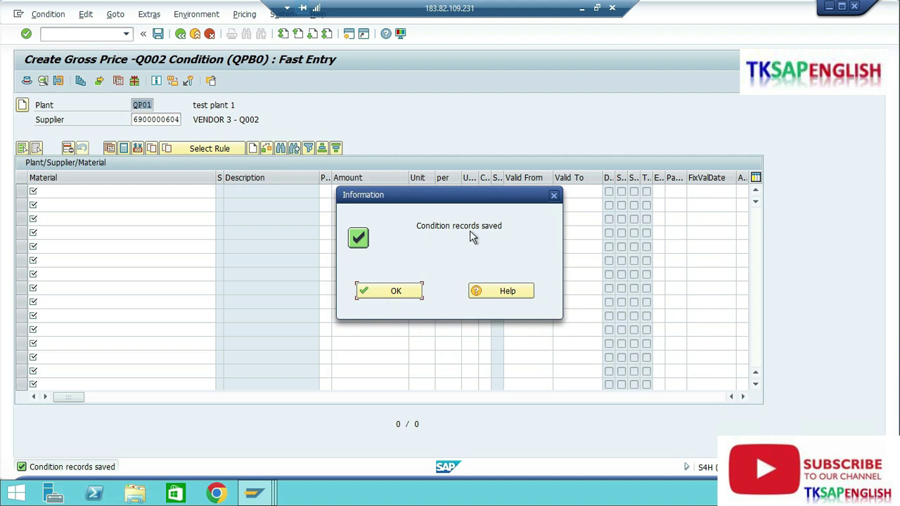
{"action": "left_click", "coordinate": [396, 289]}
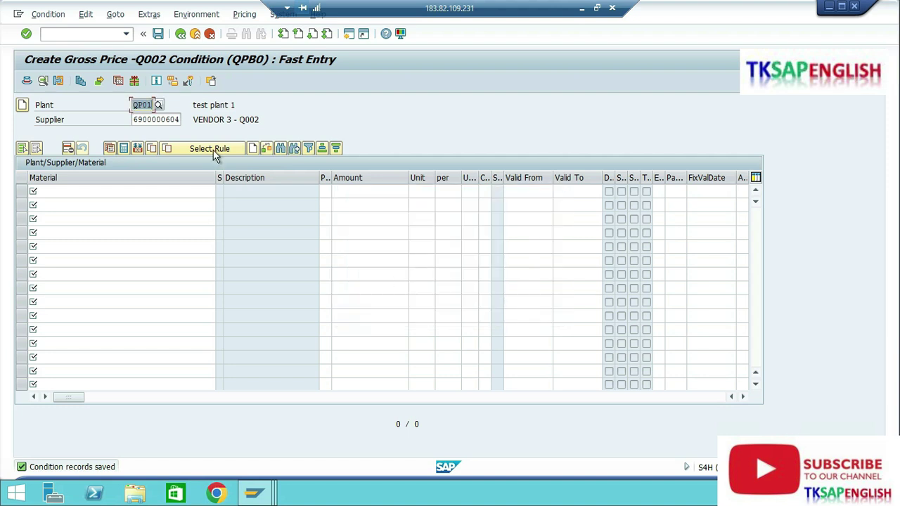
{"action": "left_click", "coordinate": [180, 35]}
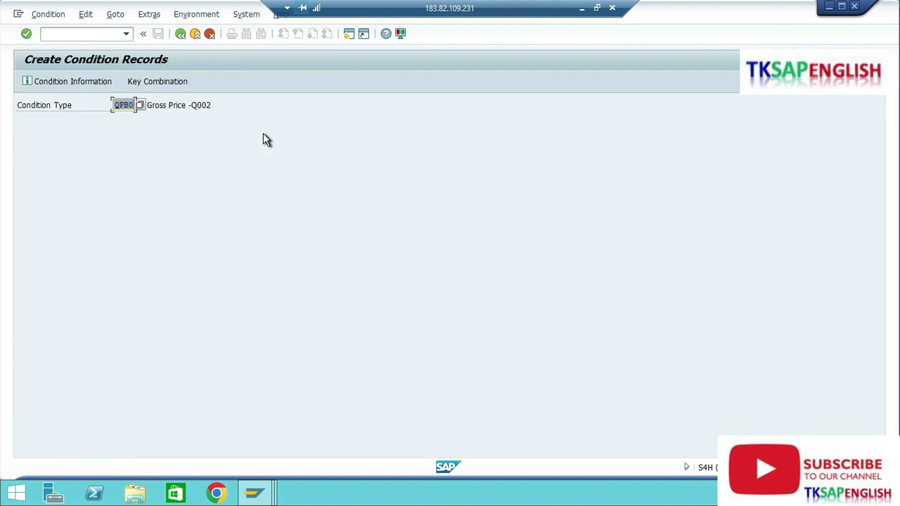
{"action": "key", "text": "alt+Tab"}
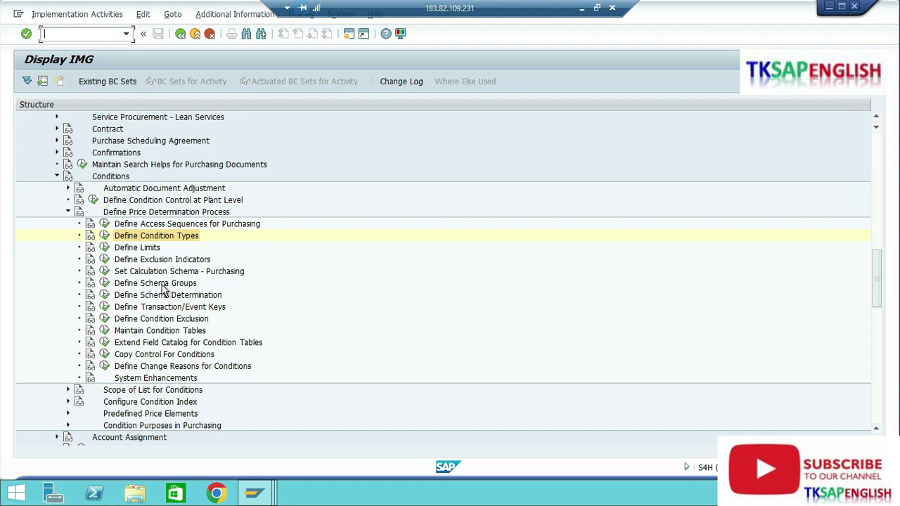
Step: In Set Calculation Schema - Purchasing, add a new schema QPP000 with the description Pricing Procedure-Q002
{"action": "left_click", "coordinate": [104, 272]}
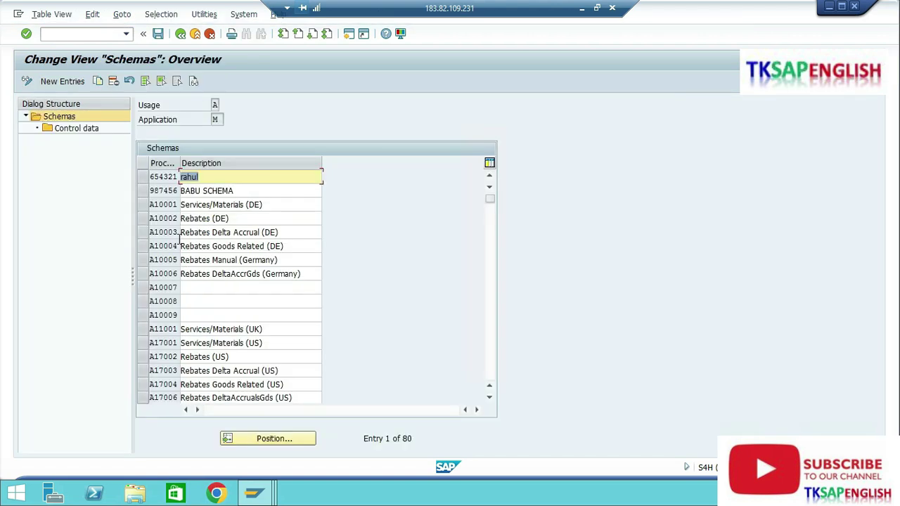
{"action": "left_click", "coordinate": [169, 246]}
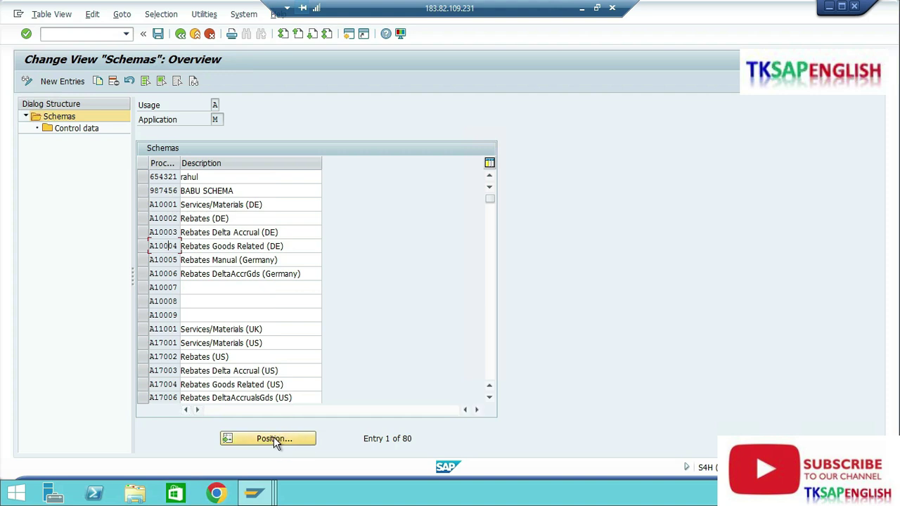
{"action": "left_click", "coordinate": [77, 82]}
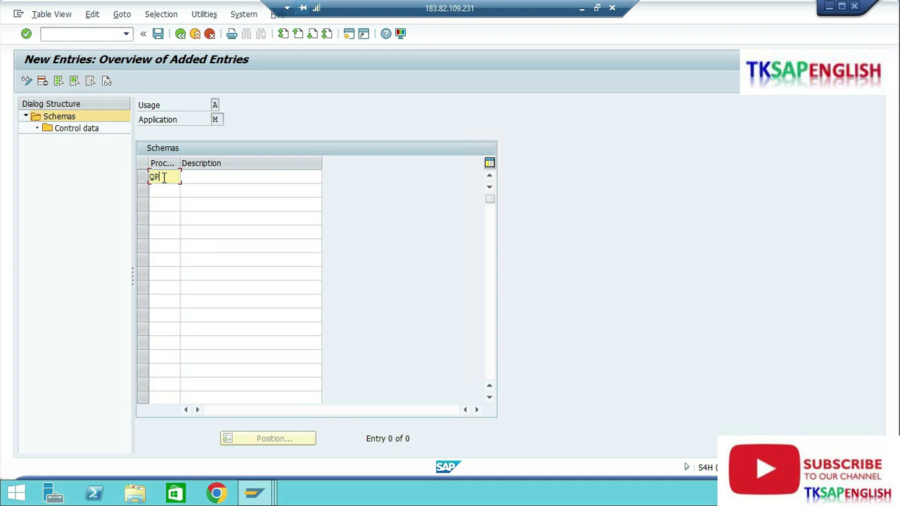
{"action": "type", "text": "0"}
{"action": "left_click", "coordinate": [211, 175]}
{"action": "left_click", "coordinate": [214, 185]}
{"action": "key", "text": "BackSpace"}
{"action": "key", "text": "BackSpace"}
{"action": "key", "text": "BackSpace"}
{"action": "key", "text": "BackSpace"}
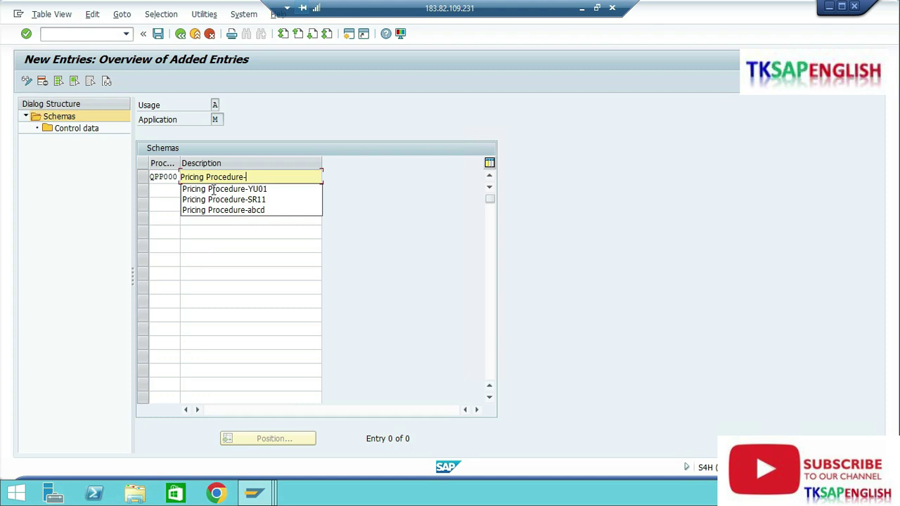
{"action": "type", "text": "Q0"}
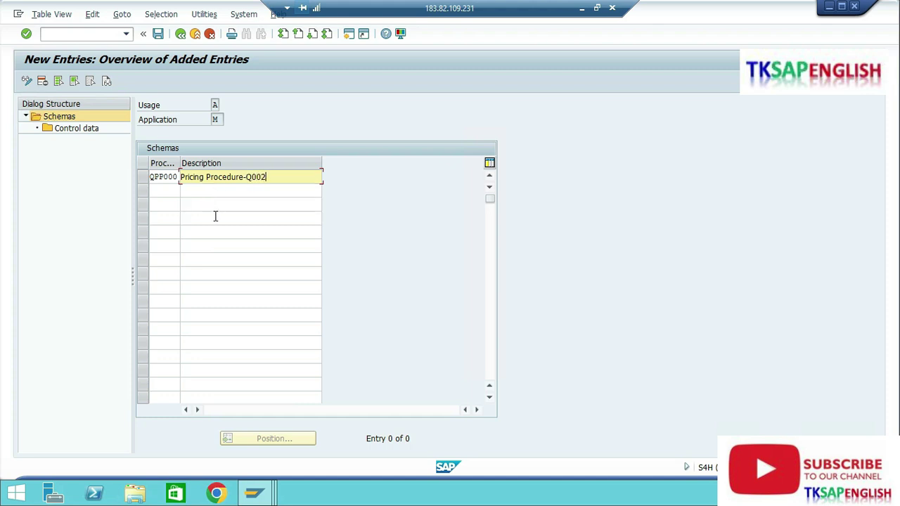
{"action": "type", "text": "02"}
{"action": "key", "text": "Return"}
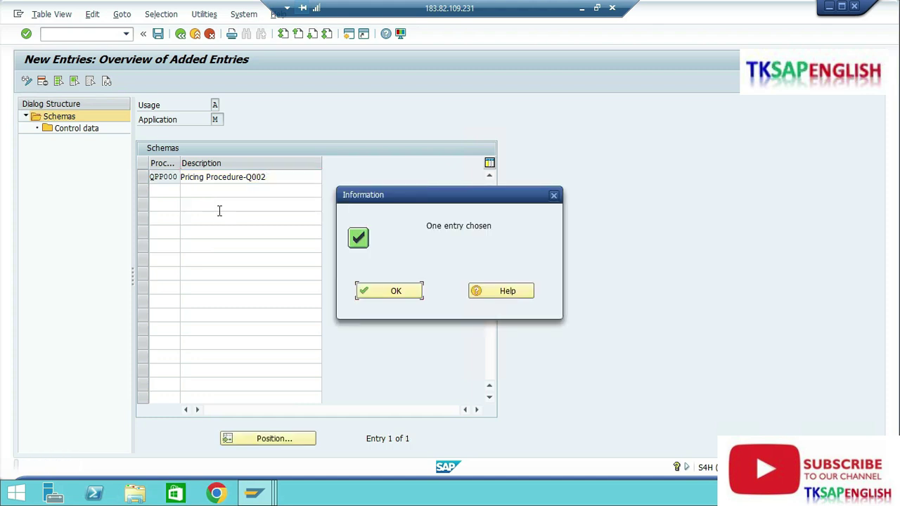
{"action": "left_click", "coordinate": [408, 291]}
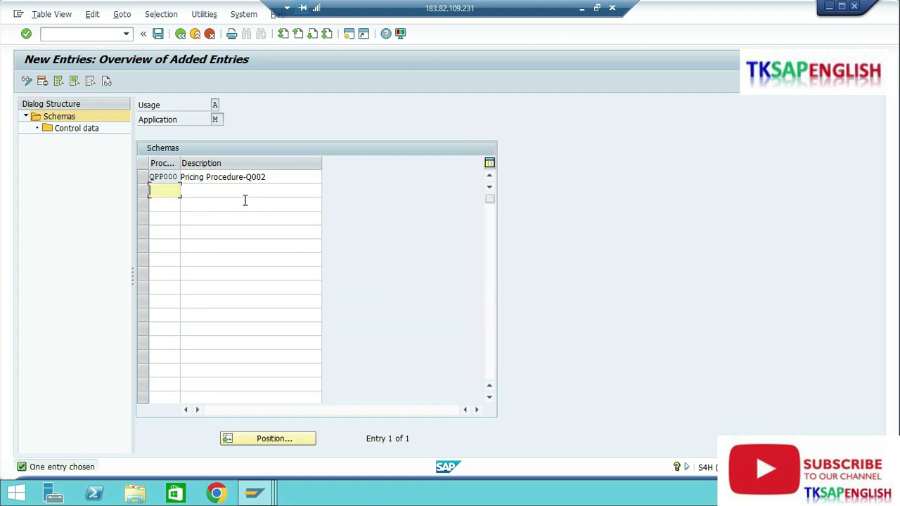
Step: In the control data of schema QPP000, add a new row with step 01, counter 01 and condition type QPB0
{"action": "left_click", "coordinate": [142, 177]}
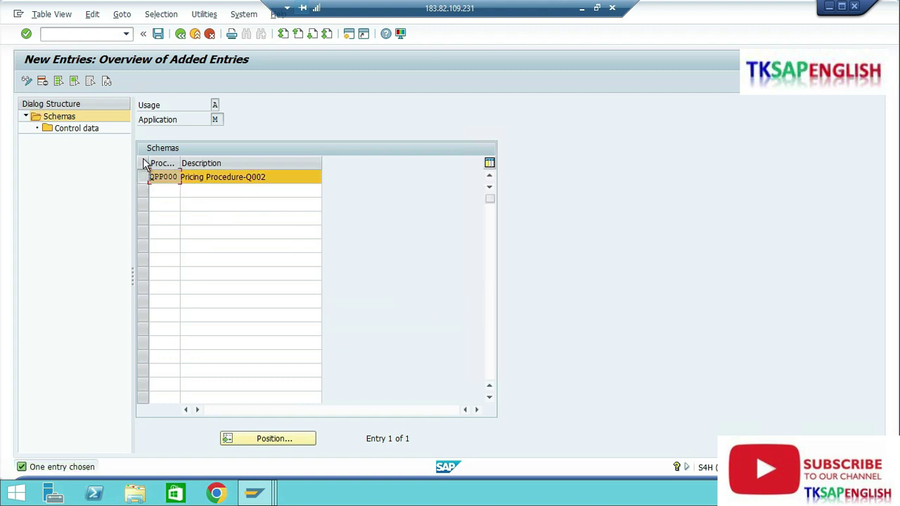
{"action": "double_click", "coordinate": [90, 132]}
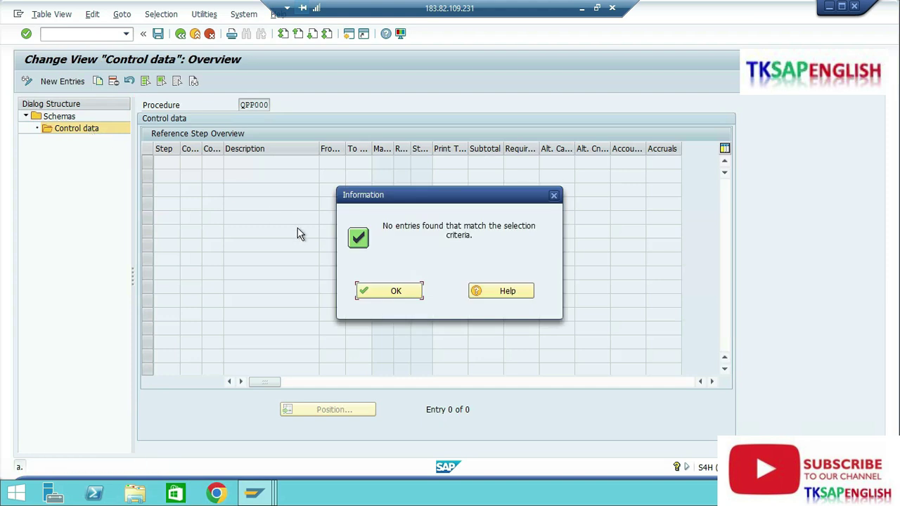
{"action": "left_click", "coordinate": [376, 292]}
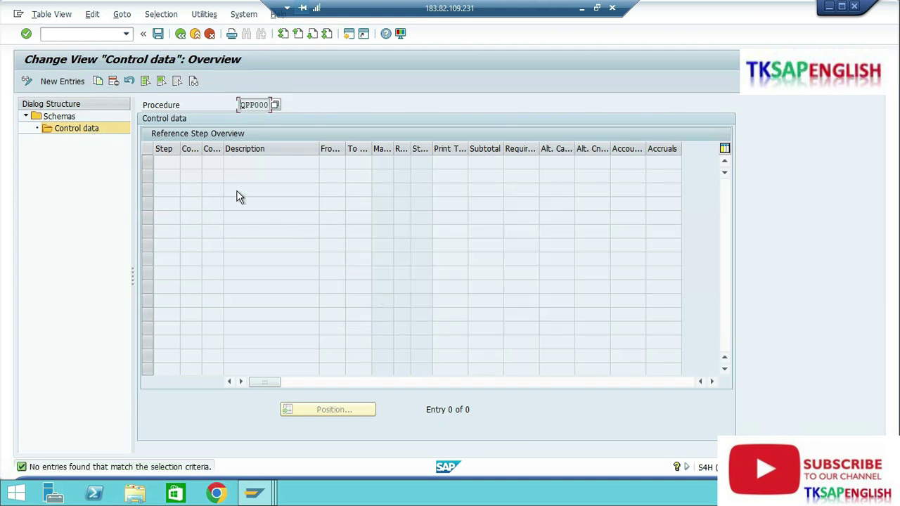
{"action": "left_click", "coordinate": [70, 88]}
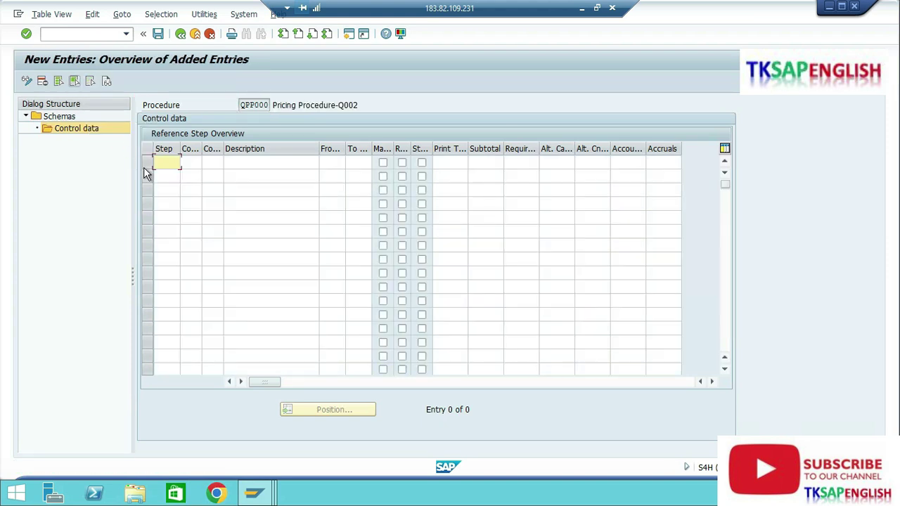
{"action": "type", "text": "010"}
{"action": "key", "text": "Tab"}
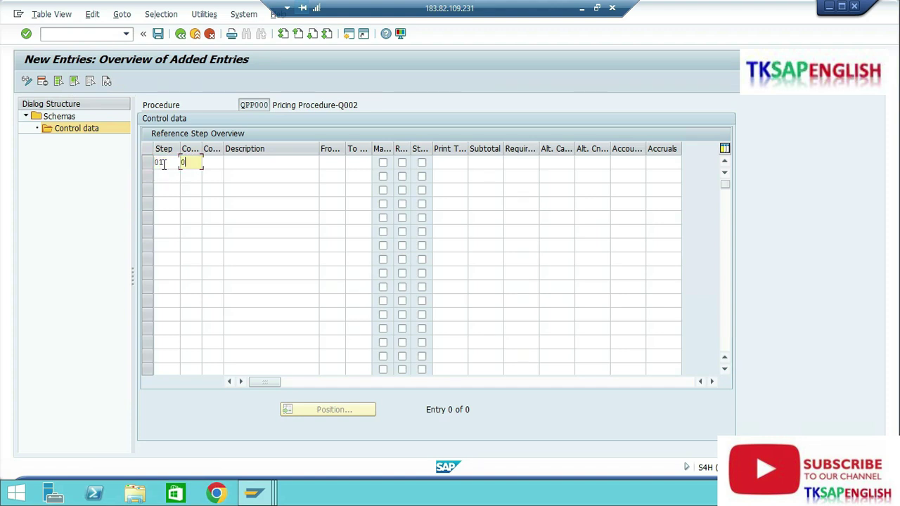
{"action": "type", "text": "01"}
{"action": "key", "text": "Tab"}
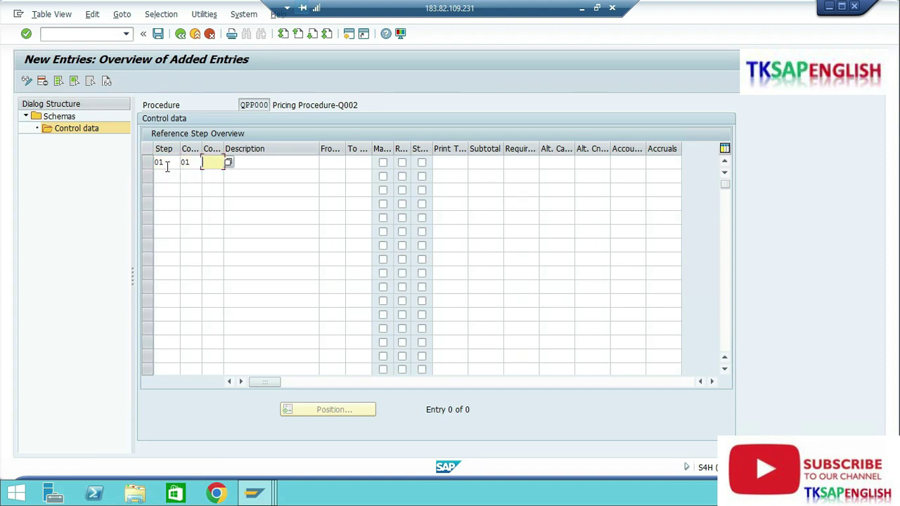
{"action": "left_click", "coordinate": [228, 162]}
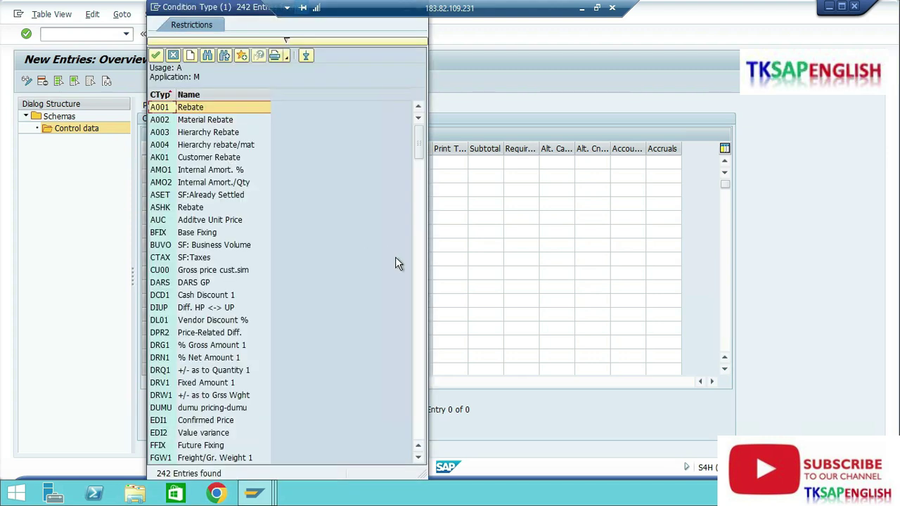
{"action": "scroll", "coordinate": [419, 278], "scroll_direction": "down", "scroll_amount": 15}
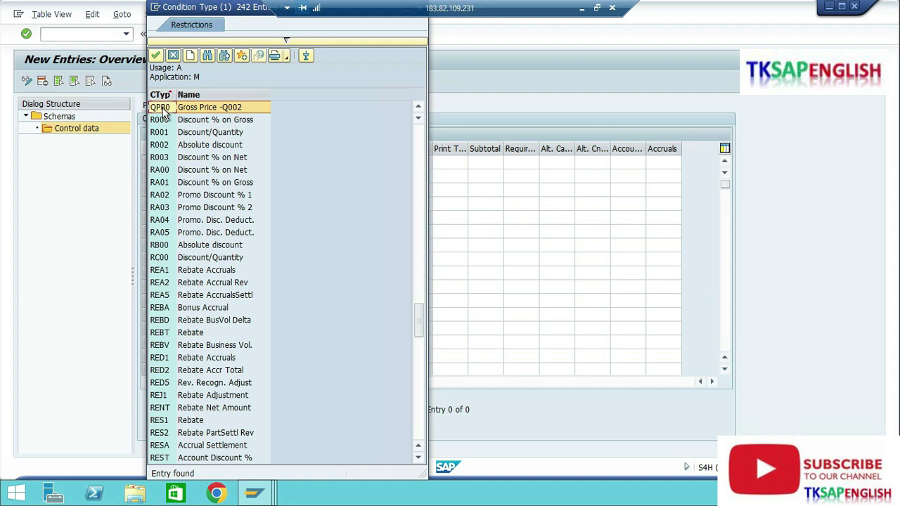
{"action": "double_click", "coordinate": [189, 114]}
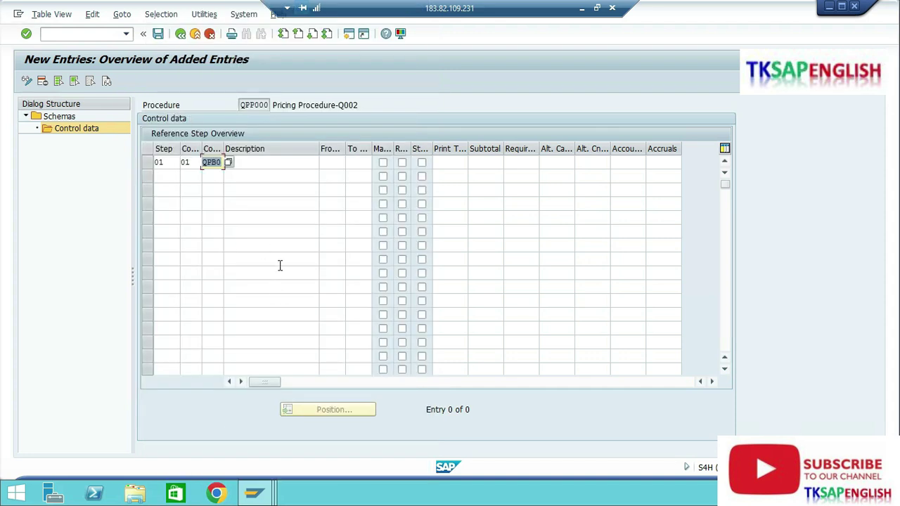
Step: Set the QPB0 row's From step to 10 and its subtotal to 9
{"action": "left_click", "coordinate": [336, 162]}
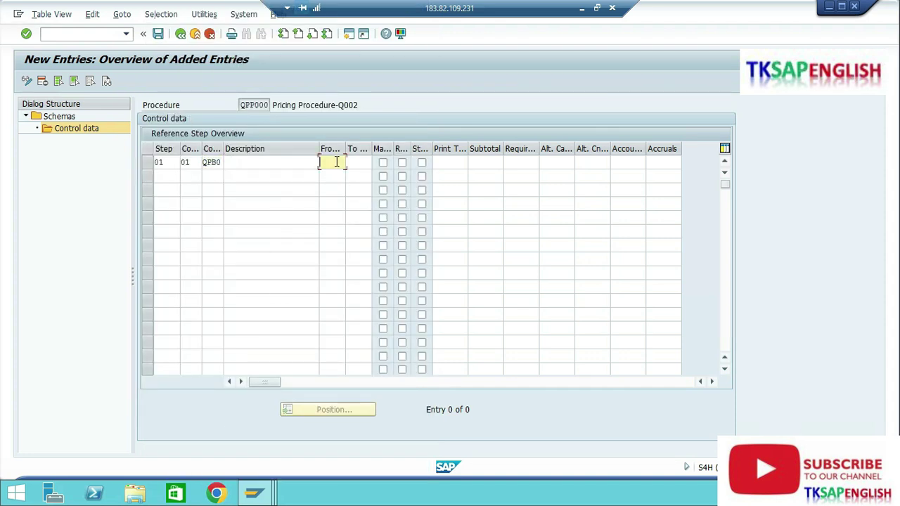
{"action": "left_click", "coordinate": [336, 162]}
{"action": "left_click", "coordinate": [334, 174]}
{"action": "left_click", "coordinate": [469, 168]}
{"action": "type", "text": "9"}
{"action": "key", "text": "Tab"}
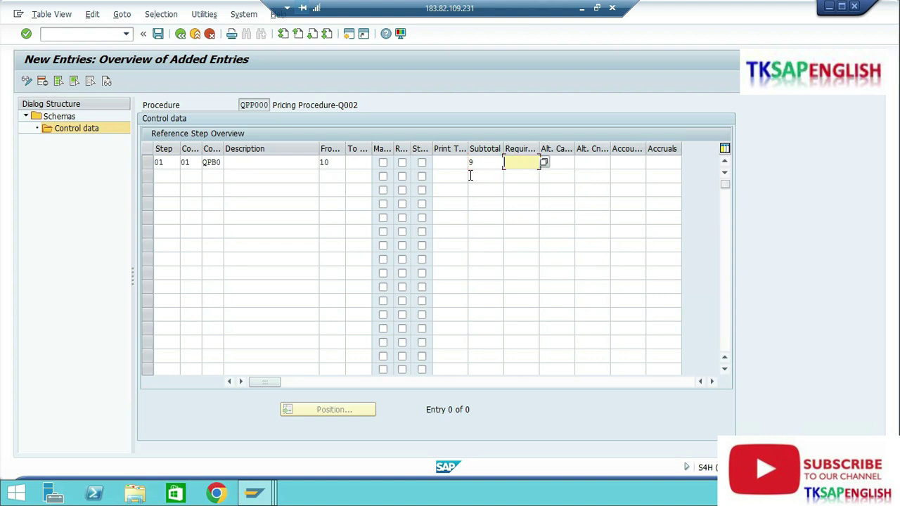
Step: Look up the subtotal options for the QPB0 row and choose 9, Copy values to KOMP-BRTWR (gross value)
{"action": "left_click", "coordinate": [518, 175]}
{"action": "left_click", "coordinate": [495, 161]}
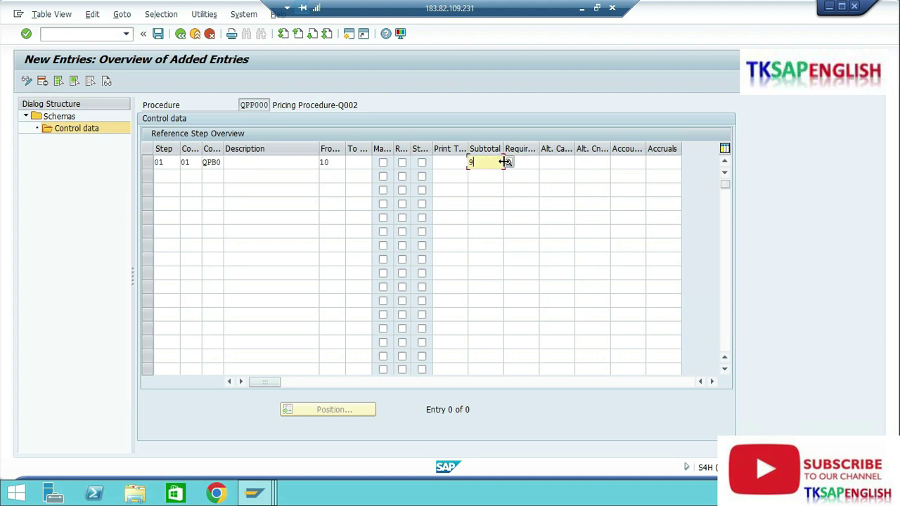
{"action": "left_click", "coordinate": [509, 162]}
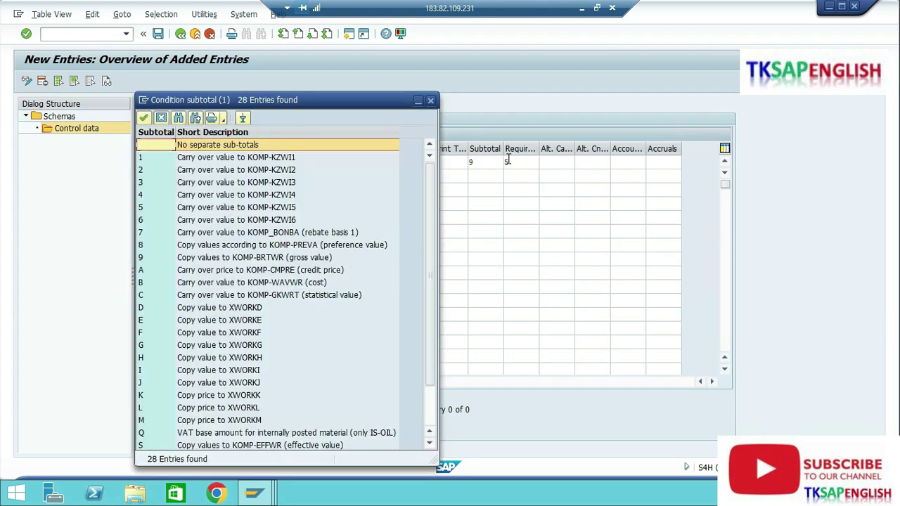
{"action": "left_click", "coordinate": [194, 261]}
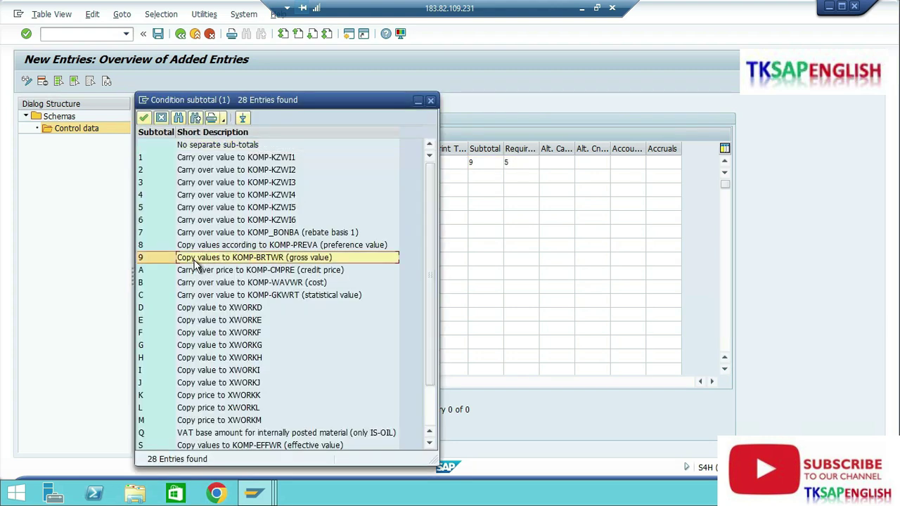
{"action": "double_click", "coordinate": [296, 258]}
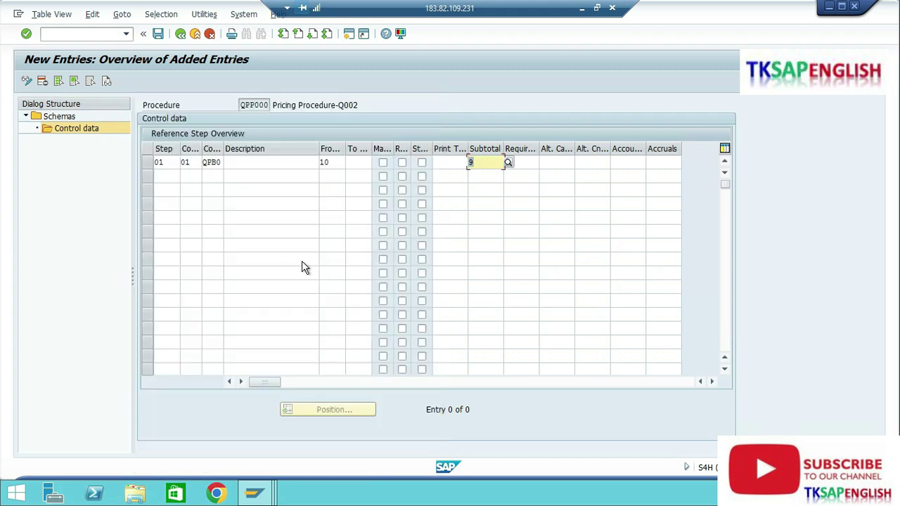
Step: Set the QPB0 row's requirement to 5 and check the list of available requirement routines
{"action": "left_click", "coordinate": [526, 164]}
{"action": "type", "text": "5"}
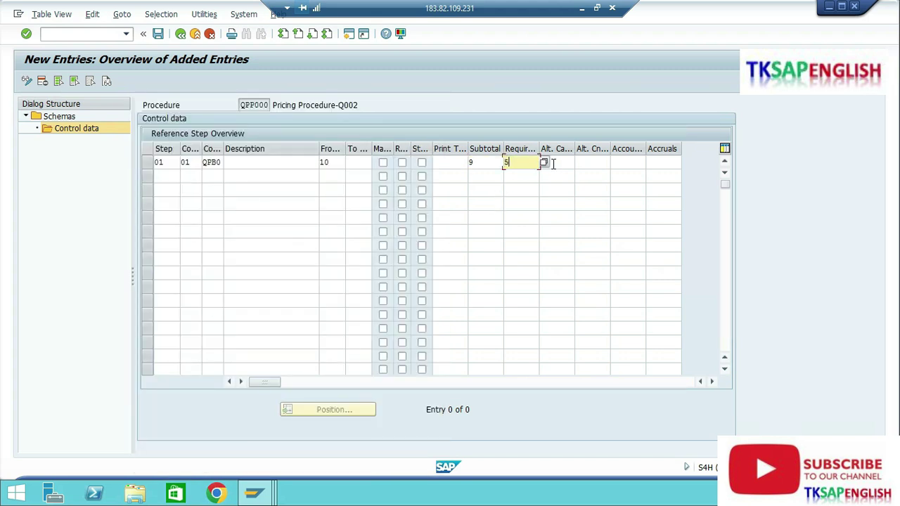
{"action": "left_click", "coordinate": [544, 162]}
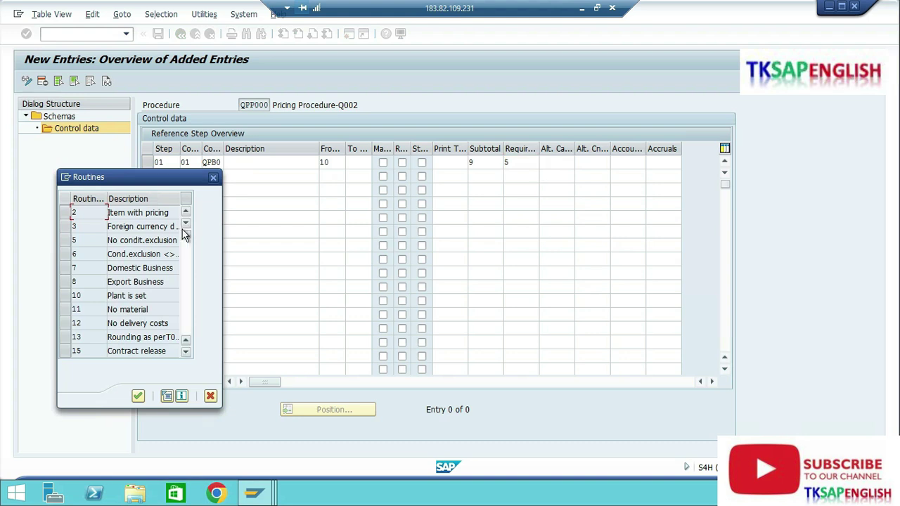
{"action": "left_click", "coordinate": [212, 397]}
Step: Accept the counter and step warnings for the QPB0 row and save the control data of schema QPP000
{"action": "key", "text": "Tab"}
{"action": "key", "text": "Tab"}
{"action": "key", "text": "Tab"}
{"action": "key", "text": "Return"}
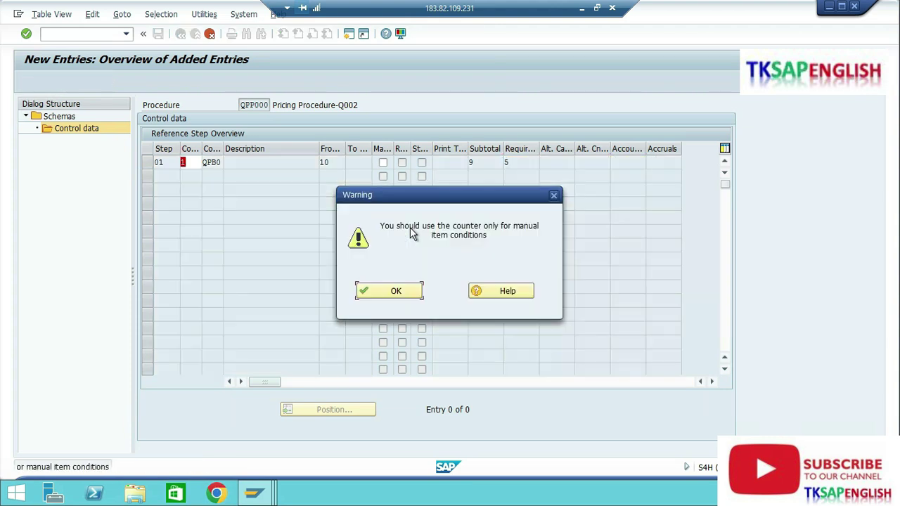
{"action": "key", "text": "Return"}
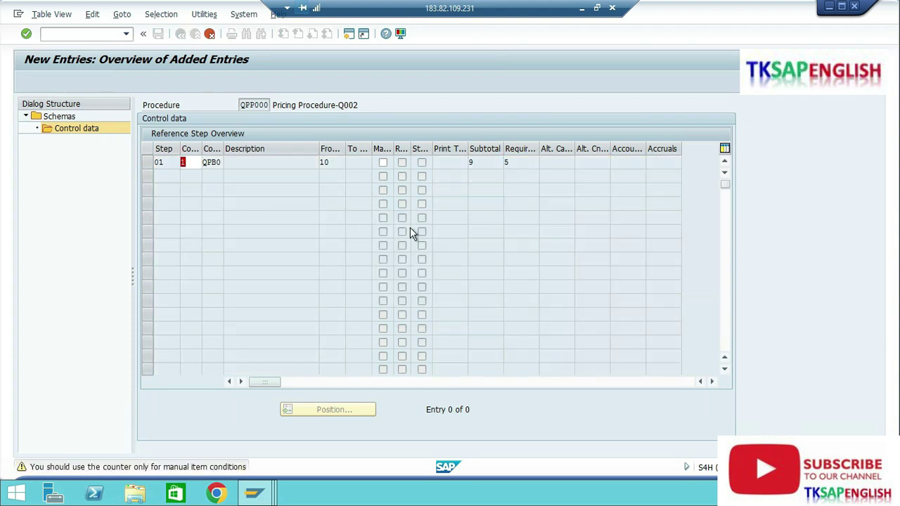
{"action": "key", "text": "Return"}
{"action": "key", "text": "Return"}
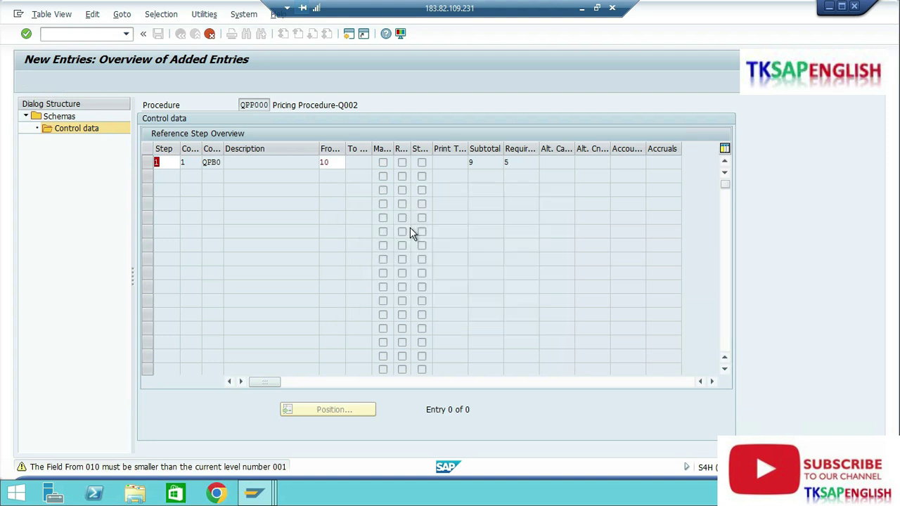
{"action": "key", "text": "ctrl+s"}
{"action": "key", "text": "Return"}
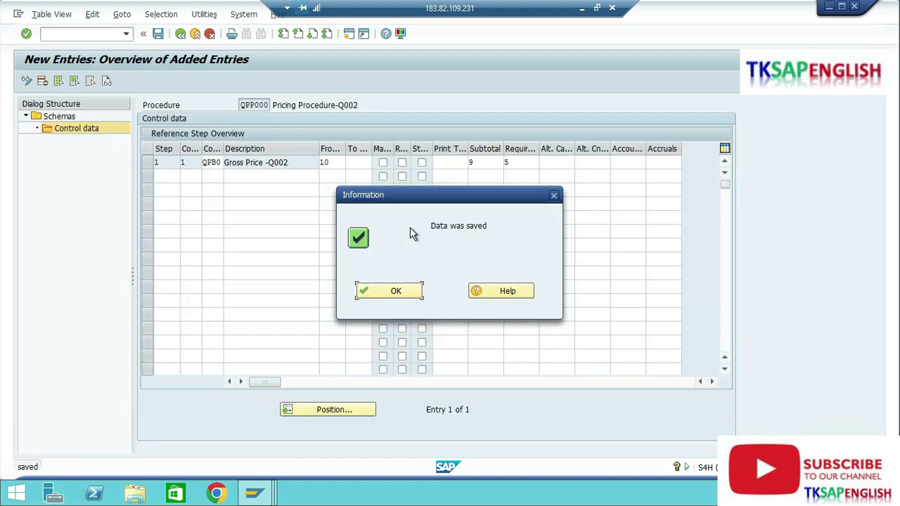
{"action": "left_click", "coordinate": [389, 291]}
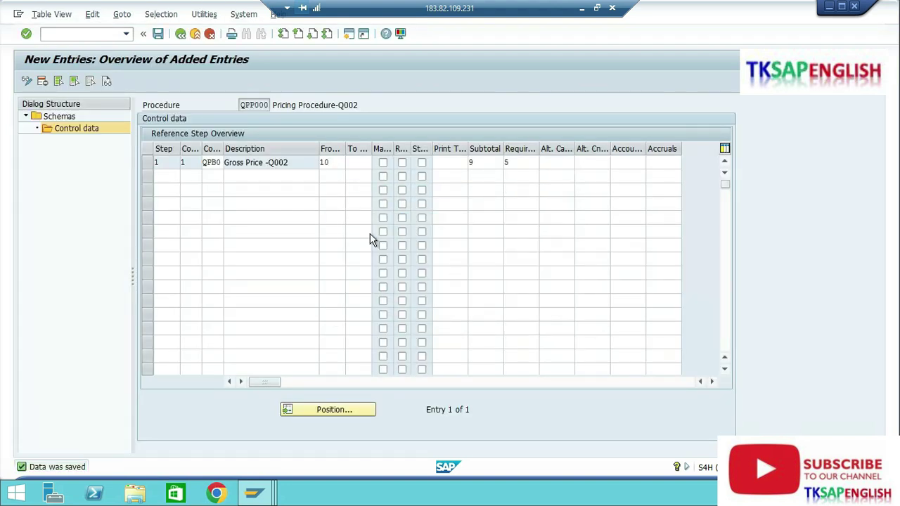
Step: Return to the control data overview and set the QPB0 row's print type to X, Printing at item level (old logic)
{"action": "left_click", "coordinate": [181, 34]}
{"action": "key", "text": "F4"}
{"action": "left_click", "coordinate": [208, 271]}
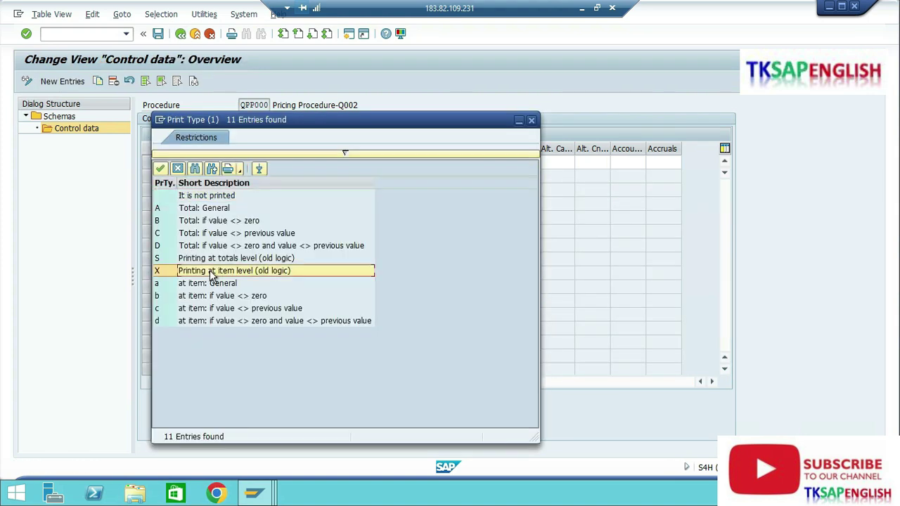
{"action": "double_click", "coordinate": [255, 273]}
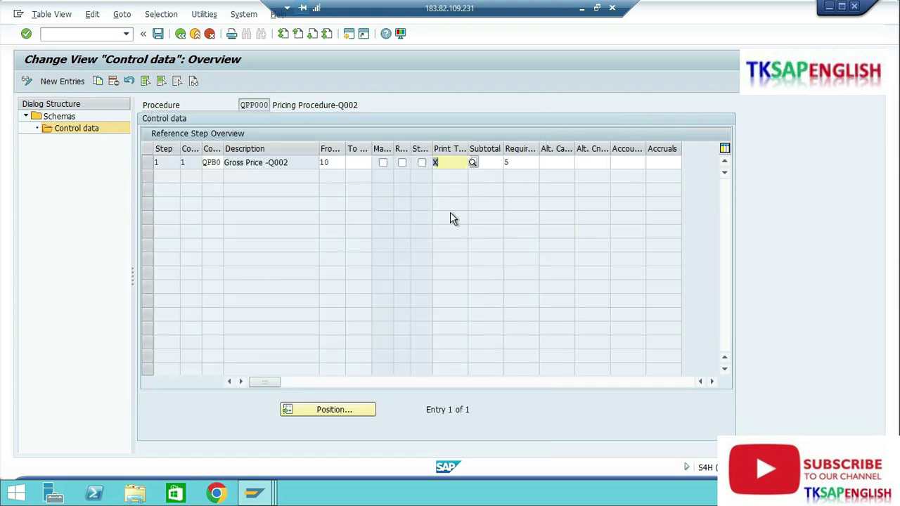
Step: Save the control data of schema QPP000 and return to the price determination activities in the IMG
{"action": "key", "text": "ctrl+s"}
{"action": "key", "text": "Return"}
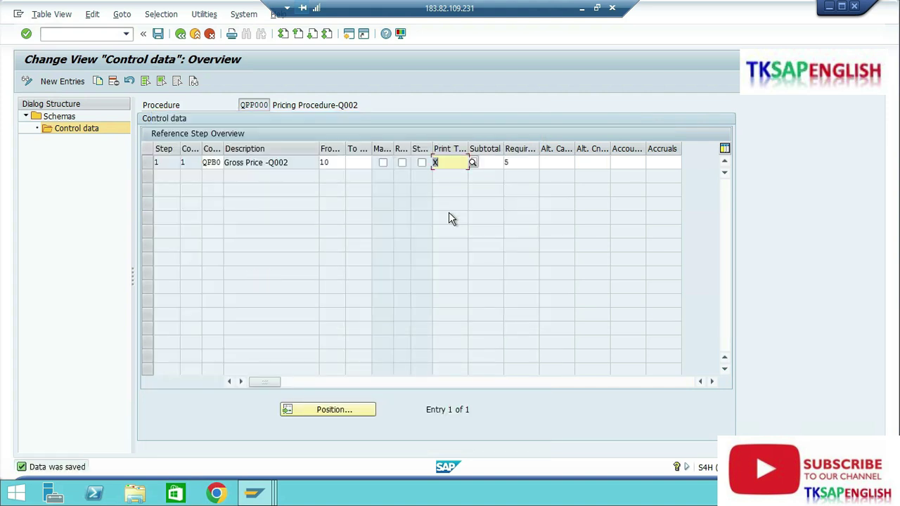
{"action": "left_click", "coordinate": [181, 34]}
{"action": "left_click", "coordinate": [181, 34]}
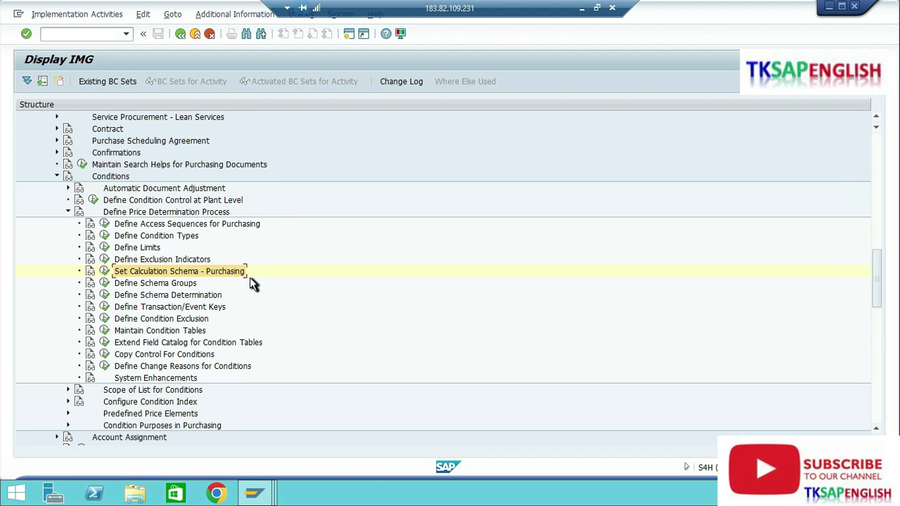
Step: In Define Schema Groups for Suppliers, add a new supplier schema group Q1 with the description "Schema group-Q002"
{"action": "left_click", "coordinate": [144, 284]}
{"action": "left_click", "coordinate": [104, 284]}
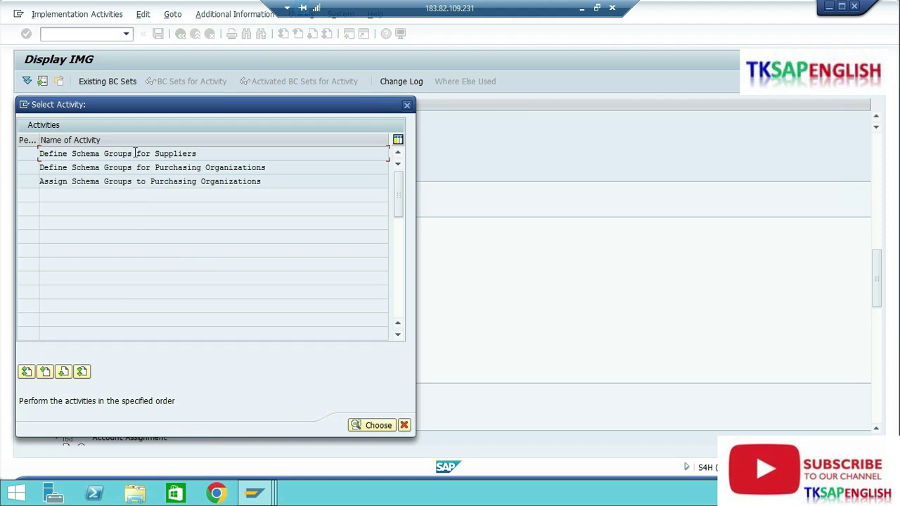
{"action": "double_click", "coordinate": [182, 154]}
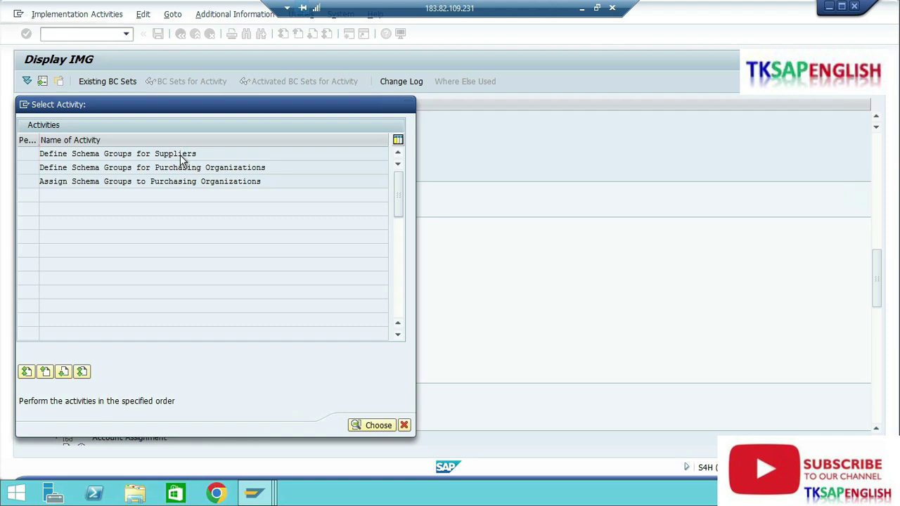
{"action": "left_click", "coordinate": [70, 85]}
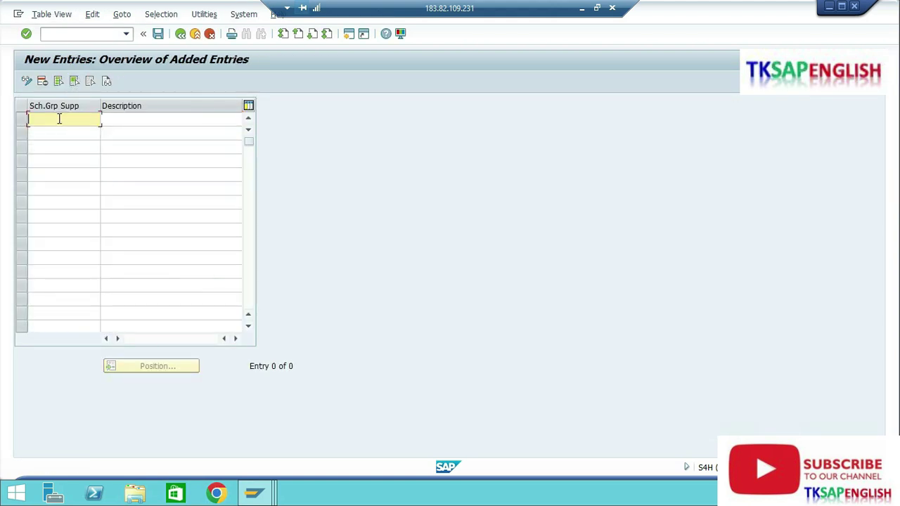
{"action": "type", "text": "01"}
{"action": "key", "text": "Tab"}
{"action": "type", "text": "Schema group-Q0"}
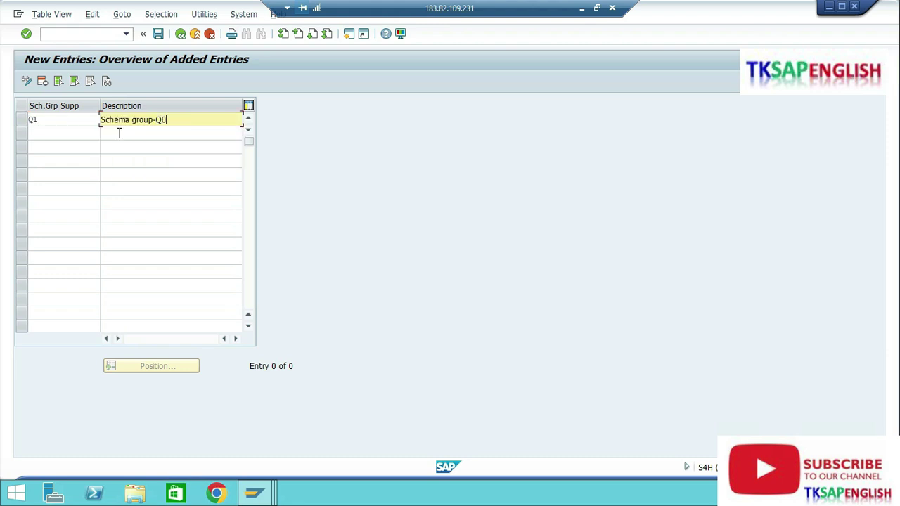
Step: Save the supplier schema group in the proposed customizing request and return to the schema group activity list
{"action": "key", "text": "ctrl+s"}
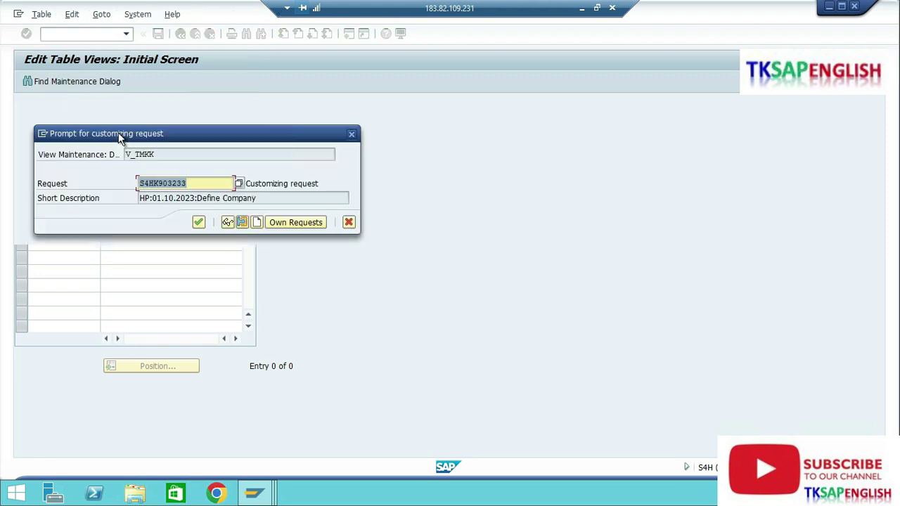
{"action": "key", "text": "Return"}
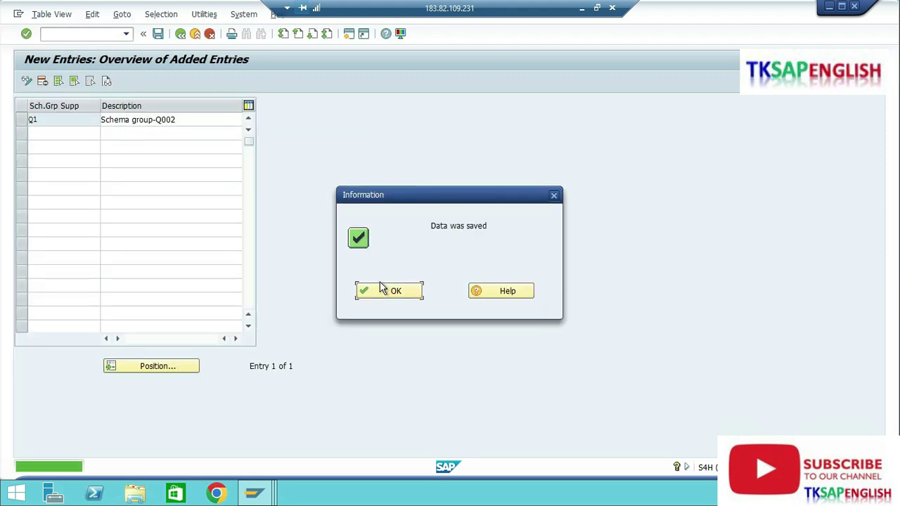
{"action": "left_click", "coordinate": [376, 290]}
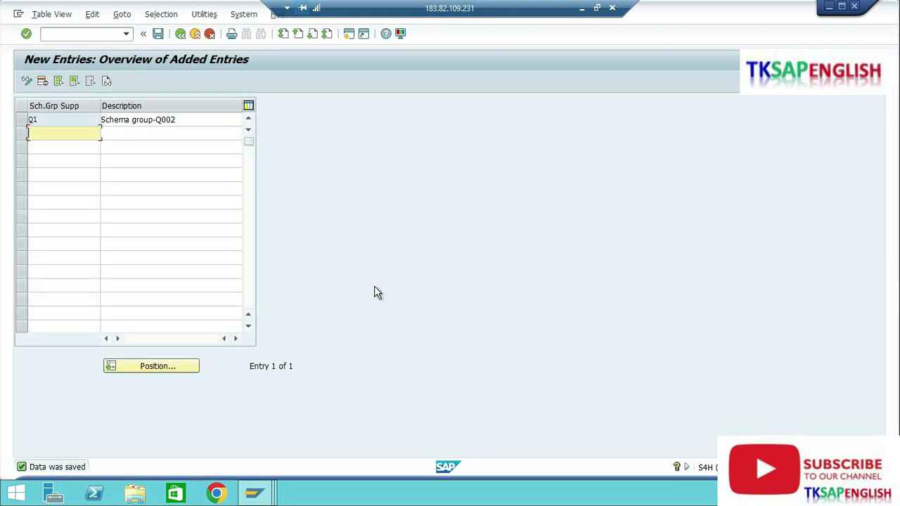
{"action": "left_click", "coordinate": [181, 37]}
{"action": "left_click", "coordinate": [180, 36]}
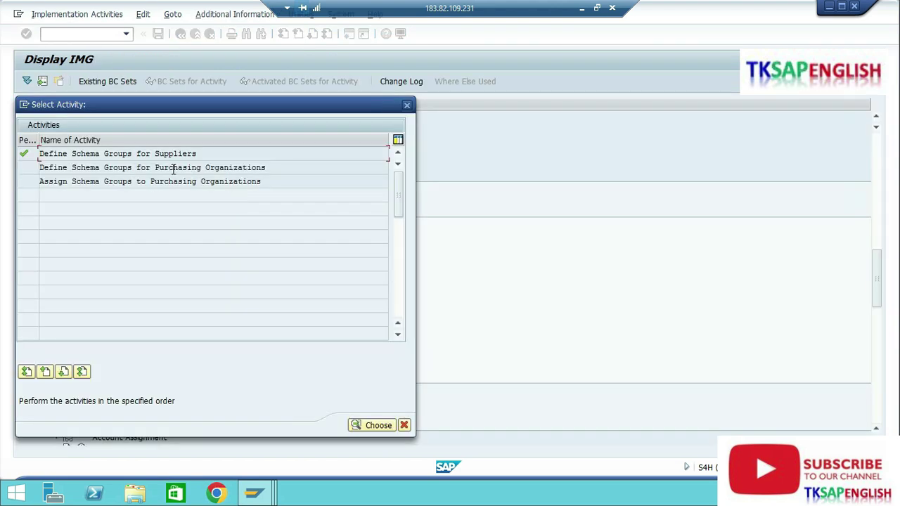
Step: In Define Schema Groups for Purchasing Organizations, add a new group Q2 with the description "sche grp Porg - Q002"
{"action": "double_click", "coordinate": [176, 172]}
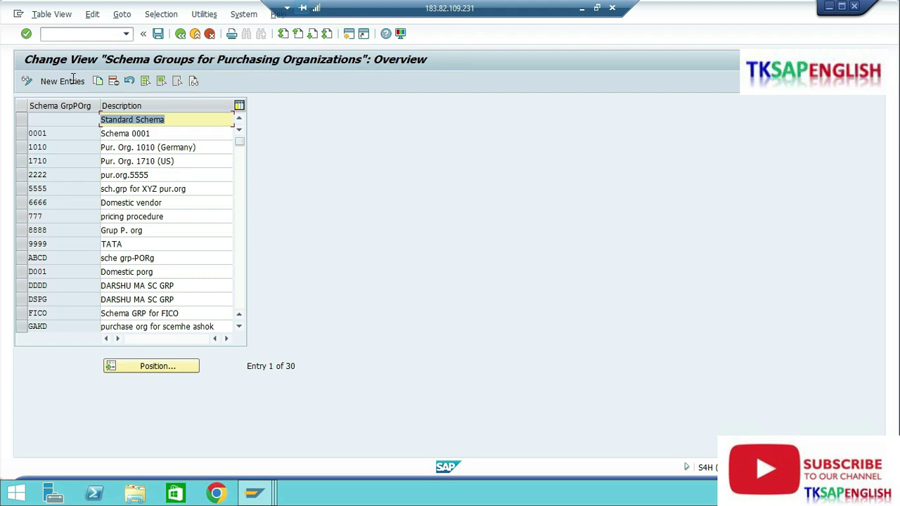
{"action": "left_click", "coordinate": [69, 82]}
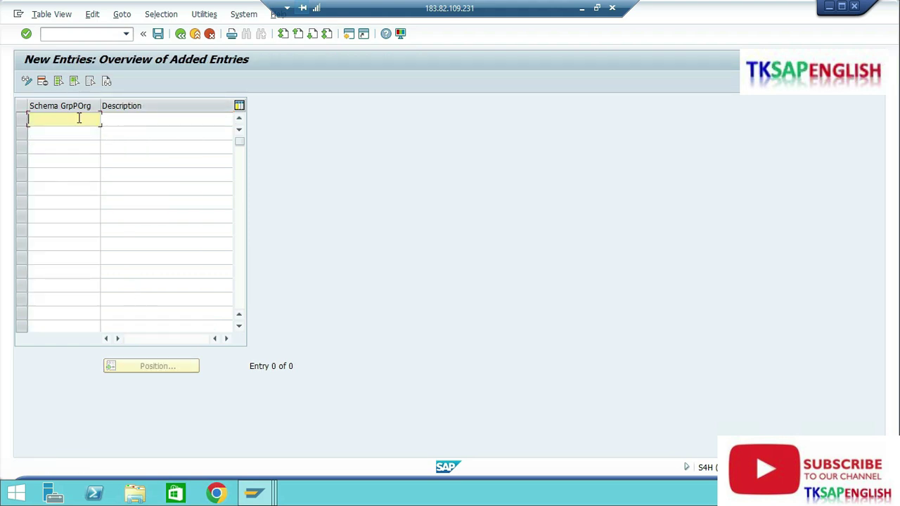
{"action": "type", "text": "Q8"}
{"action": "key", "text": "Tab"}
{"action": "type", "text": "sche grp Porg - YU01"}
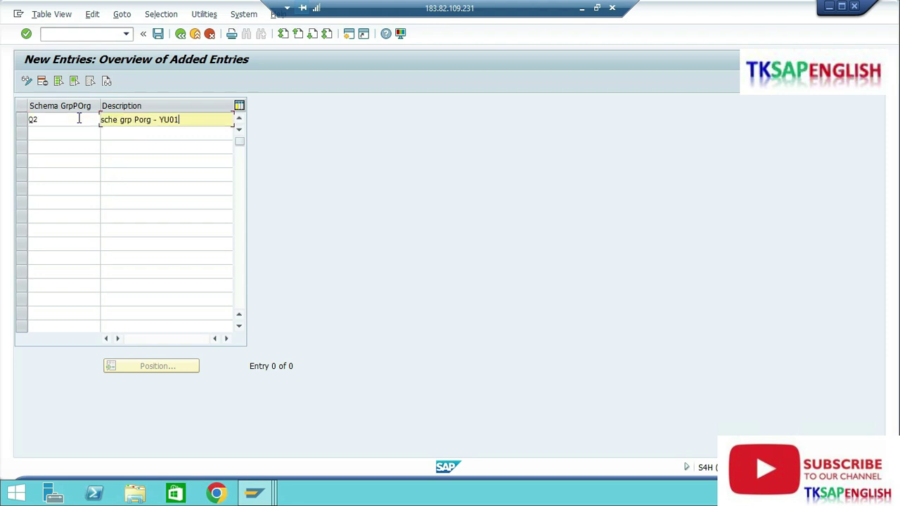
{"action": "key", "text": "BackSpace"}
{"action": "key", "text": "BackSpace"}
{"action": "key", "text": "BackSpace"}
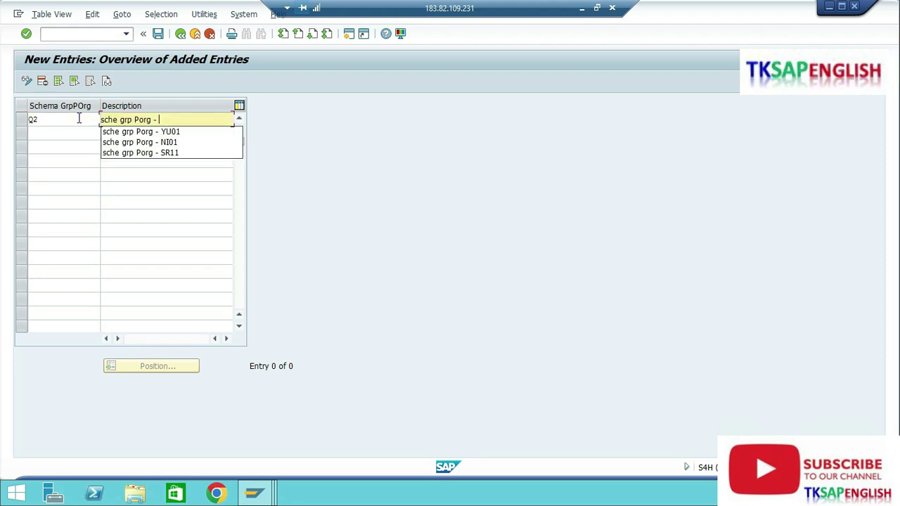
{"action": "type", "text": "Q002"}
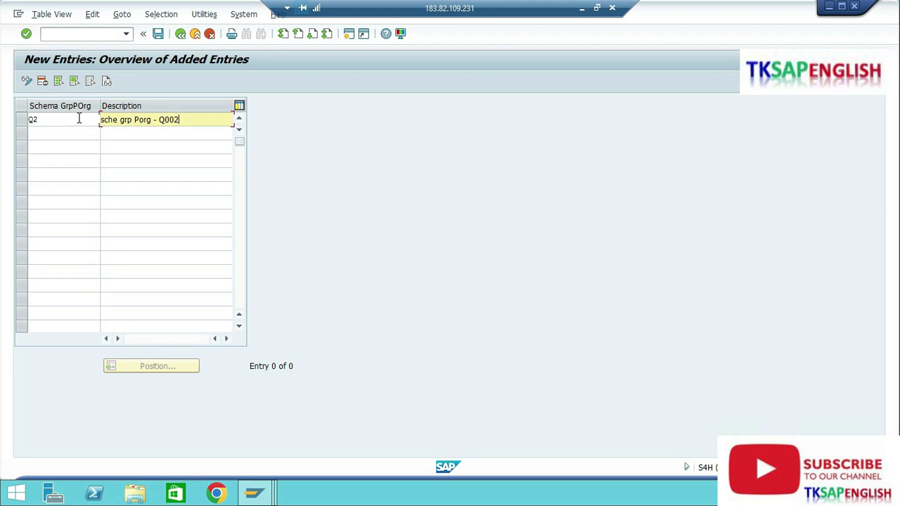
Step: Save the purchasing organization schema group in the proposed customizing request and return to the schema group activity list
{"action": "key", "text": "ctrl+s"}
{"action": "key", "text": "Return"}
{"action": "key", "text": "Return"}
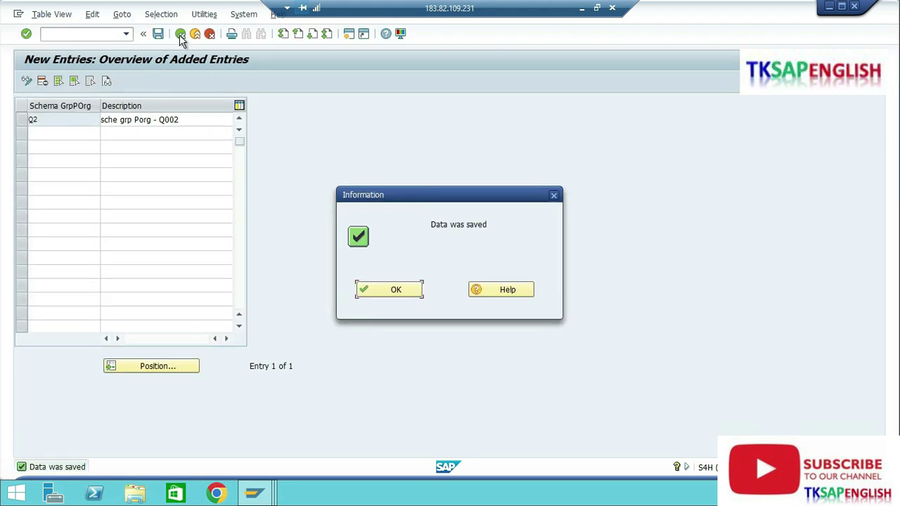
{"action": "left_click", "coordinate": [179, 34]}
{"action": "left_click", "coordinate": [180, 34]}
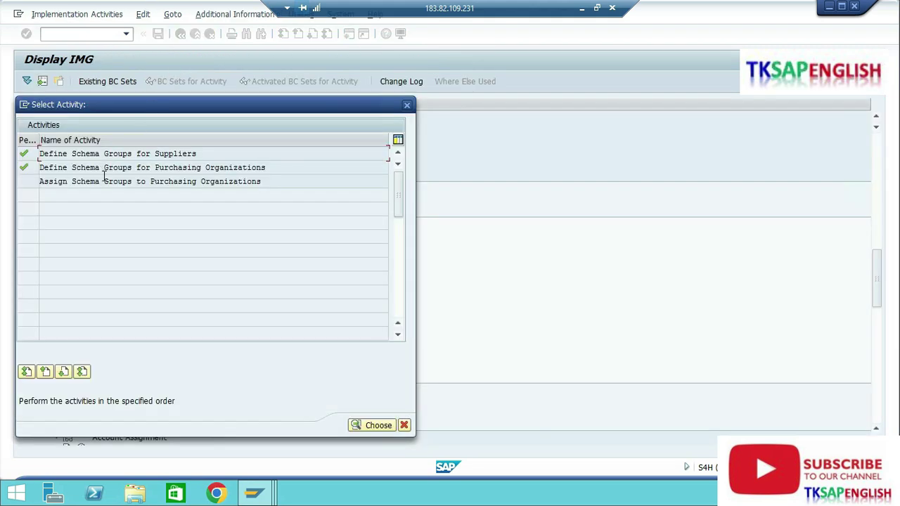
Step: Open Assign Schema Groups to Purchasing Organizations and position the list at purchasing organization QPSO
{"action": "double_click", "coordinate": [169, 181]}
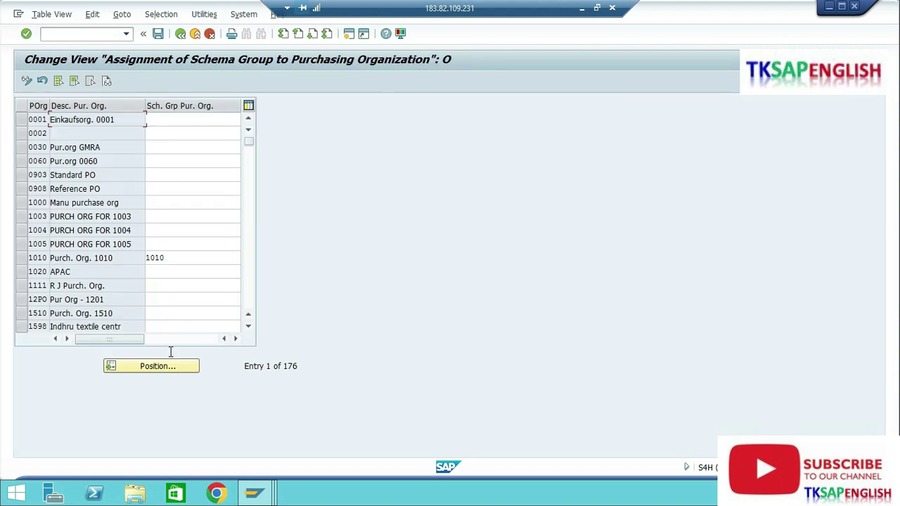
{"action": "left_click", "coordinate": [165, 364]}
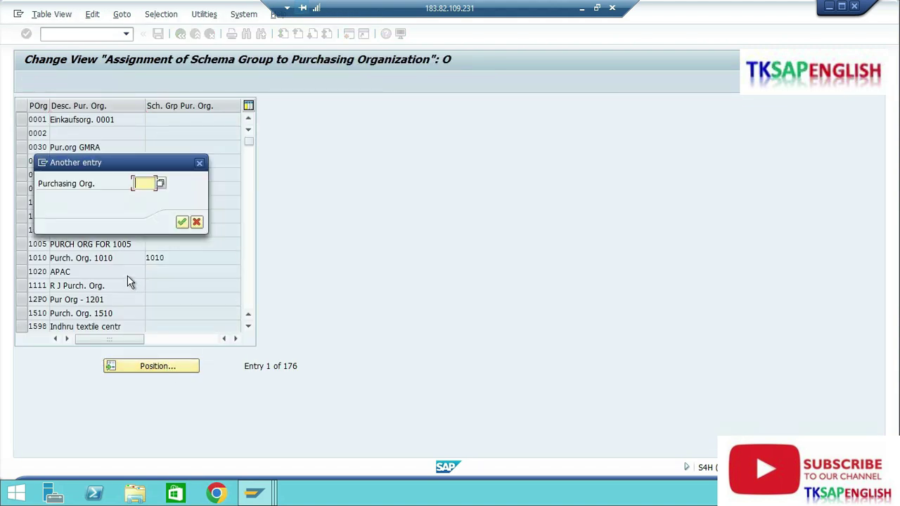
{"action": "type", "text": "gp"}
{"action": "key", "text": "Return"}
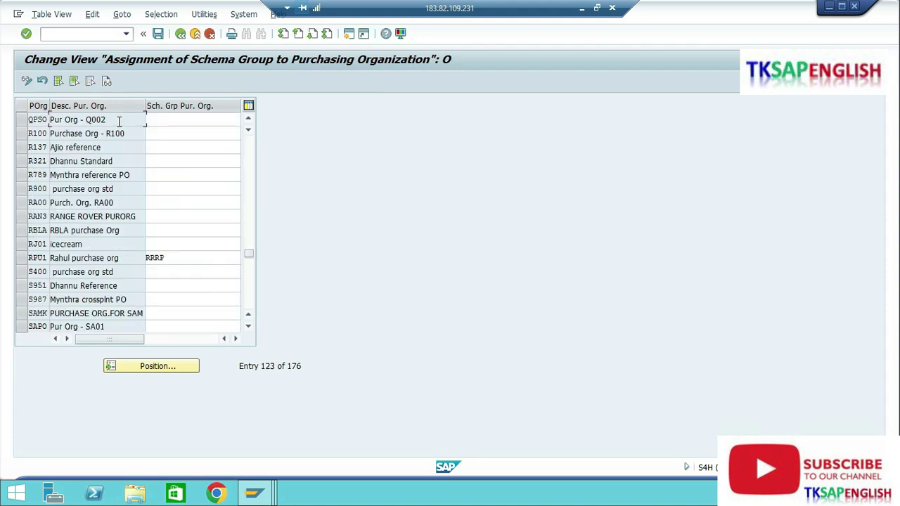
Step: Assign schema group Q2, picked from the list of possible values, to purchasing organization QPSO
{"action": "left_click", "coordinate": [167, 123]}
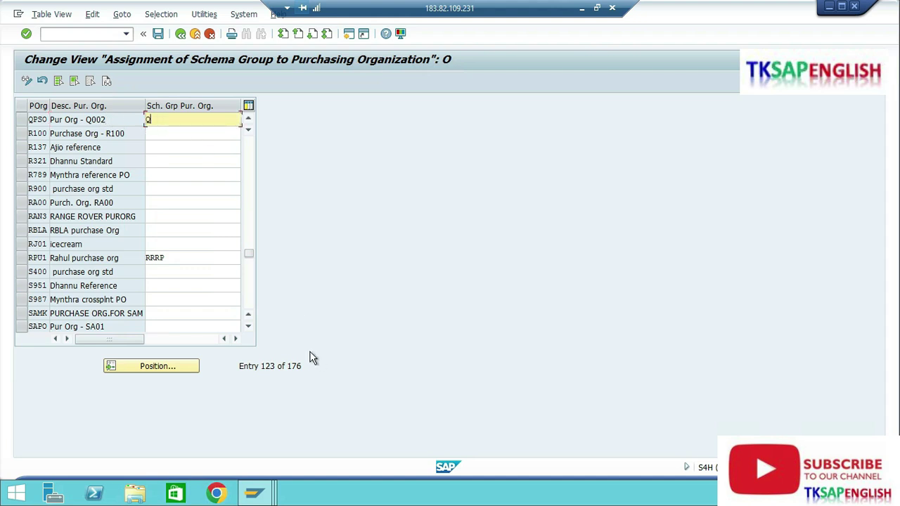
{"action": "left_click", "coordinate": [236, 339]}
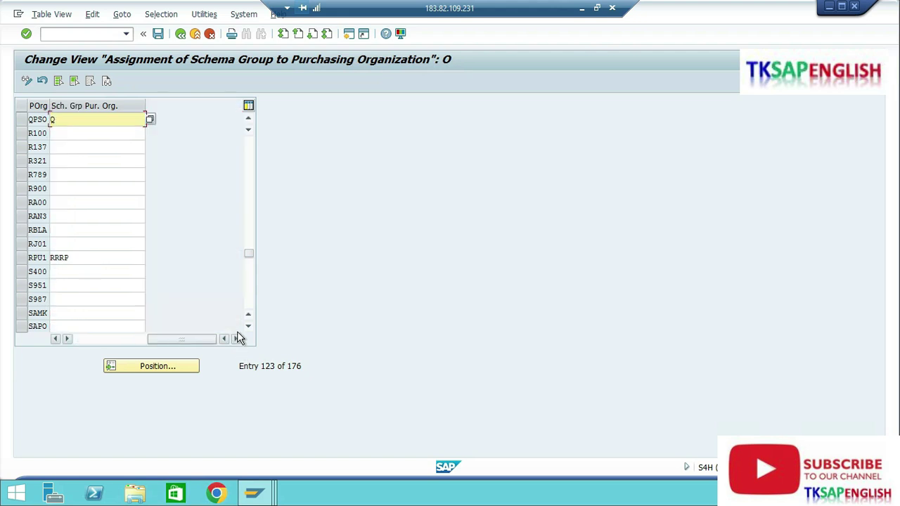
{"action": "left_click", "coordinate": [150, 121]}
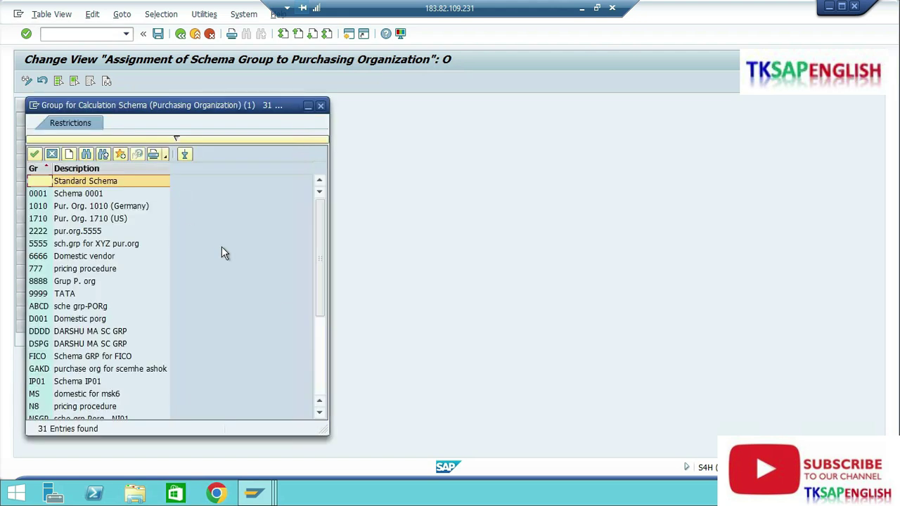
{"action": "left_click", "coordinate": [323, 339]}
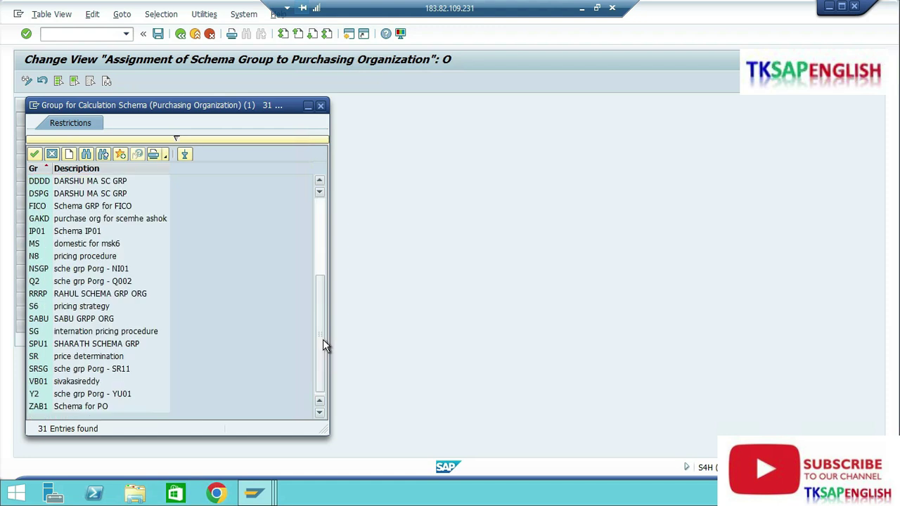
{"action": "double_click", "coordinate": [74, 281]}
Step: Save the schema group assignment in the proposed customizing request and close the schema group activity list
{"action": "key", "text": "ctrl+s"}
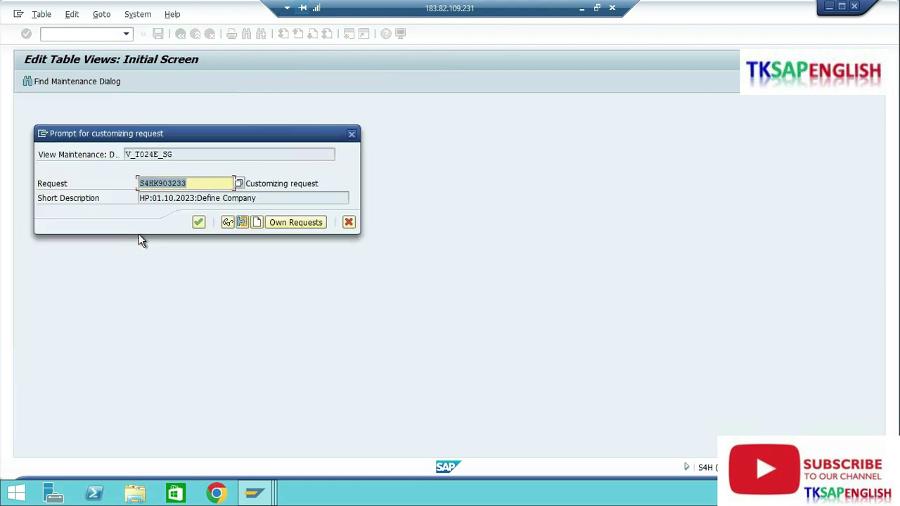
{"action": "key", "text": "Return"}
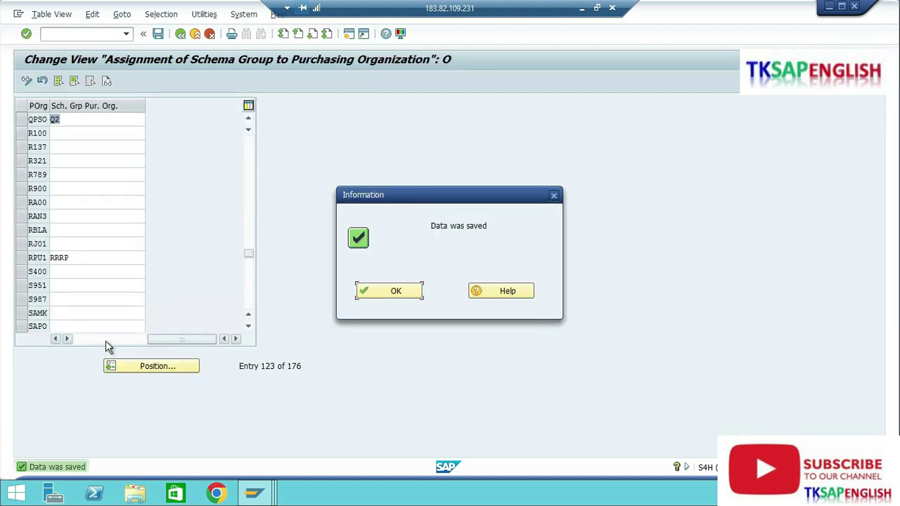
{"action": "left_click", "coordinate": [396, 293]}
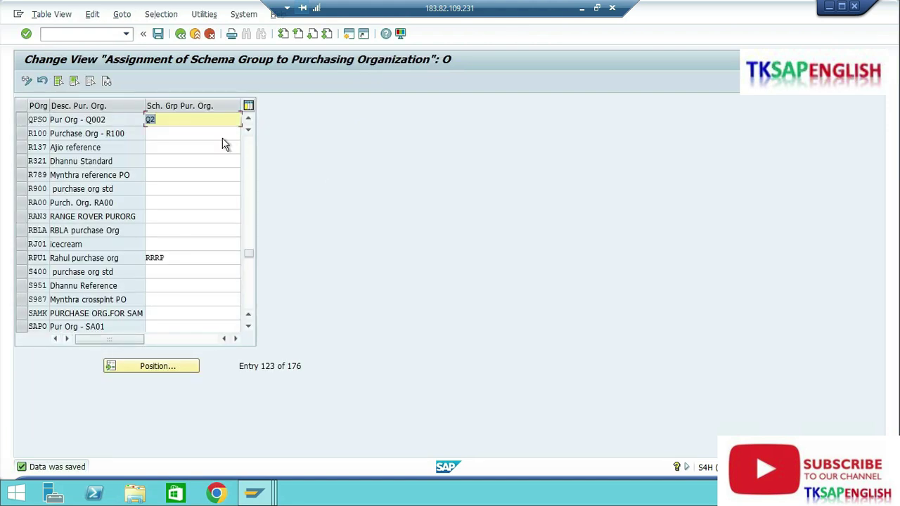
{"action": "left_click", "coordinate": [180, 35]}
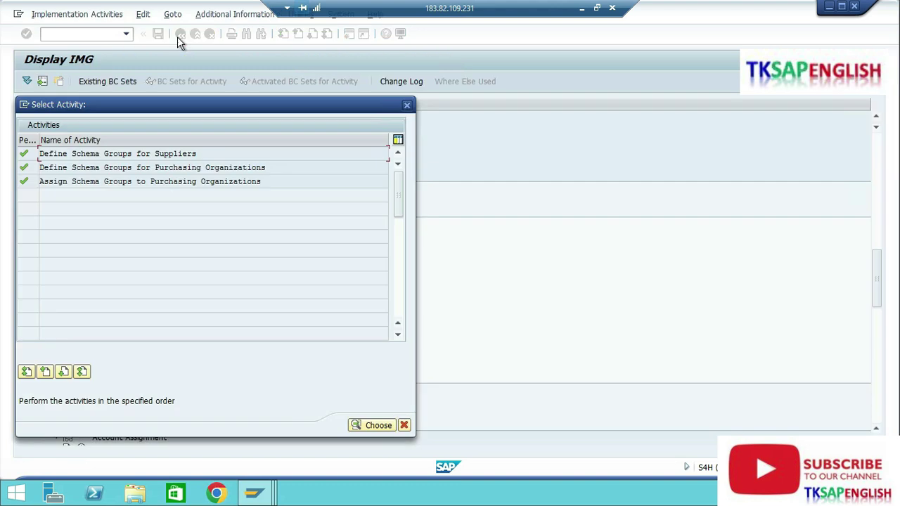
{"action": "left_click", "coordinate": [406, 106]}
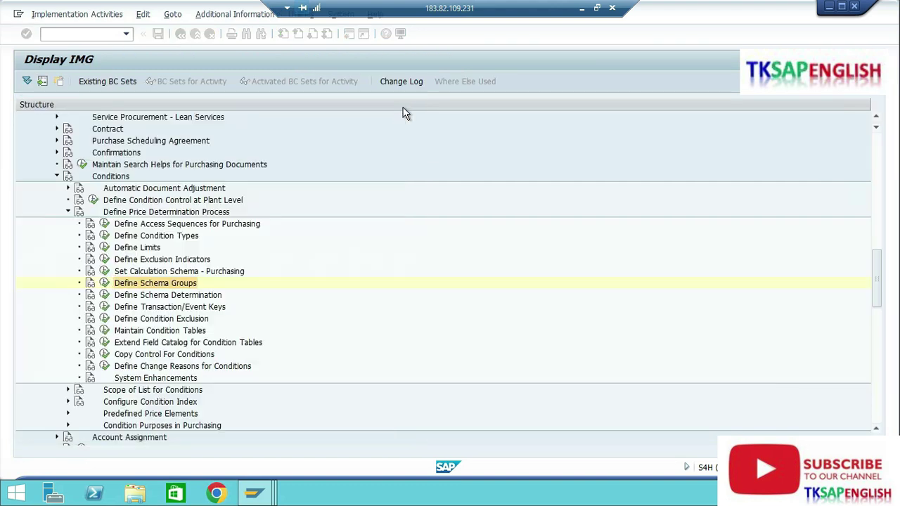
Step: Open Define Schema Determination for standard purchase orders and start a new entry
{"action": "left_click", "coordinate": [151, 296]}
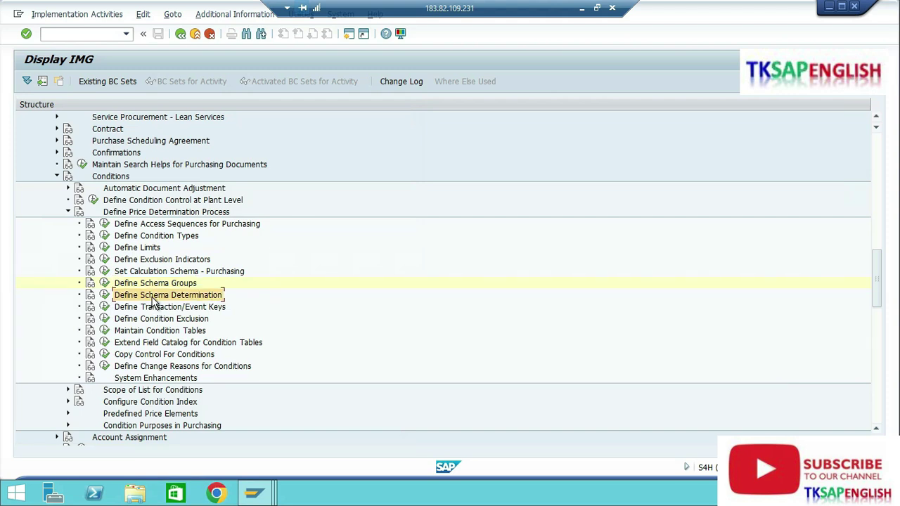
{"action": "left_click", "coordinate": [104, 295]}
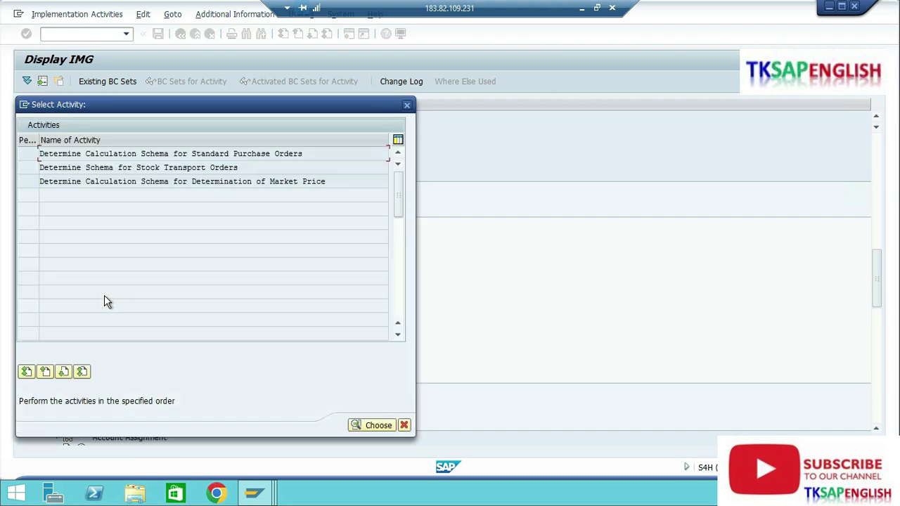
{"action": "double_click", "coordinate": [204, 155]}
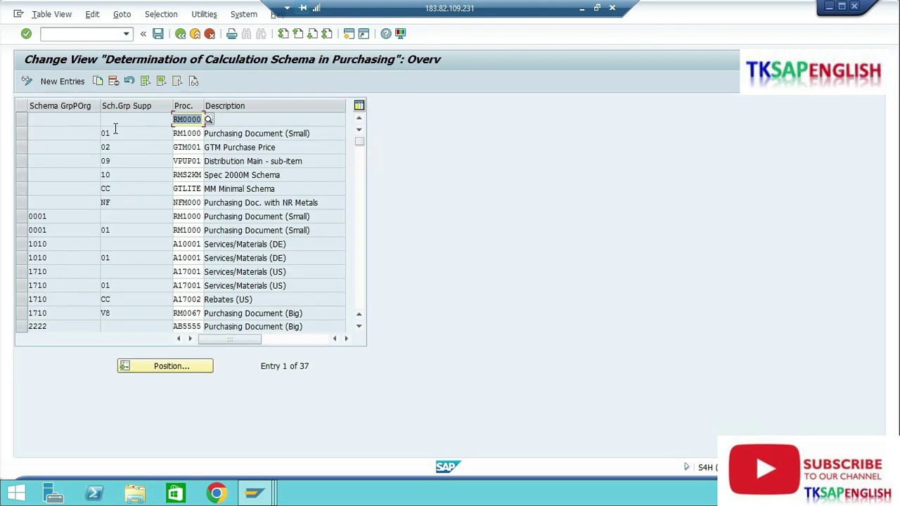
{"action": "left_click", "coordinate": [79, 83]}
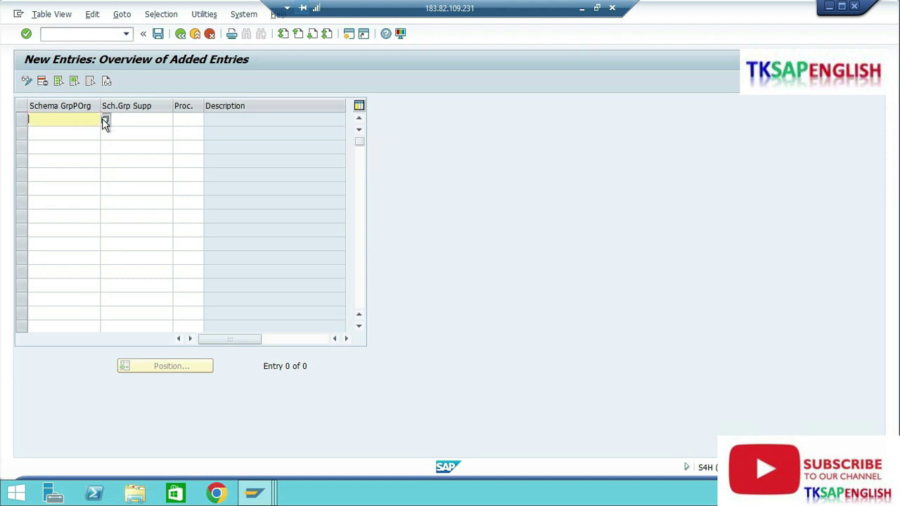
Step: Pick schema group Q2 for the purchasing organization and schema group Q1 for the supplier from their lists of possible values
{"action": "left_click", "coordinate": [104, 120]}
{"action": "left_click", "coordinate": [317, 344]}
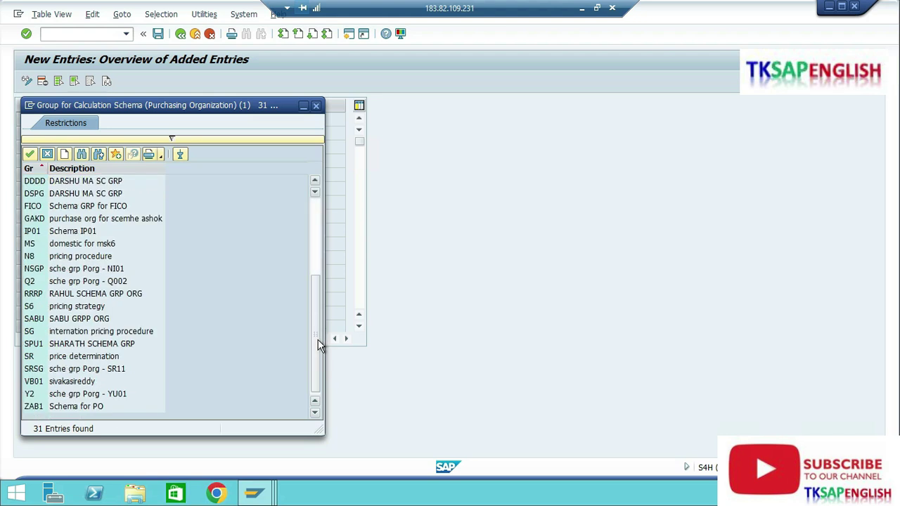
{"action": "left_click", "coordinate": [57, 282]}
{"action": "double_click", "coordinate": [58, 282]}
{"action": "left_click", "coordinate": [148, 118]}
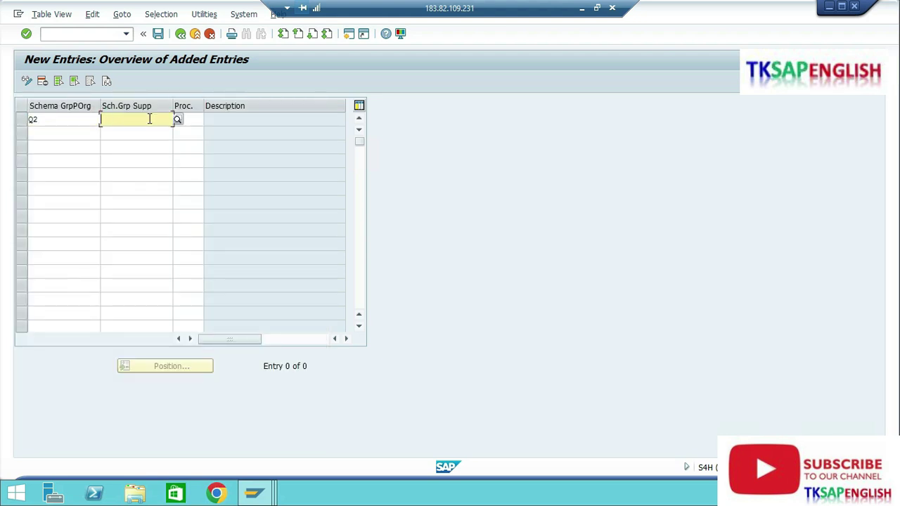
{"action": "left_click", "coordinate": [178, 120]}
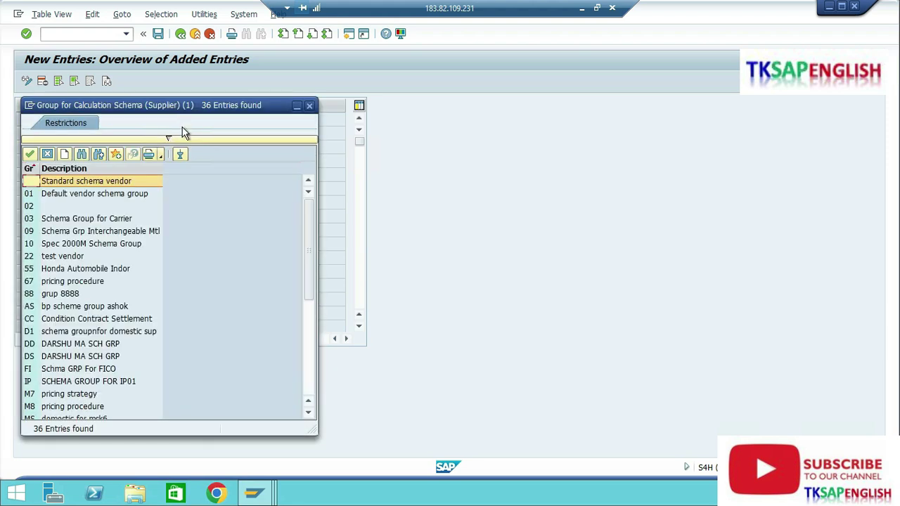
{"action": "left_click", "coordinate": [313, 329]}
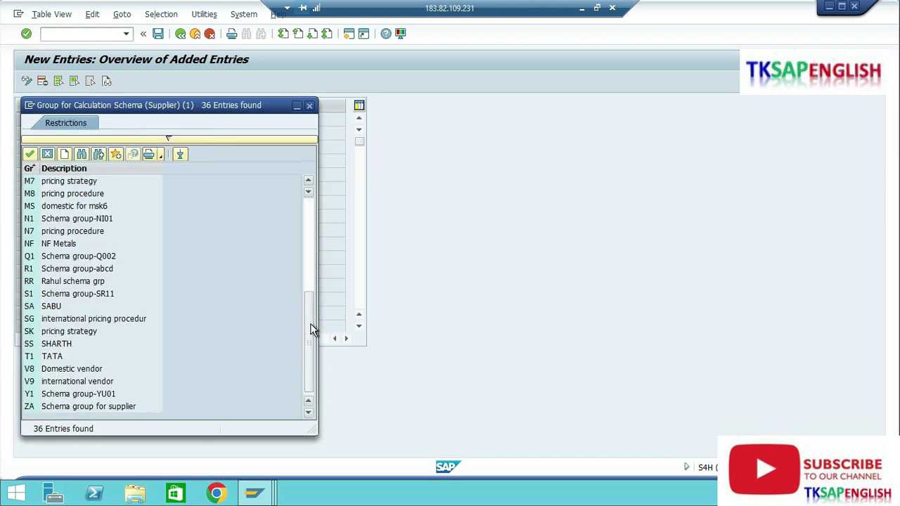
{"action": "double_click", "coordinate": [98, 260]}
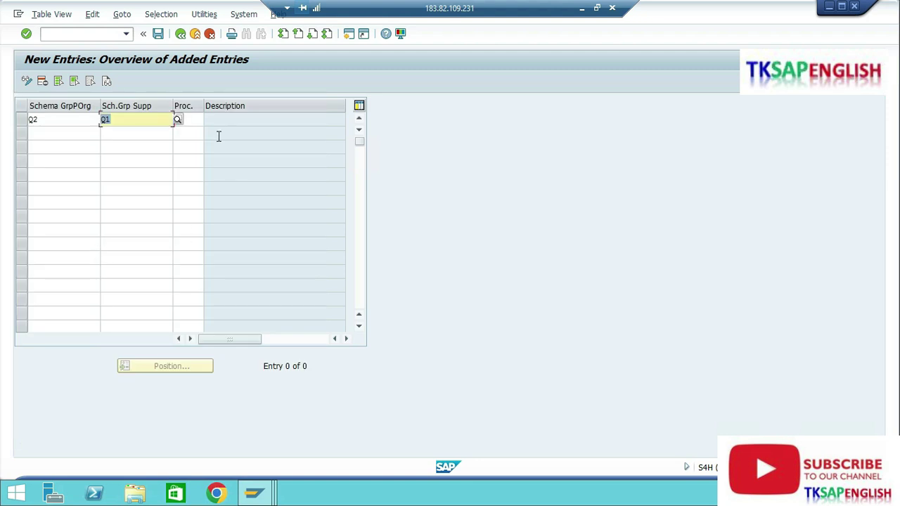
Step: Assign procedure QPP000, Pricing Procedure-Q002, to the Q2 and Q1 schema group combination
{"action": "left_click", "coordinate": [192, 119]}
{"action": "left_click", "coordinate": [208, 120]}
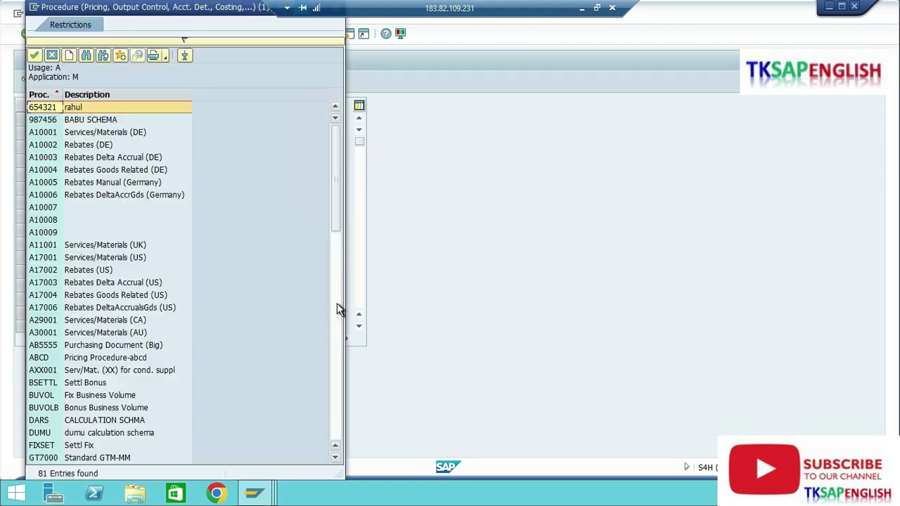
{"action": "left_click", "coordinate": [337, 304]}
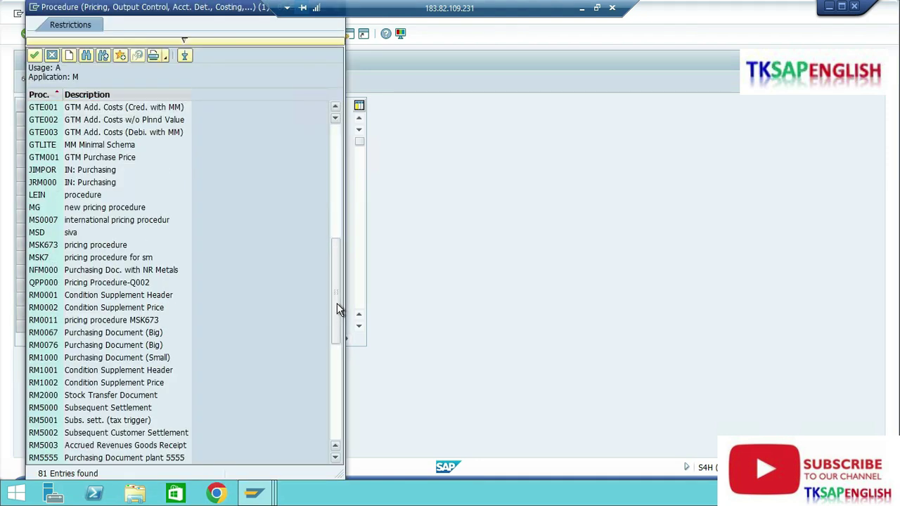
{"action": "double_click", "coordinate": [107, 282]}
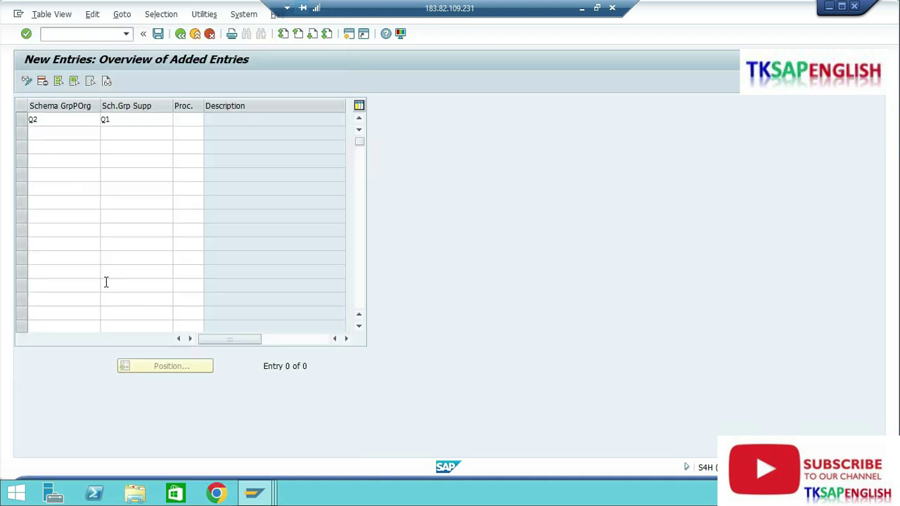
Step: Save the schema determination entry and return to the price determination activities in the IMG
{"action": "left_click", "coordinate": [394, 297]}
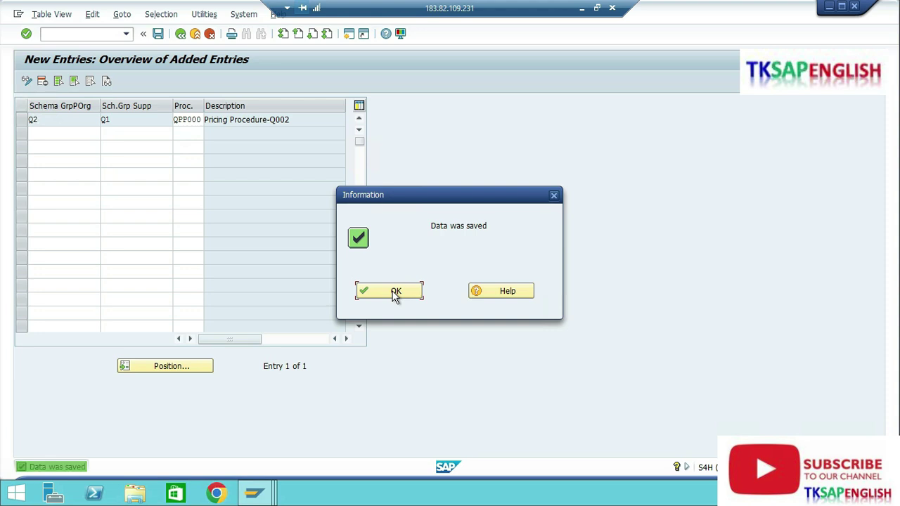
{"action": "key", "text": "Return"}
{"action": "left_click", "coordinate": [181, 35]}
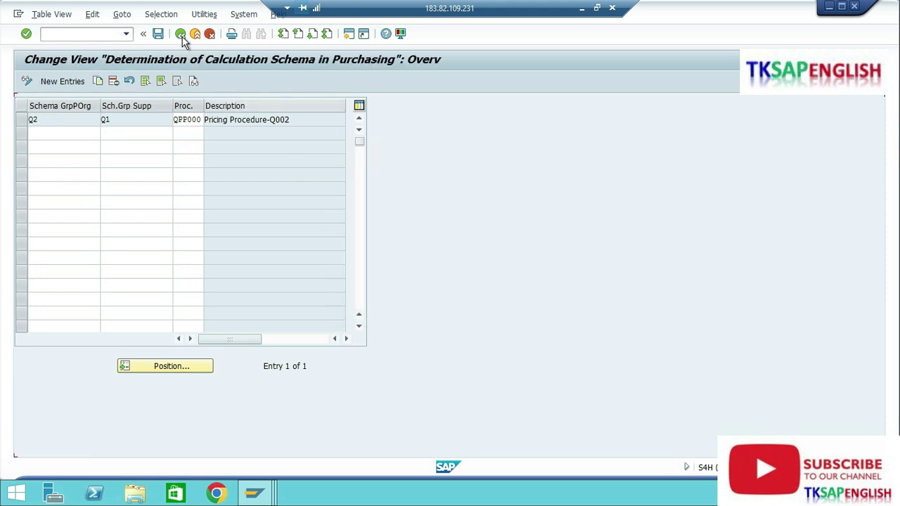
{"action": "left_click", "coordinate": [181, 36]}
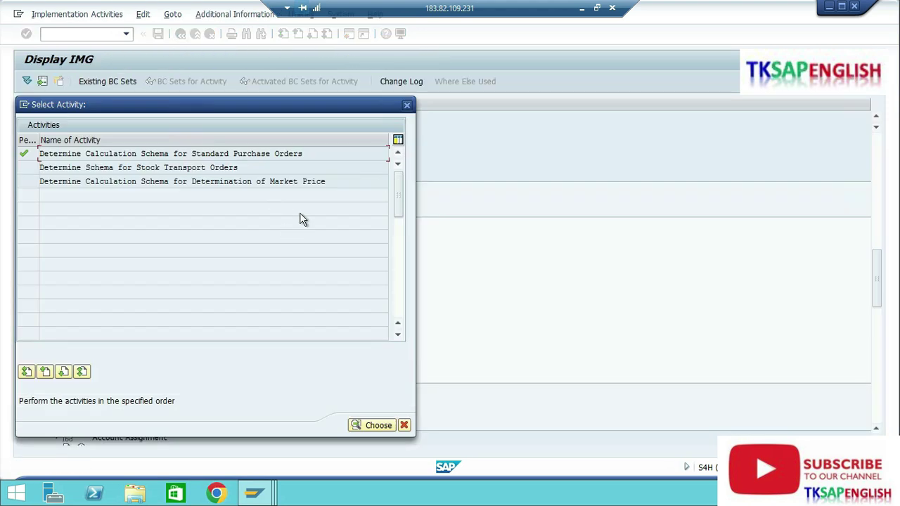
{"action": "key", "text": "Escape"}
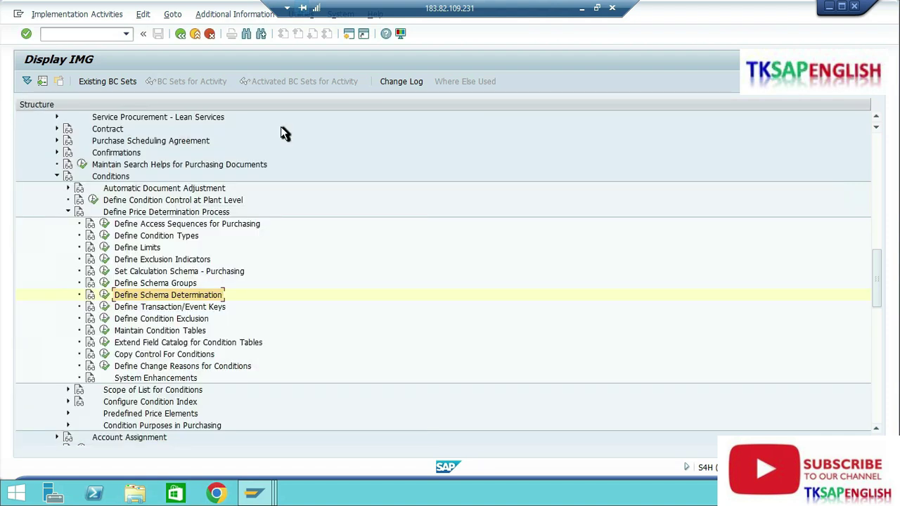
Step: Open Maintain Business Partner and look up the supplier numbers belonging to company code Q002
{"action": "left_click", "coordinate": [93, 37]}
{"action": "key", "text": "Return"}
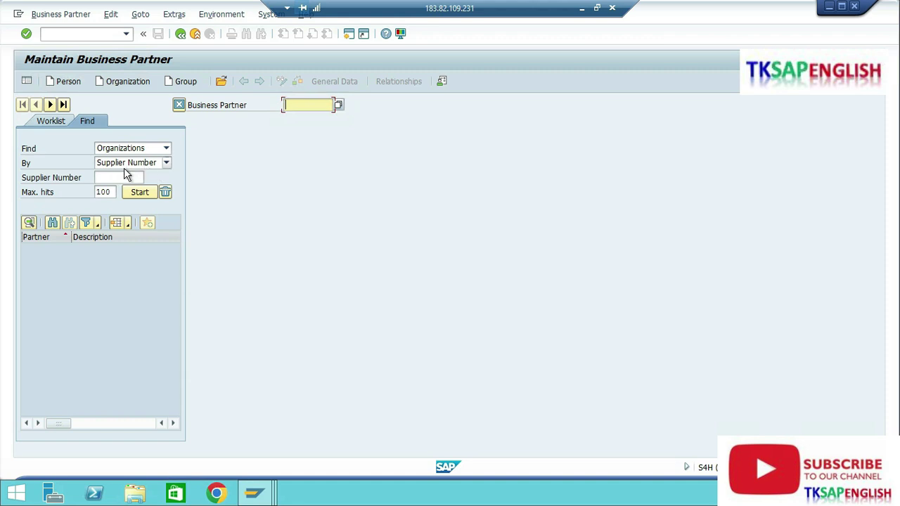
{"action": "left_click", "coordinate": [123, 177]}
{"action": "left_click", "coordinate": [149, 178]}
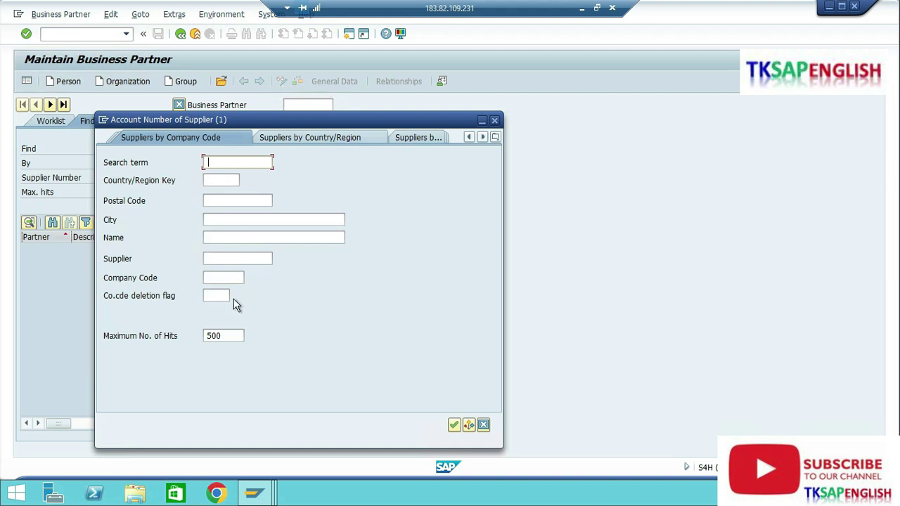
{"action": "left_click", "coordinate": [223, 279]}
{"action": "type", "text": "q002"}
{"action": "key", "text": "Return"}
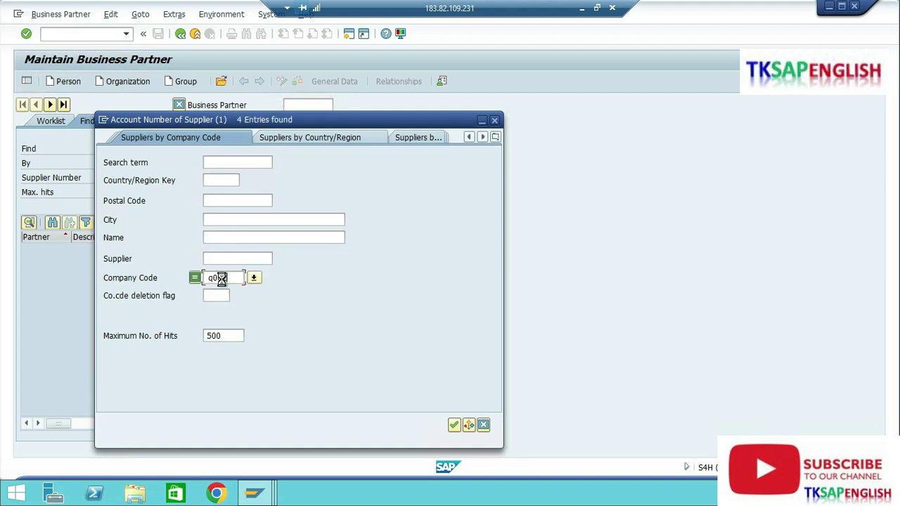
Step: Find and open the business partner VENDOR 3 - Q002 and switch it to the role Vendor-Q002
{"action": "double_click", "coordinate": [249, 164]}
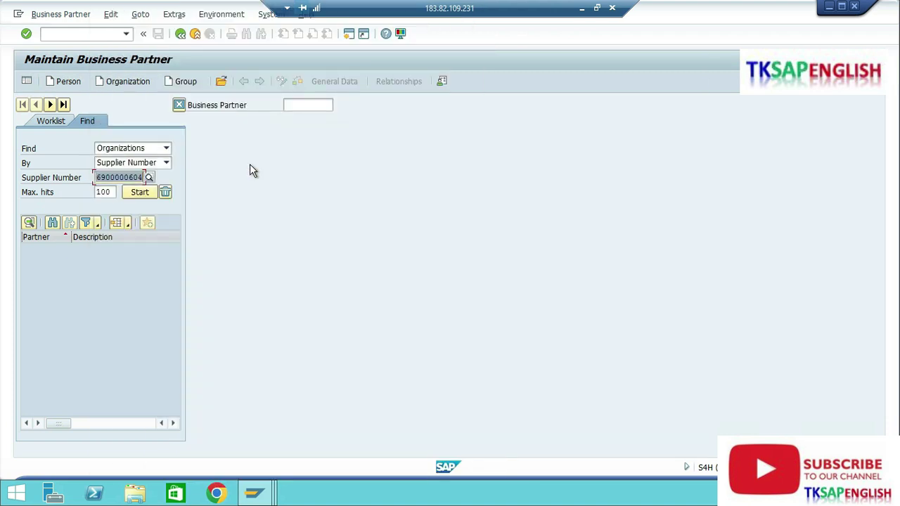
{"action": "key", "text": "Return"}
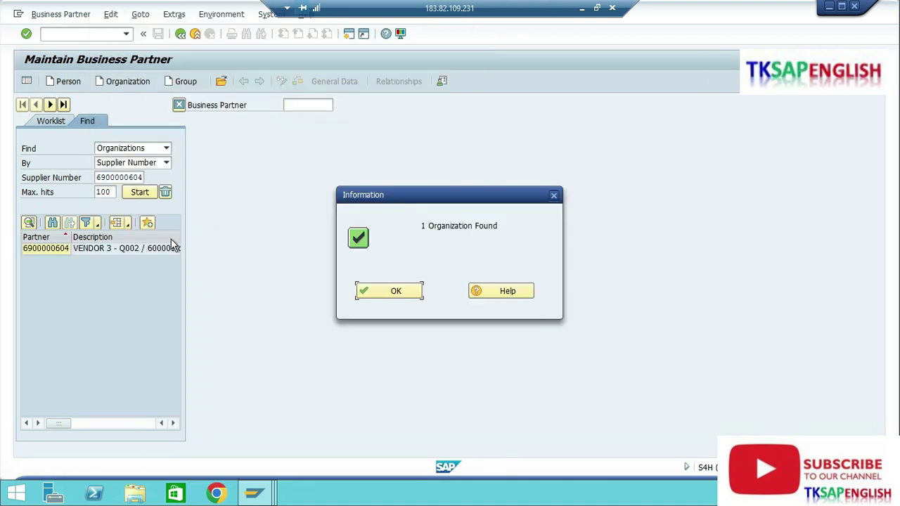
{"action": "double_click", "coordinate": [153, 253]}
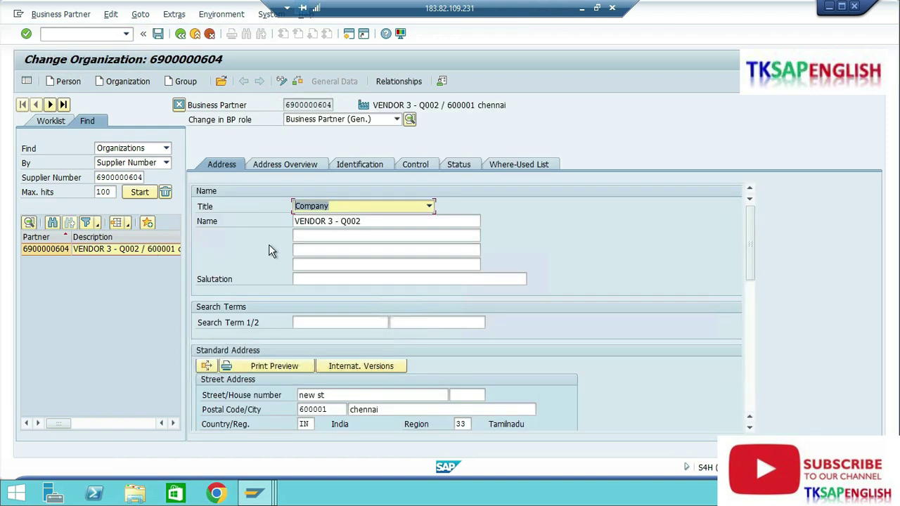
{"action": "left_click", "coordinate": [397, 120]}
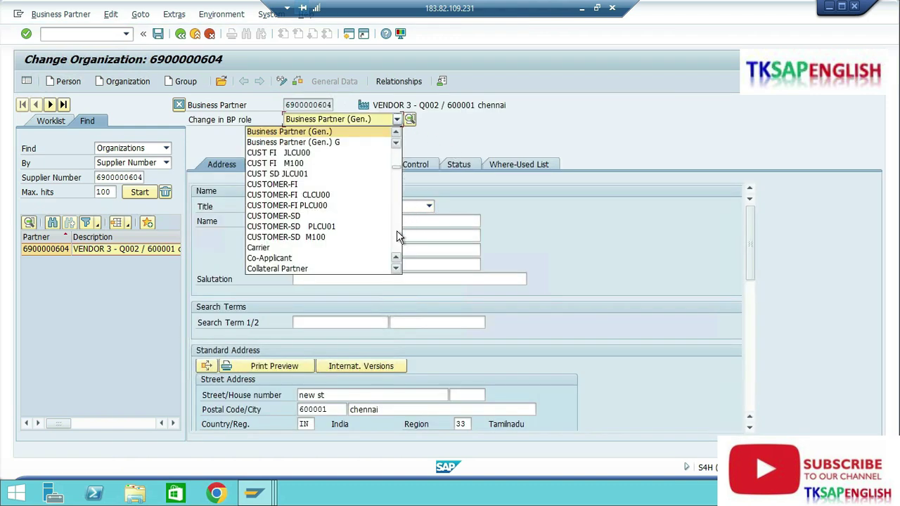
{"action": "scroll", "coordinate": [397, 237], "scroll_direction": "down", "scroll_amount": 20}
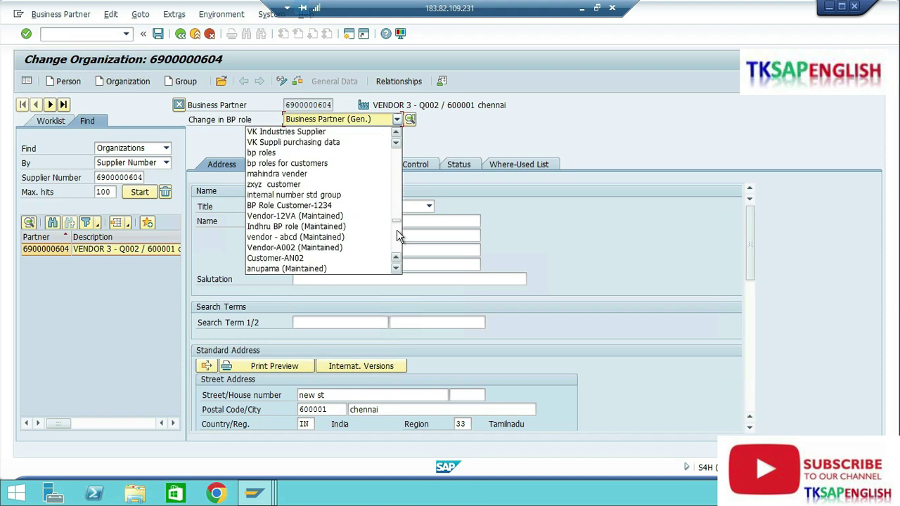
{"action": "left_click", "coordinate": [290, 201]}
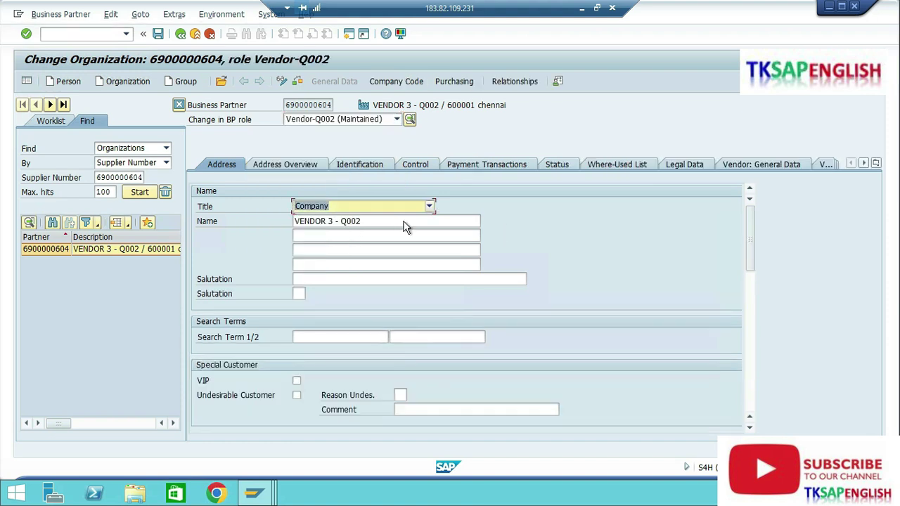
Step: In the vendor's purchasing data for organization QPSO, set Schema Group Supplier to Q1 and save the business partner
{"action": "left_click", "coordinate": [454, 81]}
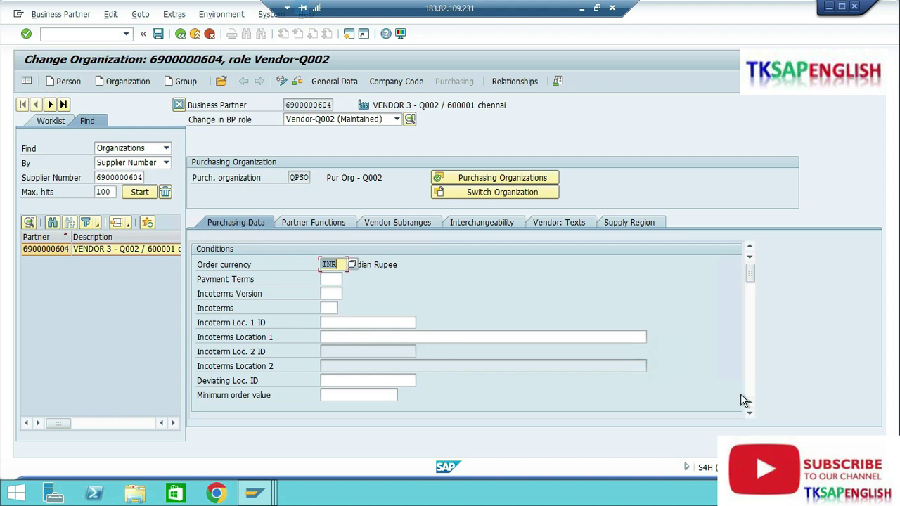
{"action": "scroll", "coordinate": [749, 412], "scroll_direction": "down", "scroll_amount": 5}
{"action": "scroll", "coordinate": [750, 413], "scroll_direction": "down", "scroll_amount": 10}
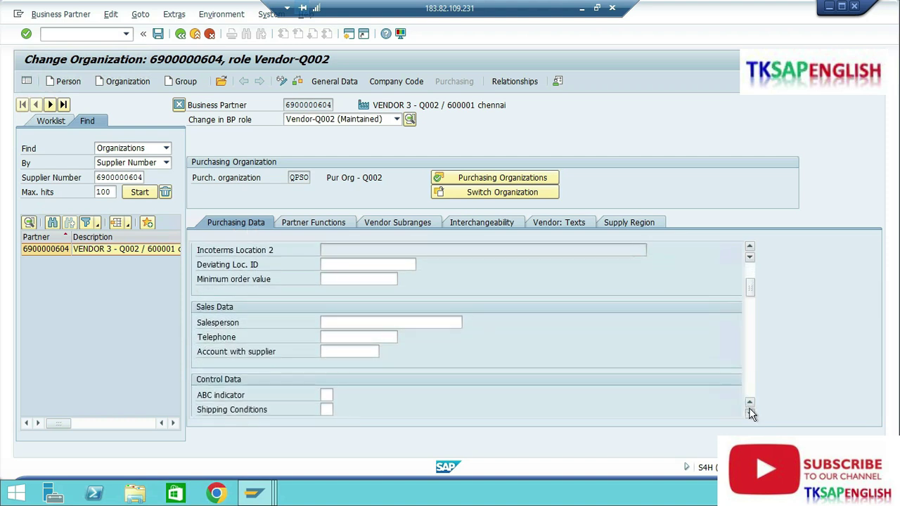
{"action": "left_click", "coordinate": [750, 413]}
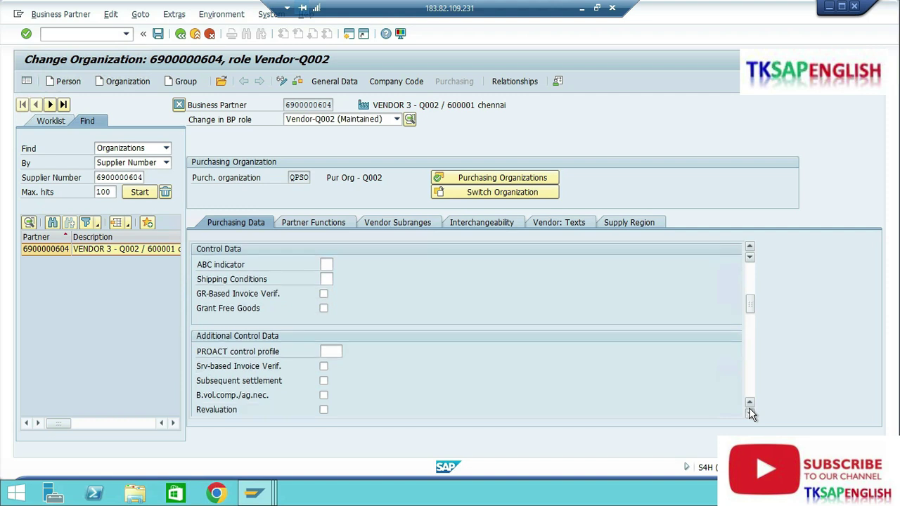
{"action": "scroll", "coordinate": [749, 414], "scroll_direction": "down", "scroll_amount": 7}
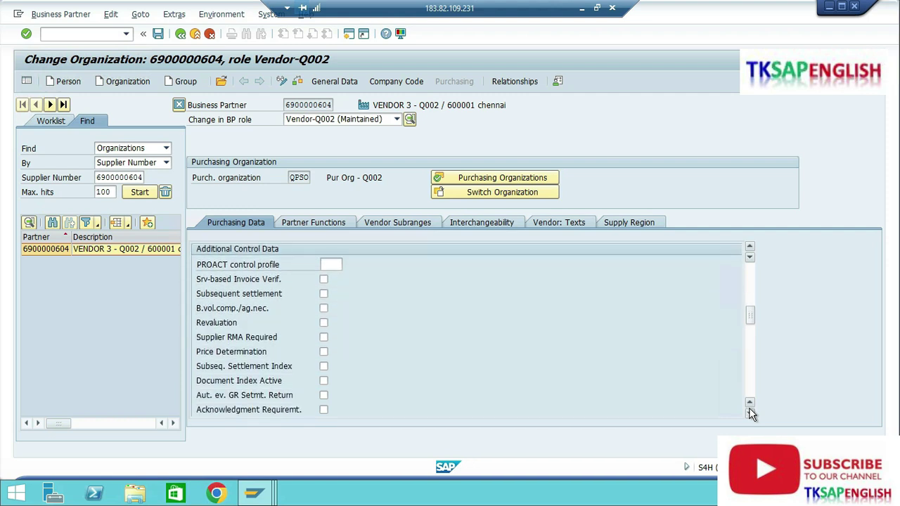
{"action": "left_click", "coordinate": [750, 336]}
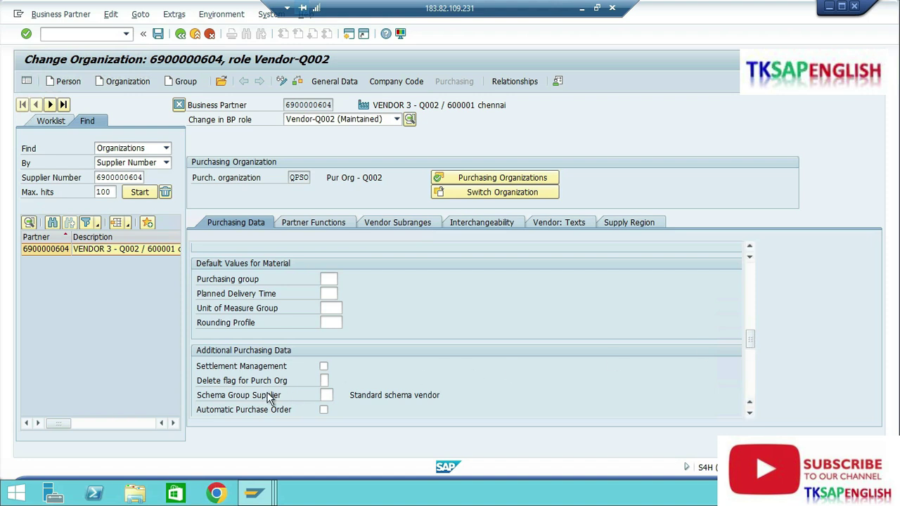
{"action": "left_click", "coordinate": [321, 395]}
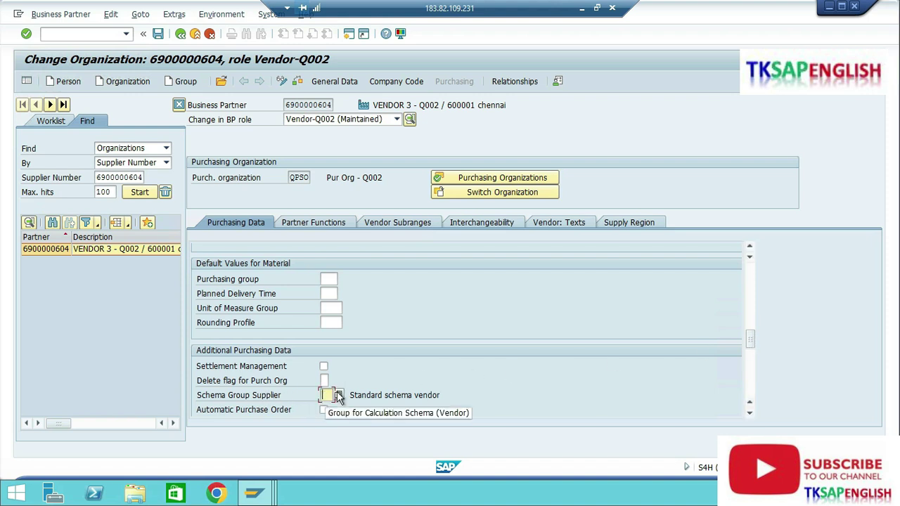
{"action": "left_click", "coordinate": [337, 394]}
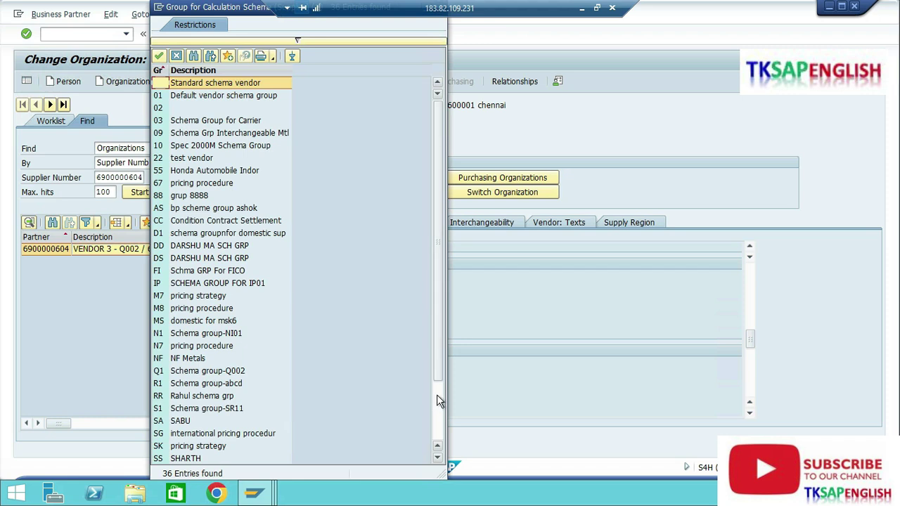
{"action": "double_click", "coordinate": [211, 372]}
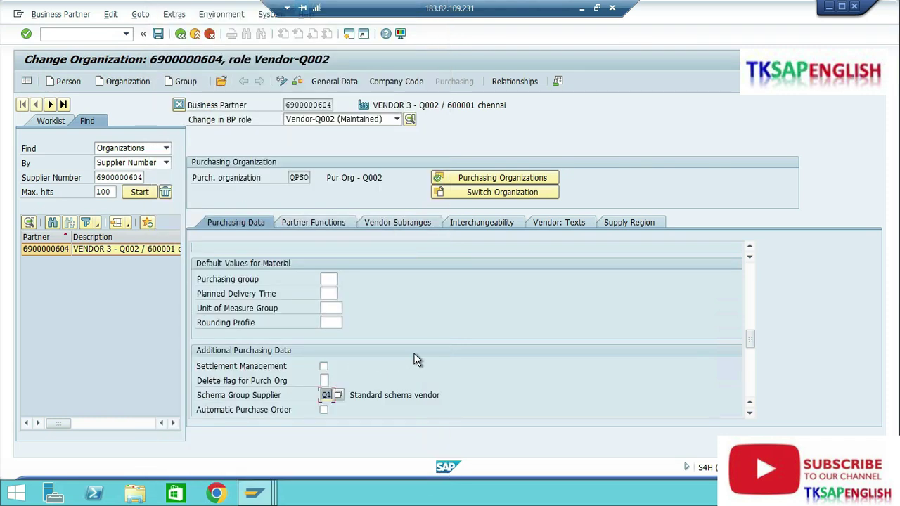
{"action": "key", "text": "Return"}
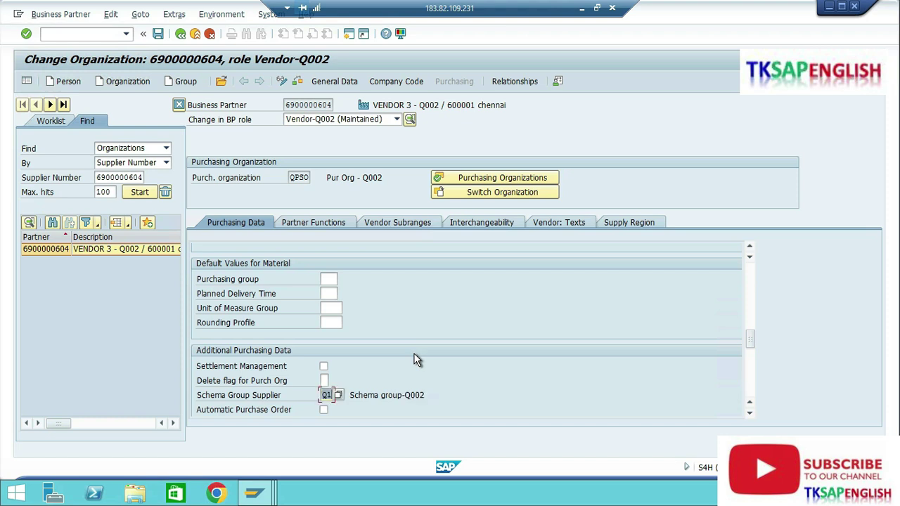
{"action": "key", "text": "ctrl+s"}
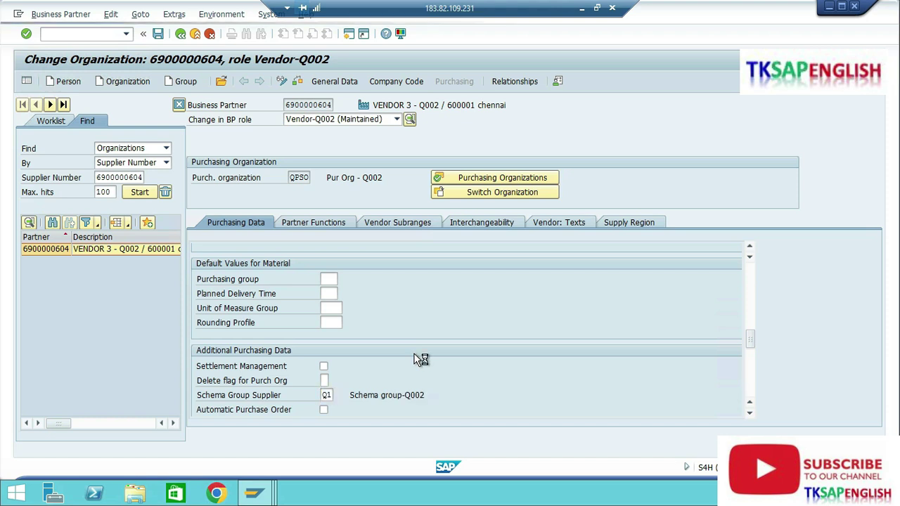
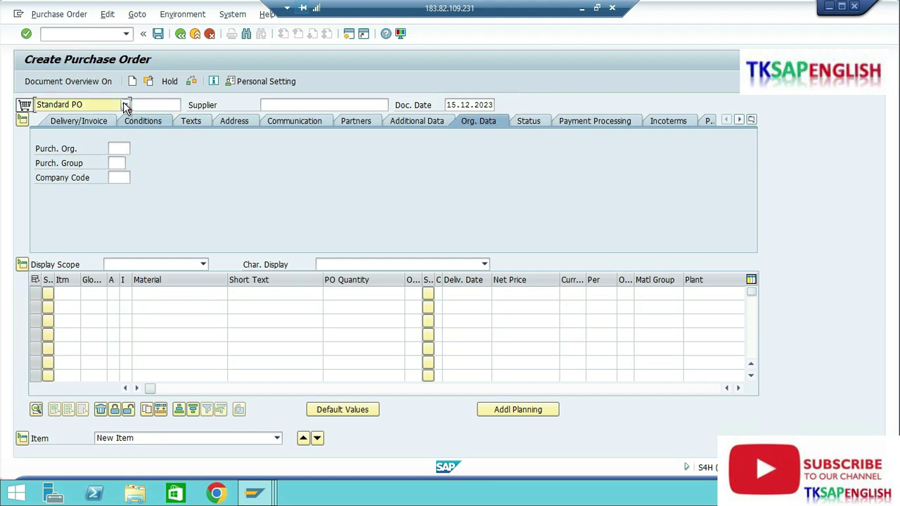
Step: Choose the order type Pur Order - Q002 for the new purchase order and enter VENDOR 3 - Q002's supplier number
{"action": "scroll", "coordinate": [124, 121], "scroll_direction": "up", "scroll_amount": 3}
{"action": "scroll", "coordinate": [124, 121], "scroll_direction": "up", "scroll_amount": 4}
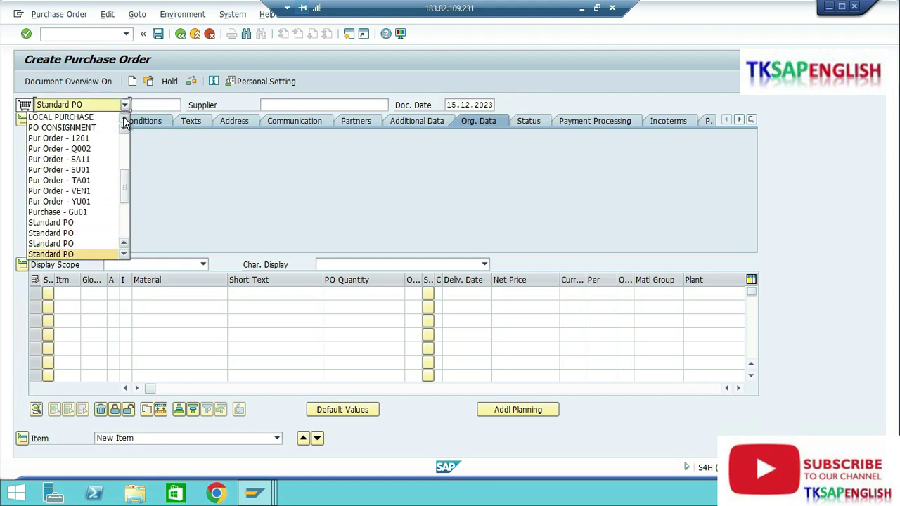
{"action": "left_click", "coordinate": [78, 151]}
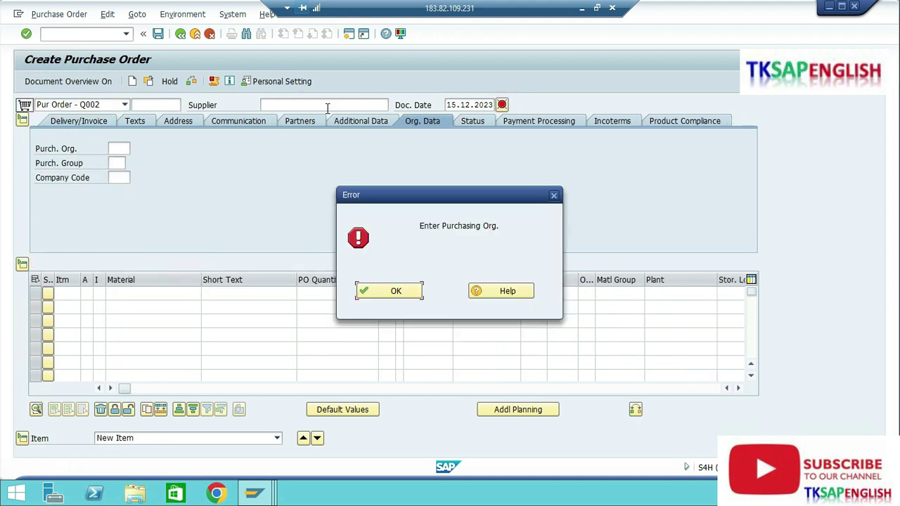
{"action": "left_click", "coordinate": [390, 290]}
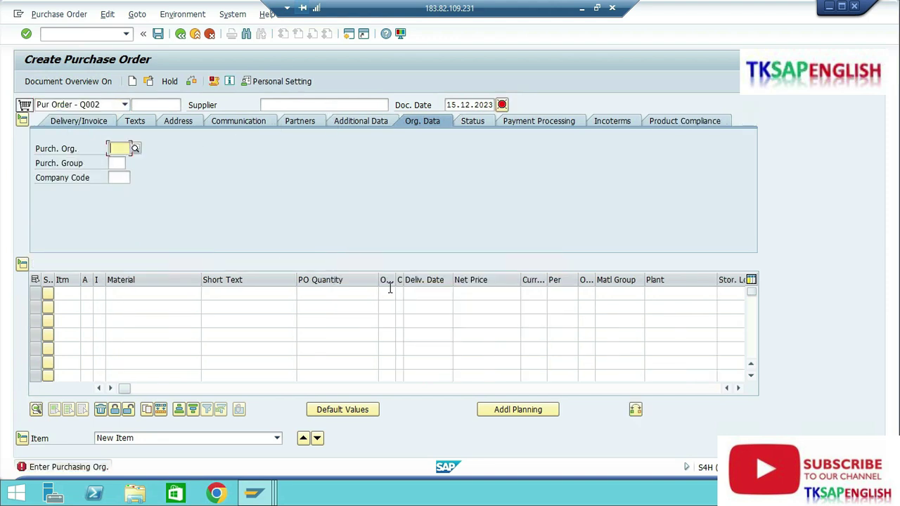
{"action": "left_click", "coordinate": [342, 105]}
{"action": "left_click", "coordinate": [316, 118]}
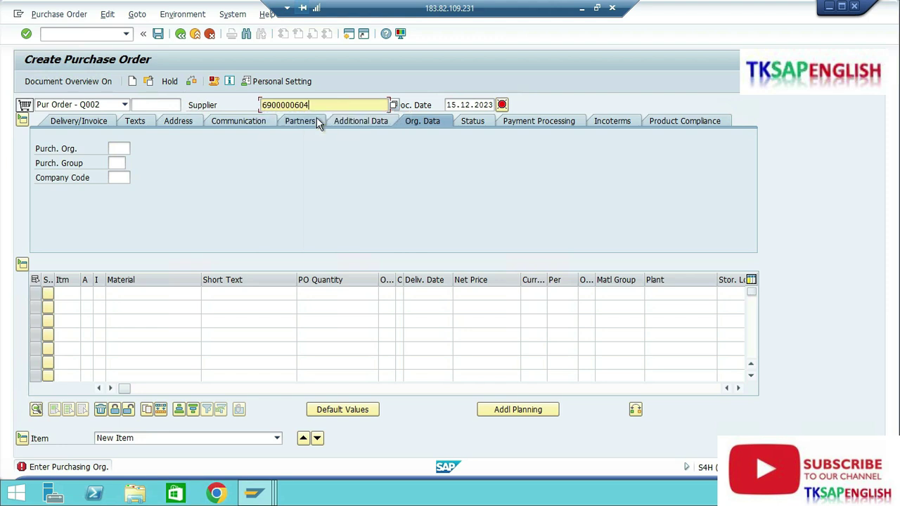
Step: Set the purchase order's organizational data to purchasing organization QPSO, purchasing group QPG and company code Q002
{"action": "left_click", "coordinate": [120, 153]}
{"action": "left_click", "coordinate": [119, 156]}
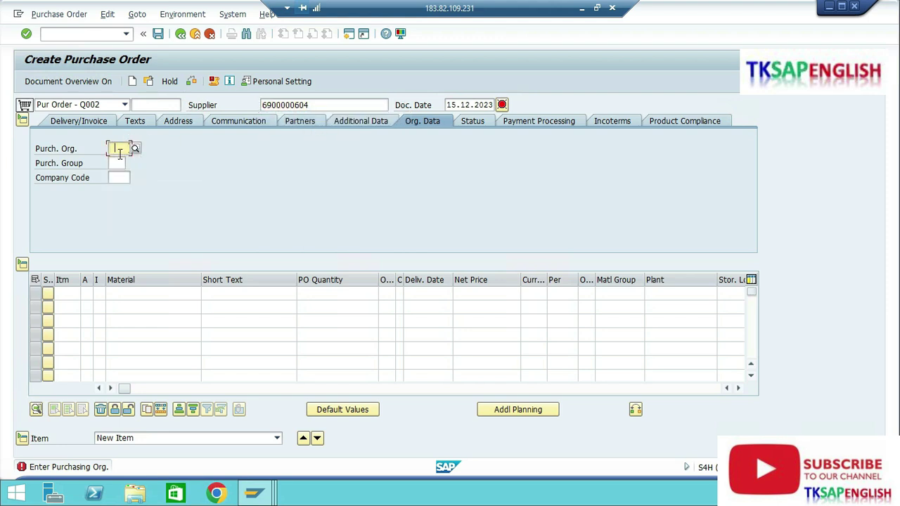
{"action": "key", "text": "Tab"}
{"action": "left_click", "coordinate": [119, 159]}
{"action": "key", "text": "Down"}
{"action": "key", "text": "Return"}
{"action": "key", "text": "Tab"}
{"action": "left_click", "coordinate": [118, 177]}
{"action": "left_click", "coordinate": [120, 190]}
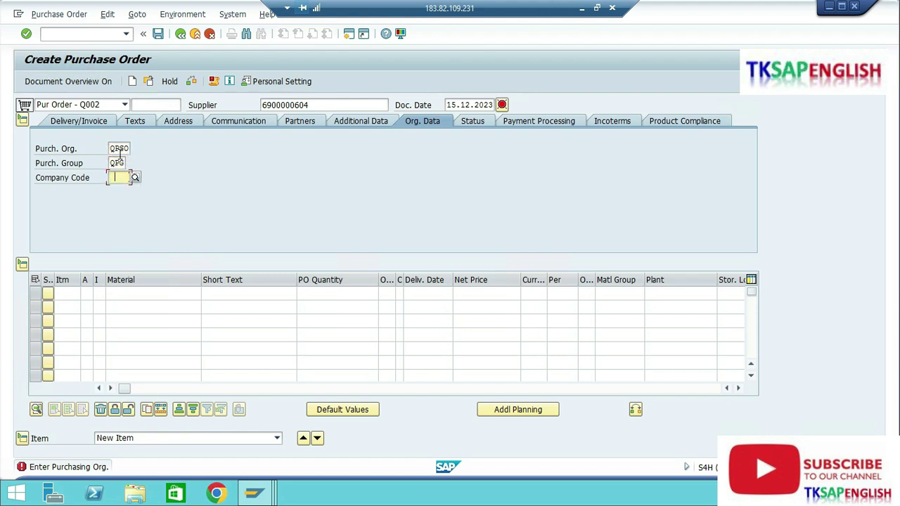
{"action": "left_click", "coordinate": [162, 294]}
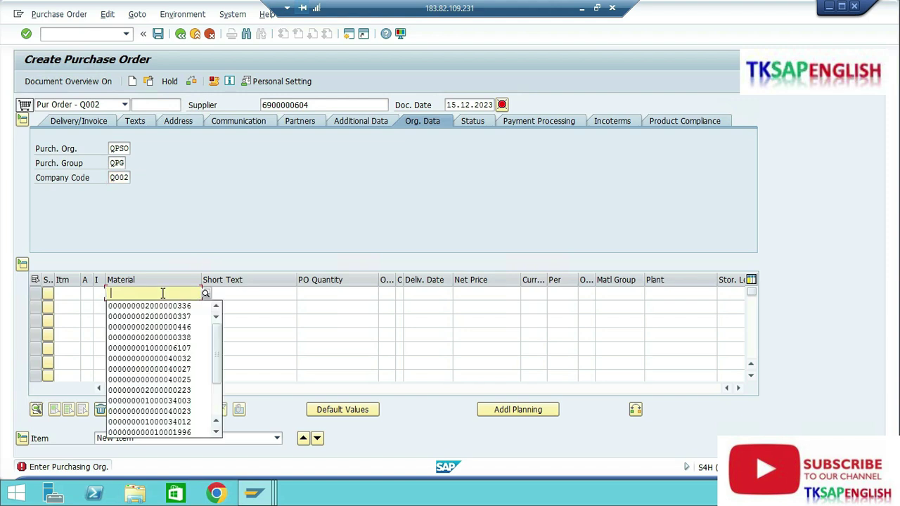
{"action": "key", "text": "Down"}
{"action": "key", "text": "Return"}
{"action": "key", "text": "Tab"}
{"action": "key", "text": "Tab"}
{"action": "key", "text": "BackSpace"}
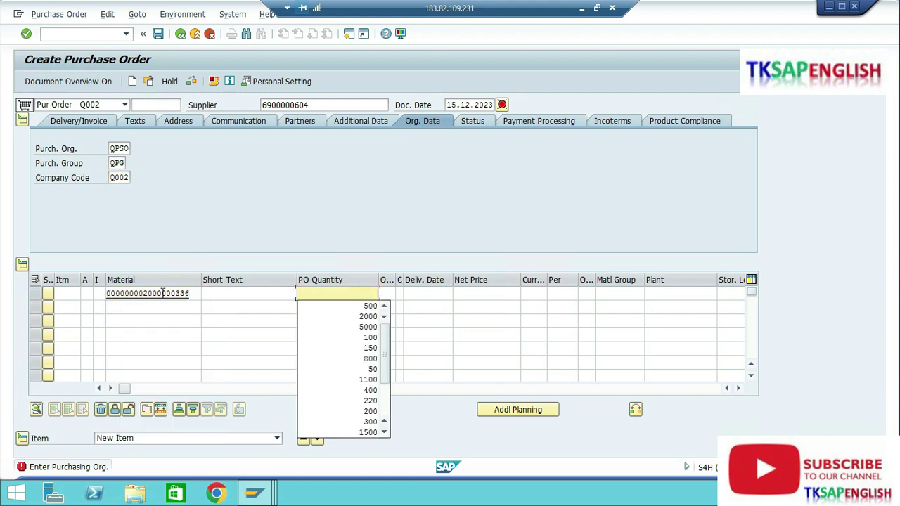
{"action": "key", "text": "Down"}
{"action": "key", "text": "Return"}
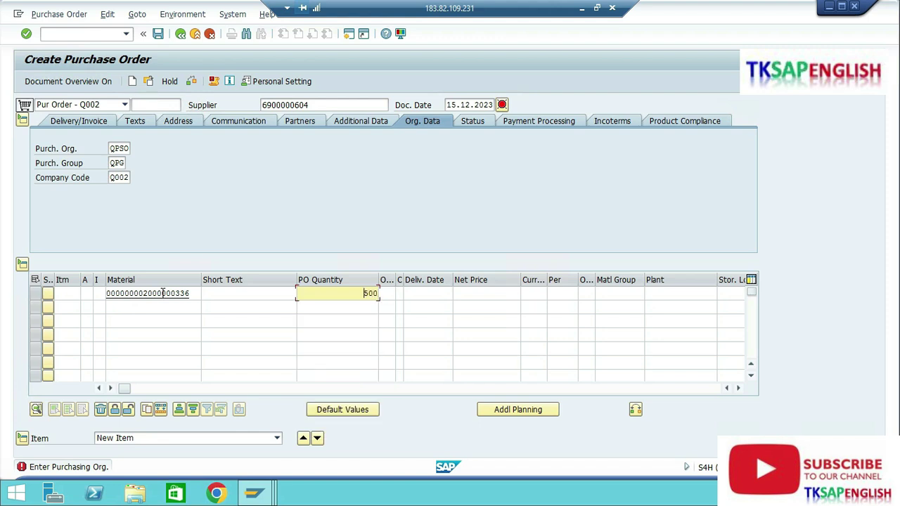
Step: Set the delivery date of the first order item to 22.12.2023
{"action": "key", "text": "Tab"}
{"action": "key", "text": "Tab"}
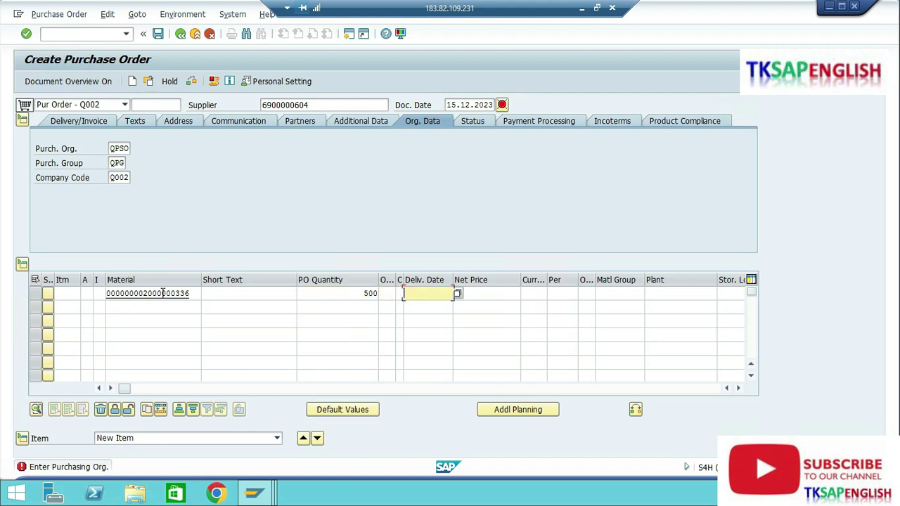
{"action": "key", "text": "BackSpace"}
{"action": "key", "text": "Down"}
{"action": "key", "text": "Return"}
Step: Enter a net price of 100 in currency INR for the first order item
{"action": "key", "text": "Tab"}
{"action": "key", "text": "BackSpace"}
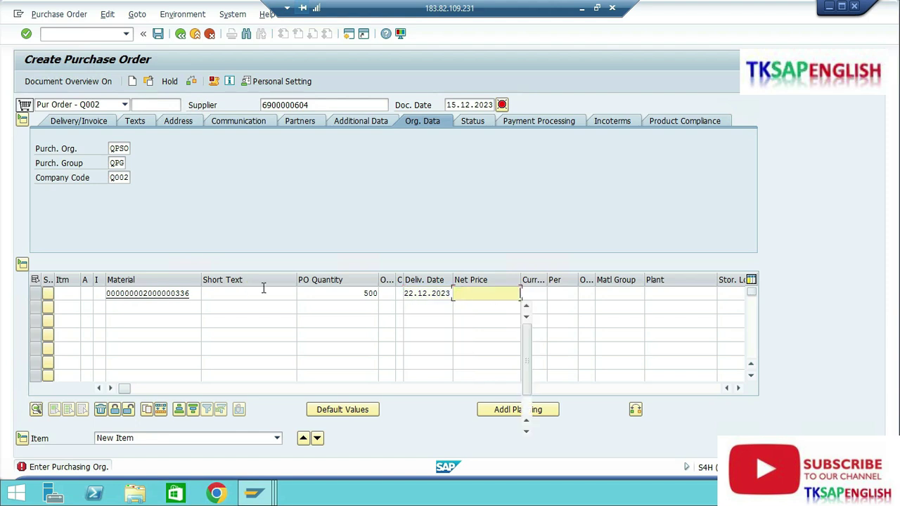
{"action": "key", "text": "Escape"}
{"action": "type", "text": "100"}
{"action": "key", "text": "Tab"}
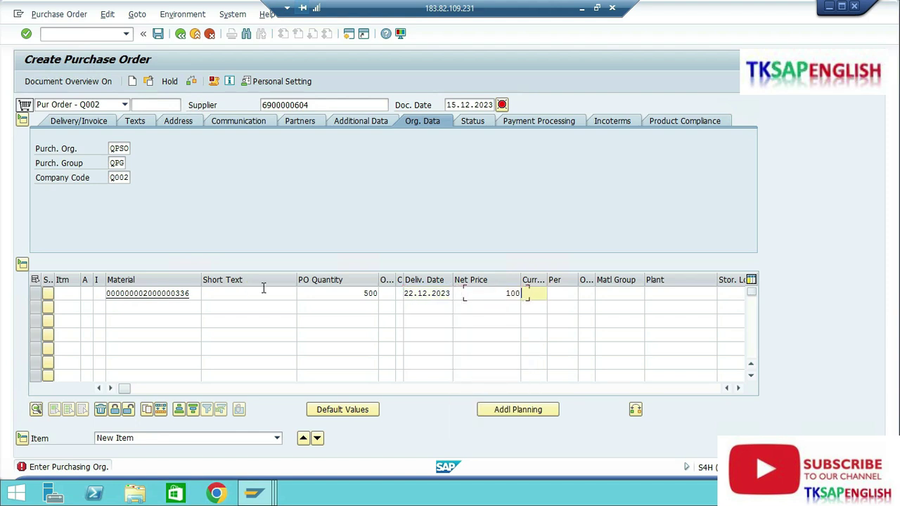
{"action": "key", "text": "BackSpace"}
{"action": "type", "text": "inr"}
Step: Assign plant QP01 and storage location QS01 to the order item, validate the entries and accept the effective price warning
{"action": "key", "text": "Tab"}
{"action": "key", "text": "Tab"}
{"action": "key", "text": "Tab"}
{"action": "key", "text": "Tab"}
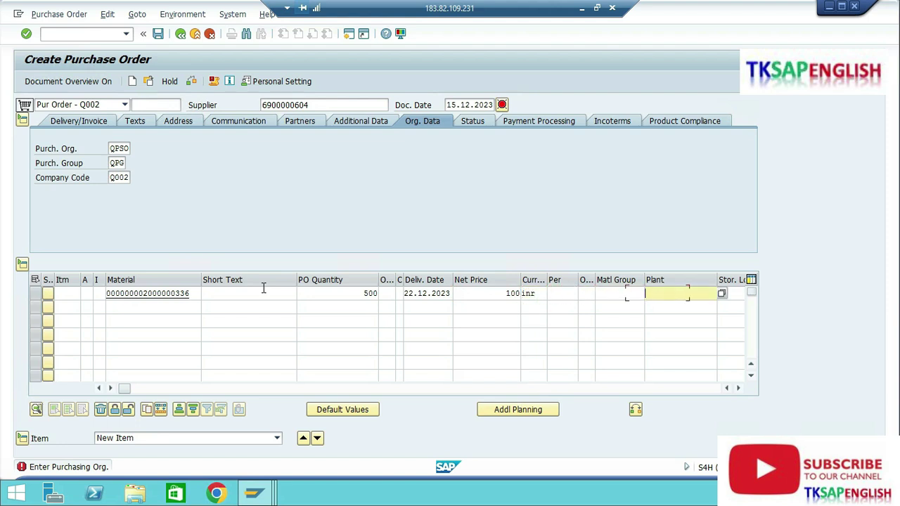
{"action": "key", "text": "BackSpace"}
{"action": "key", "text": "Down"}
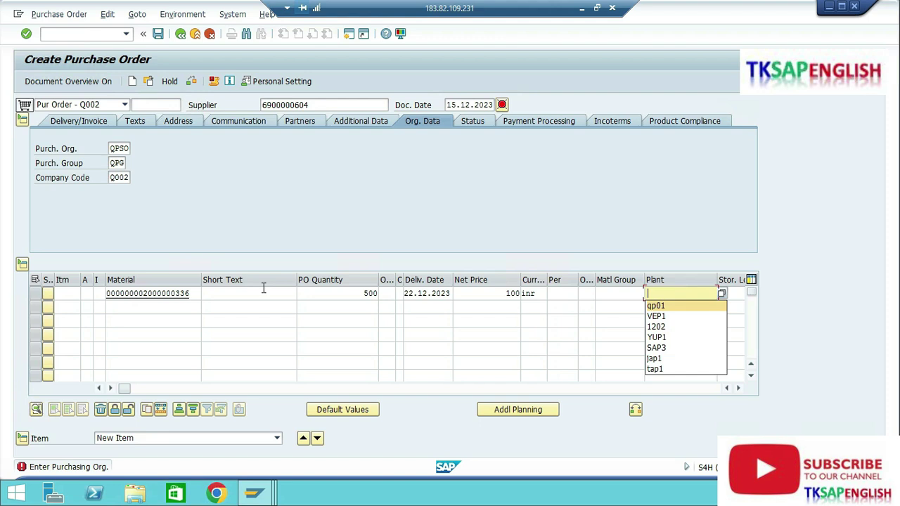
{"action": "key", "text": "Return"}
{"action": "key", "text": "Tab"}
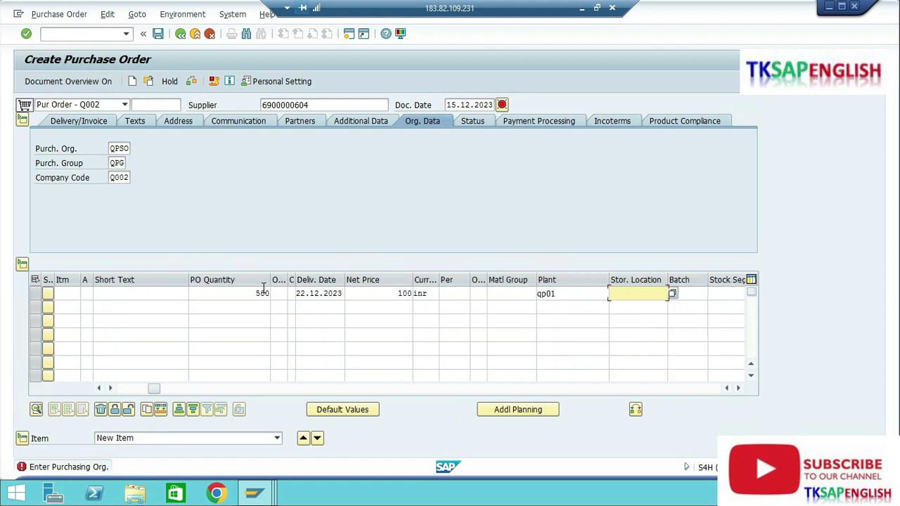
{"action": "key", "text": "BackSpace"}
{"action": "key", "text": "Down"}
{"action": "key", "text": "Return"}
{"action": "key", "text": "Return"}
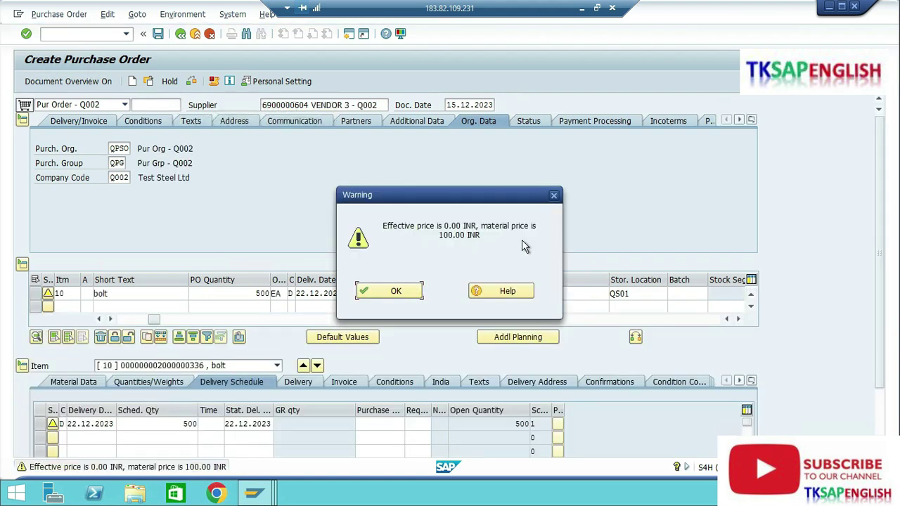
{"action": "left_click", "coordinate": [411, 291]}
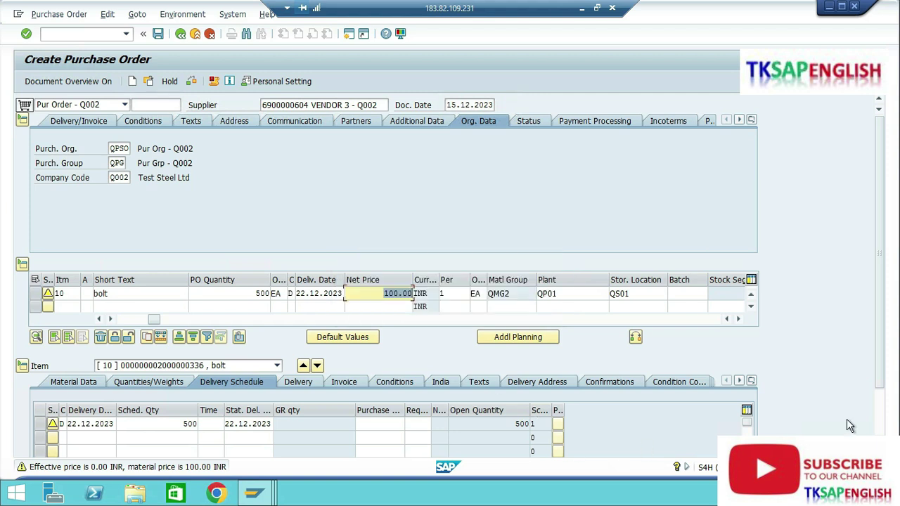
Step: Check the pricing conditions of the bolt item and save the purchase order
{"action": "scroll", "coordinate": [414, 418], "scroll_direction": "down", "scroll_amount": 3}
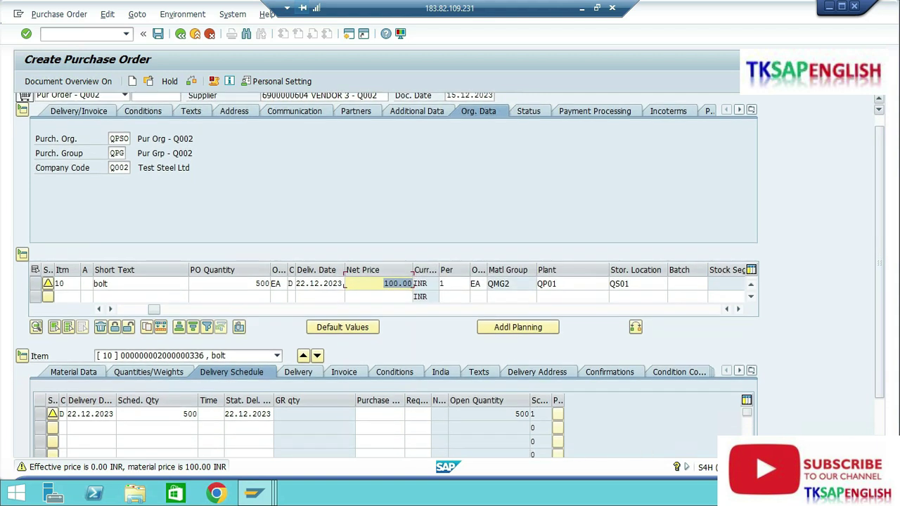
{"action": "left_click", "coordinate": [398, 357]}
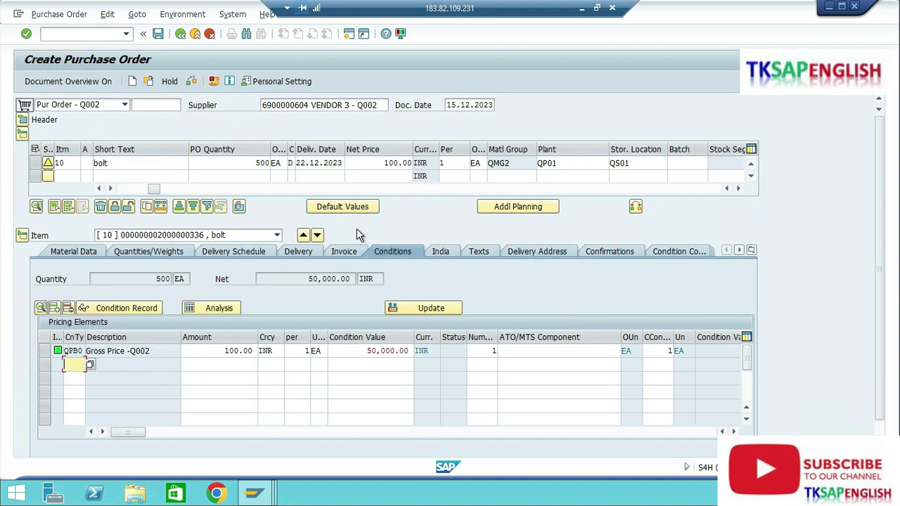
{"action": "key", "text": "ctrl+s"}
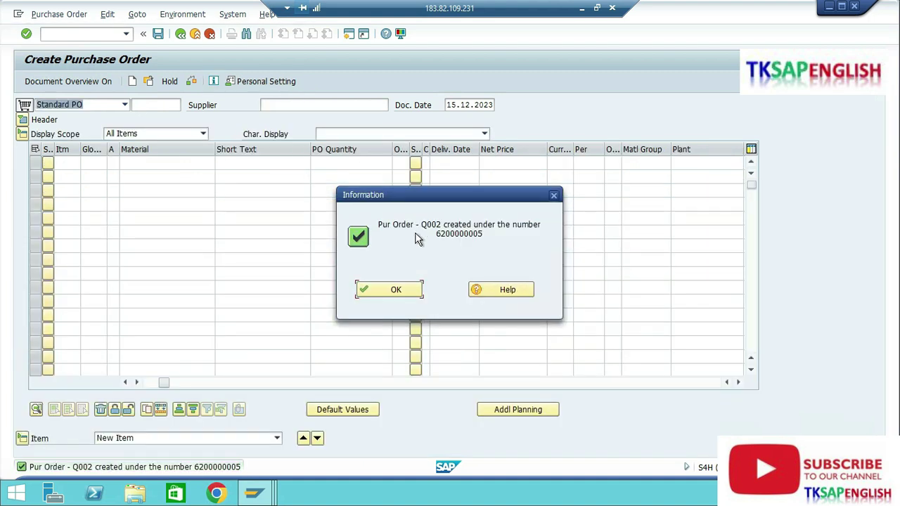